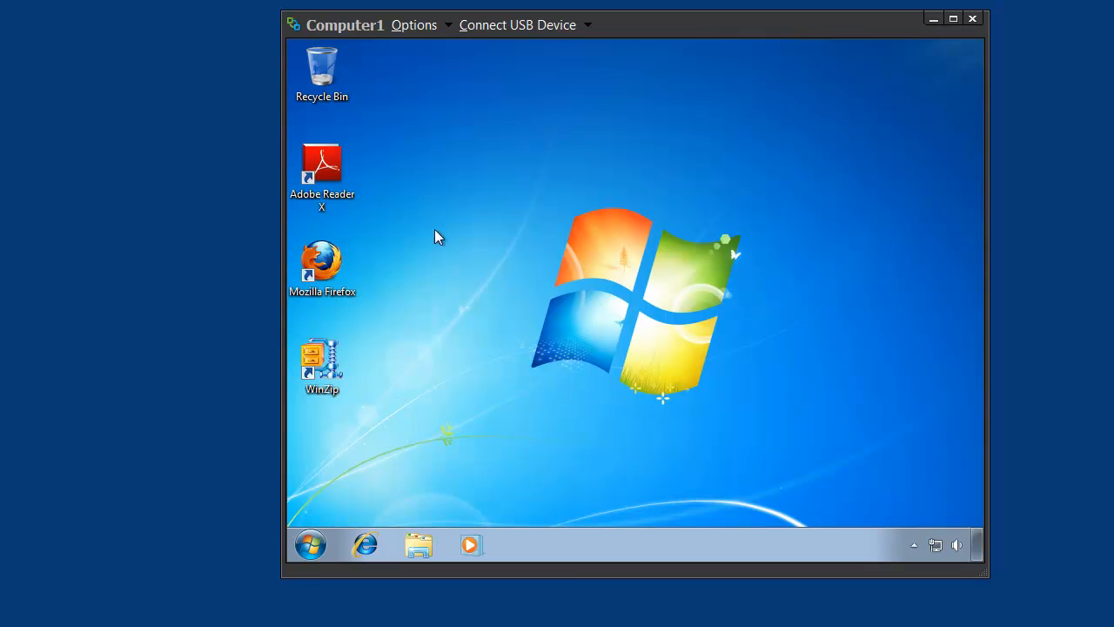
# - Launch Adobe Reader X from the desktop and open its preferences
pyautogui.doubleClick(328, 173)
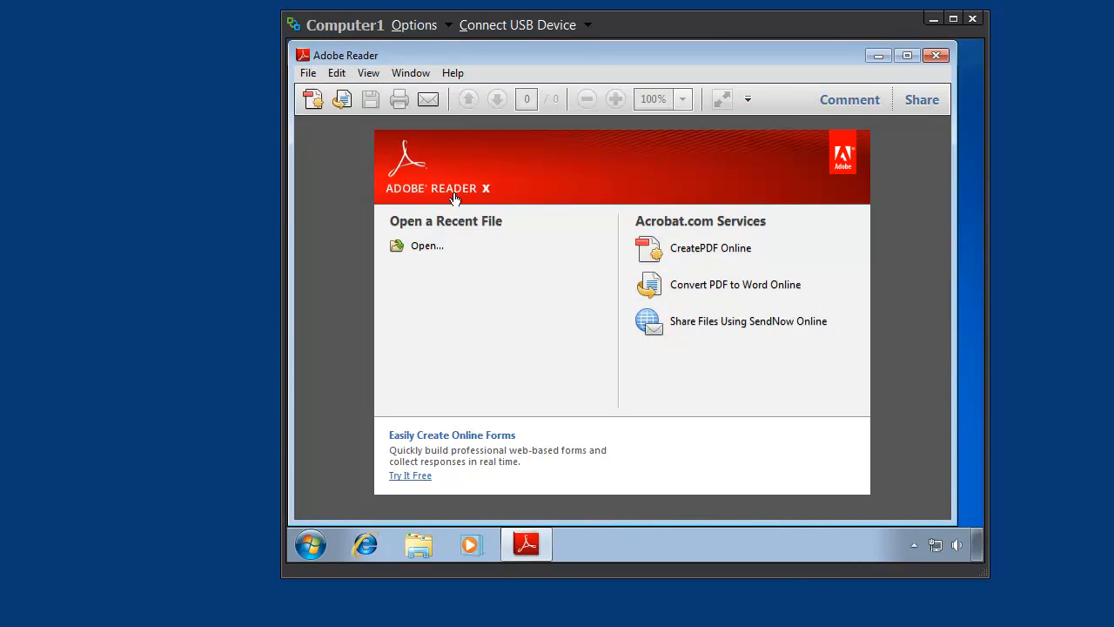
pyautogui.click(343, 77)
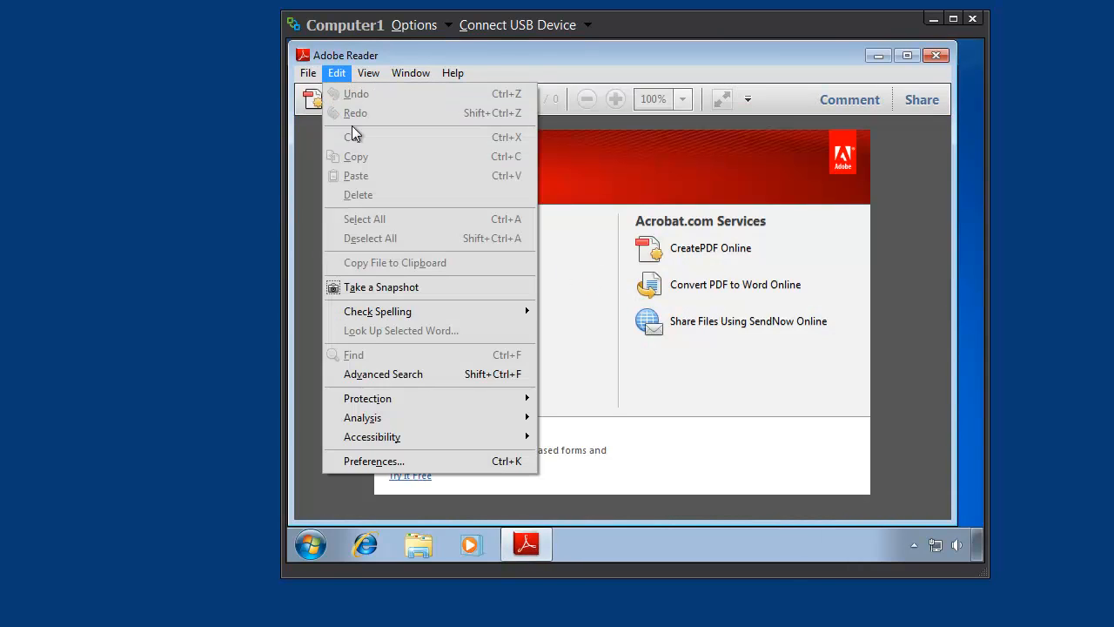
pyautogui.click(413, 460)
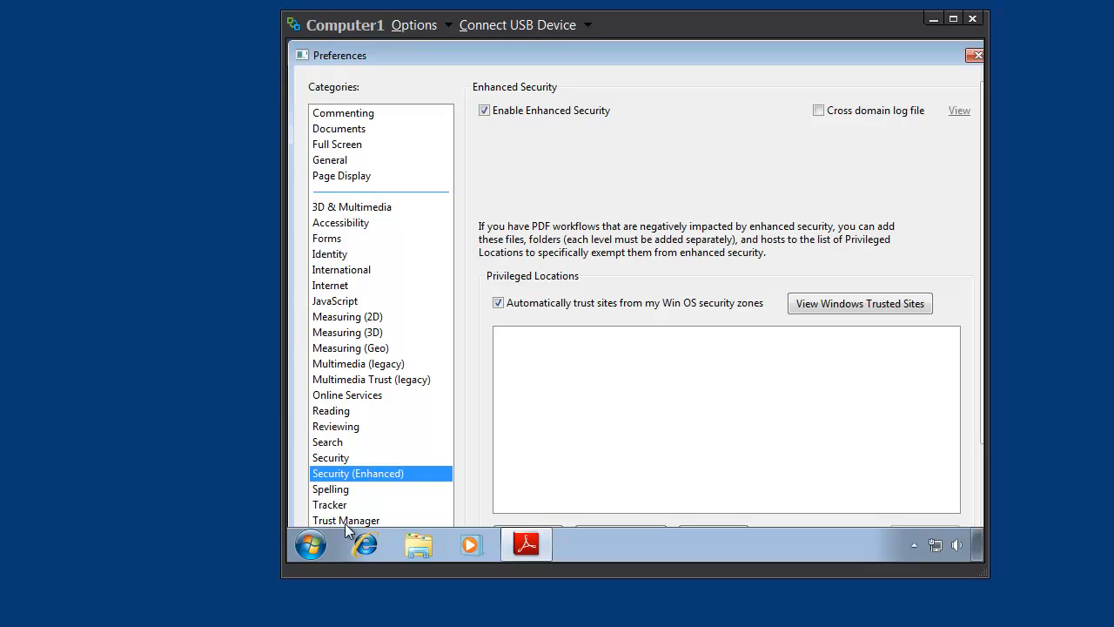
pyautogui.click(311, 545)
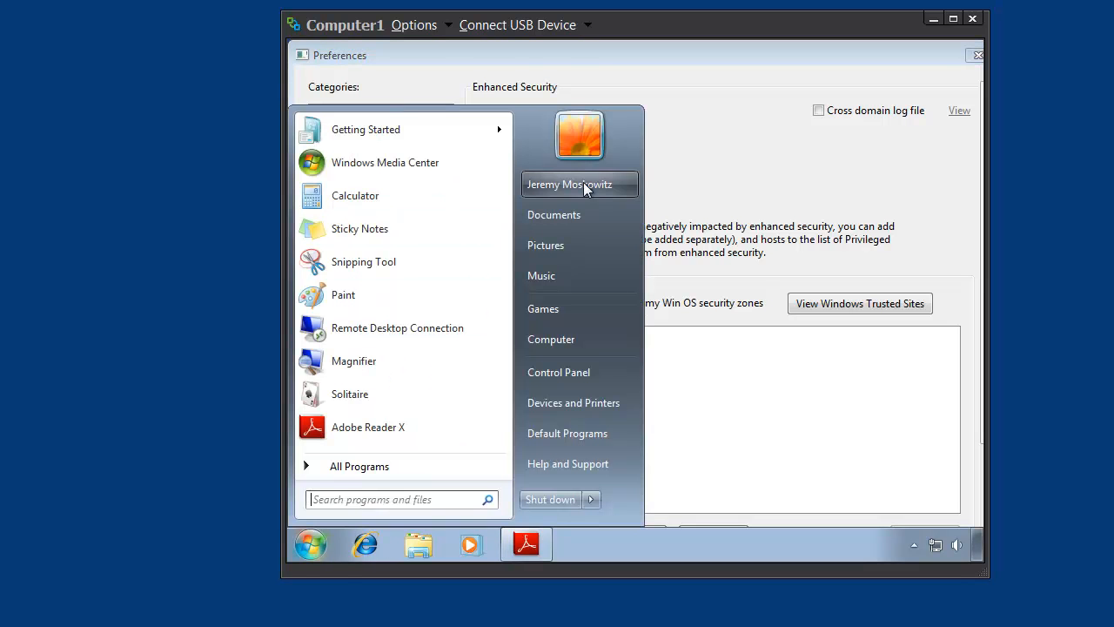
pyautogui.click(761, 160)
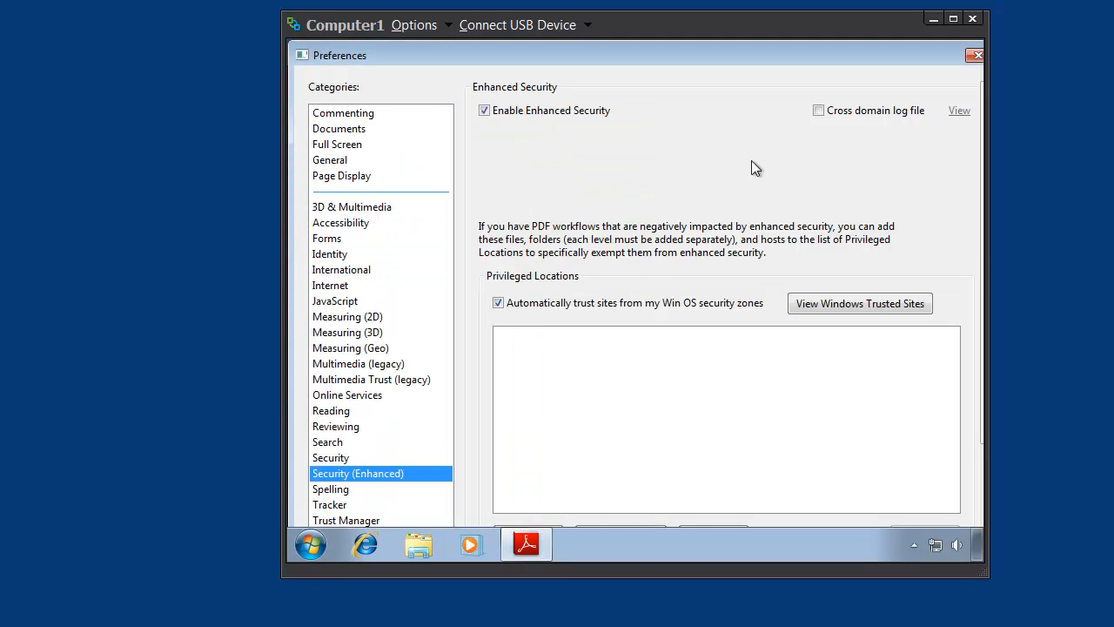
# - Turn Acrobat JavaScript off and back on in the JavaScript preferences
pyautogui.click(337, 302)
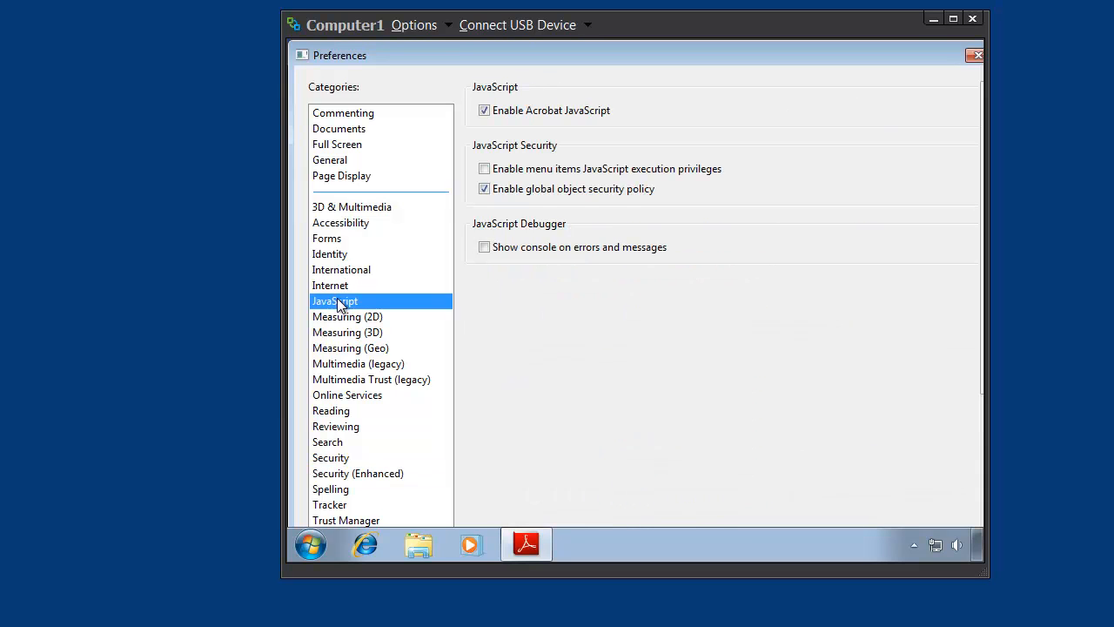
pyautogui.click(518, 119)
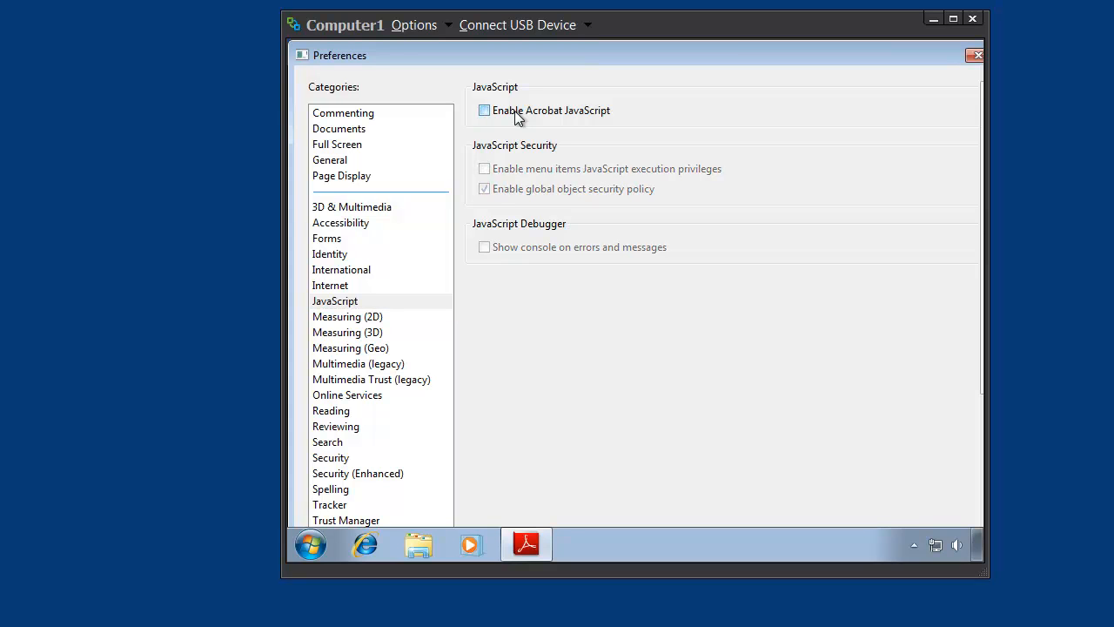
pyautogui.click(518, 118)
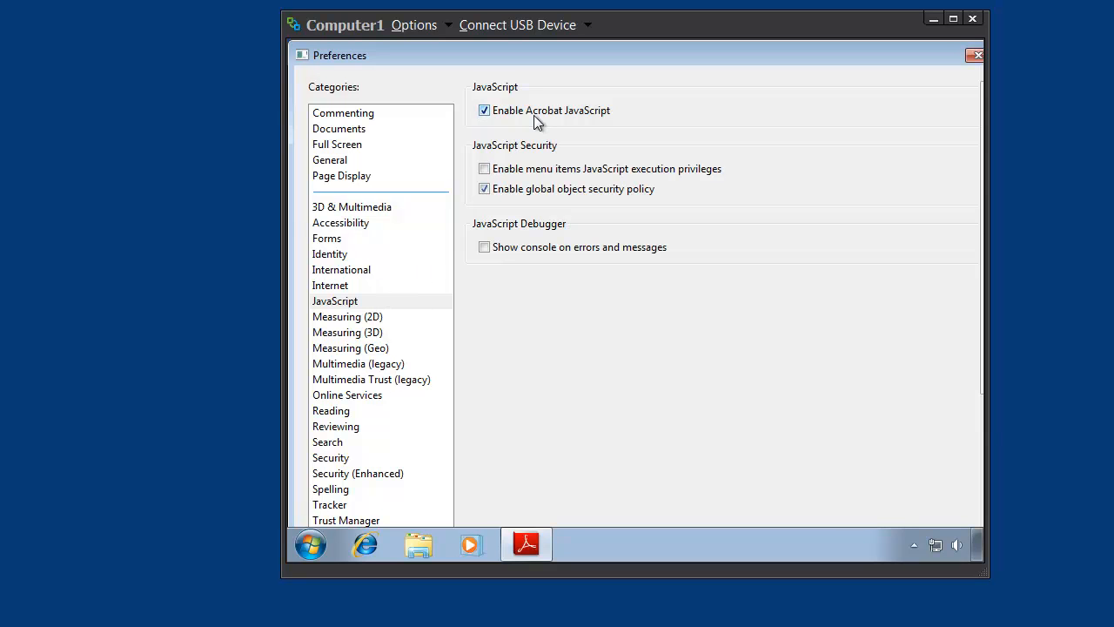
# - Disable Enhanced Security in the Security (Enhanced) preferences, enlarging the virtual machine window, and confirm the change
pyautogui.click(368, 475)
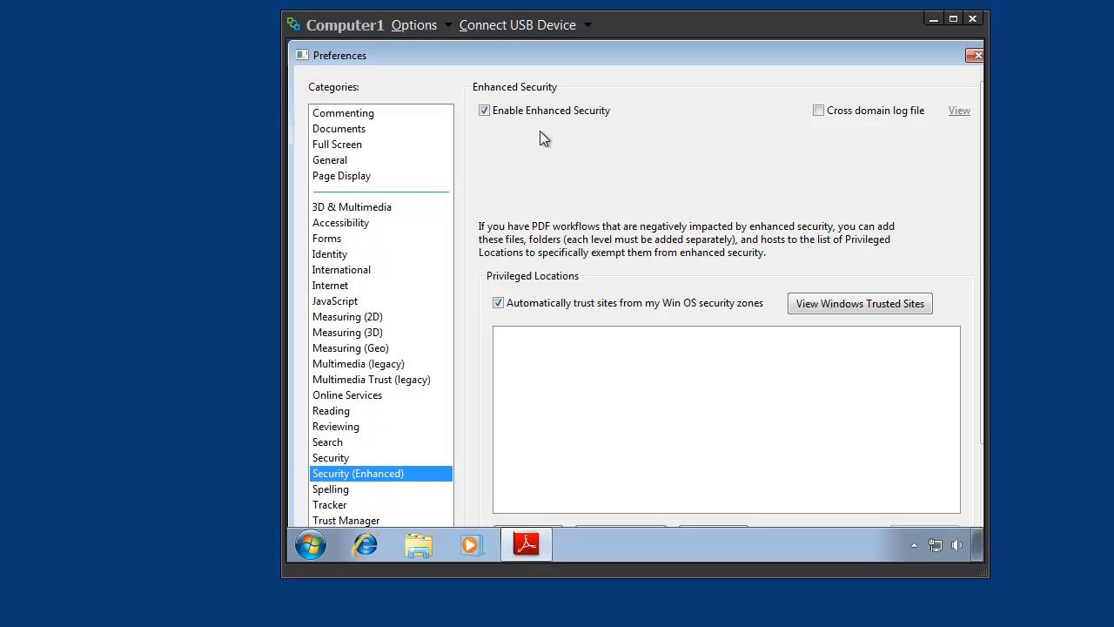
pyautogui.click(485, 111)
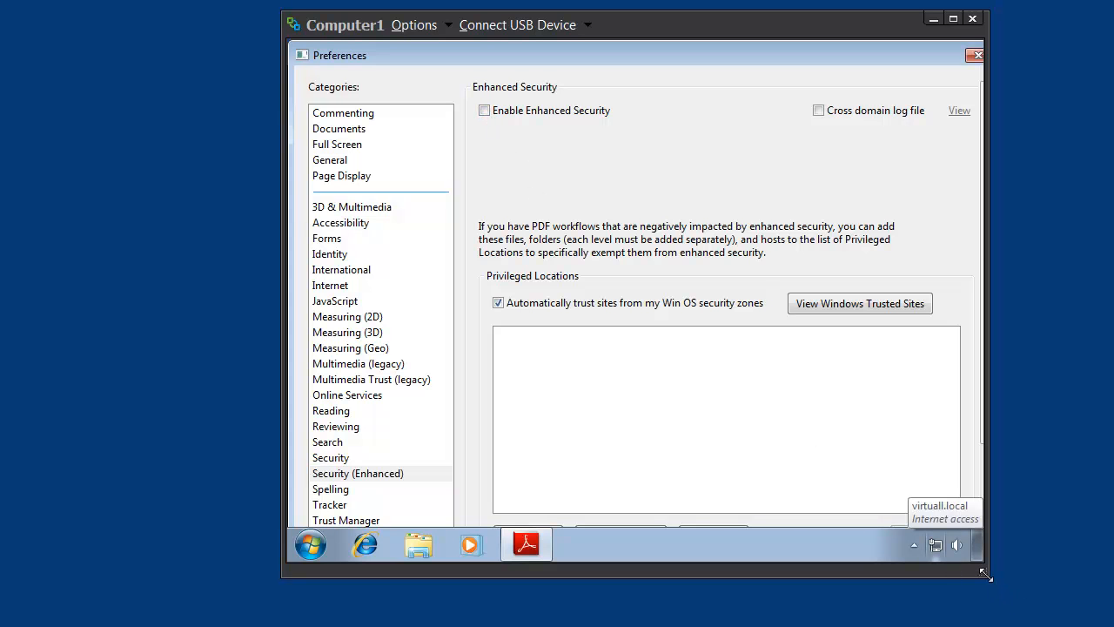
pyautogui.moveTo(985, 574); pyautogui.dragTo(1103, 620)
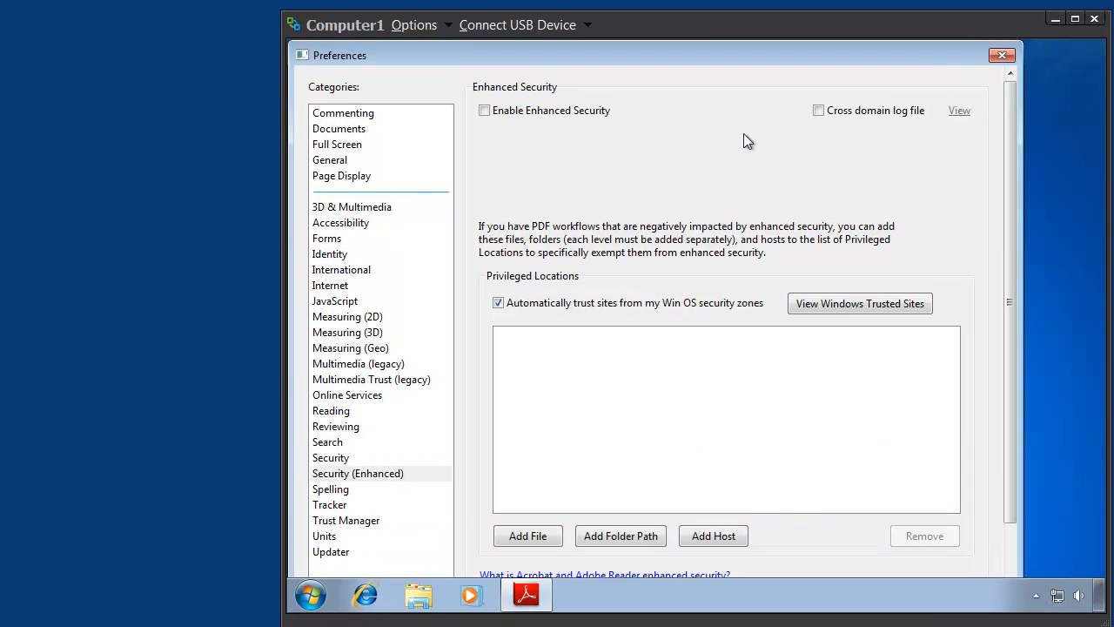
pyautogui.press('Return')
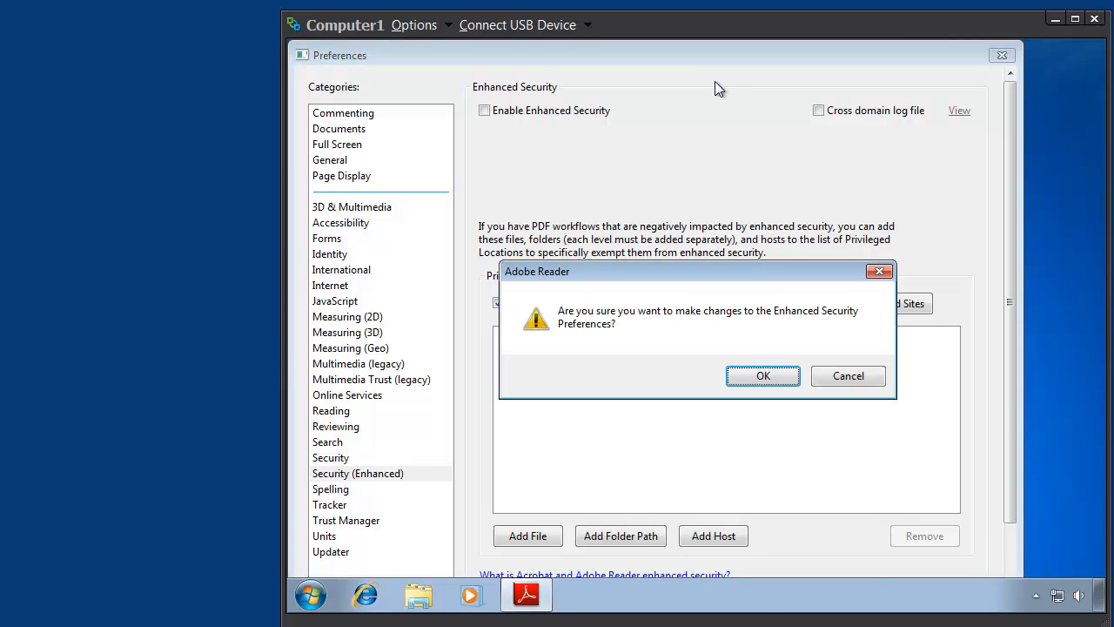
pyautogui.click(763, 376)
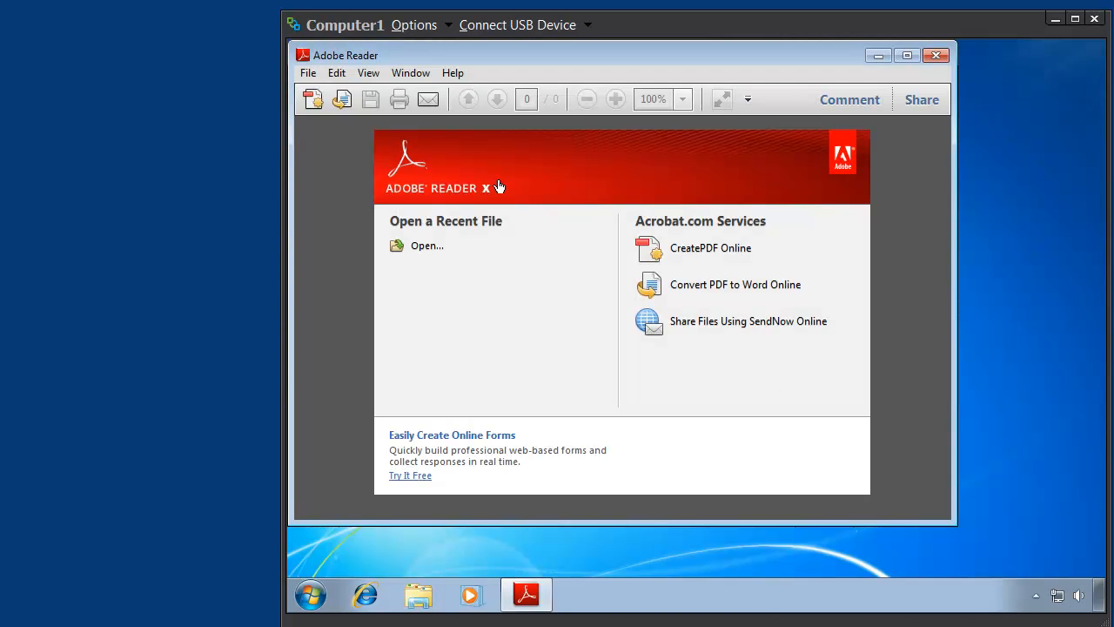
# - Reopen the preferences to check the Enhanced Security and Updater settings, and close Adobe Reader
pyautogui.click(338, 73)
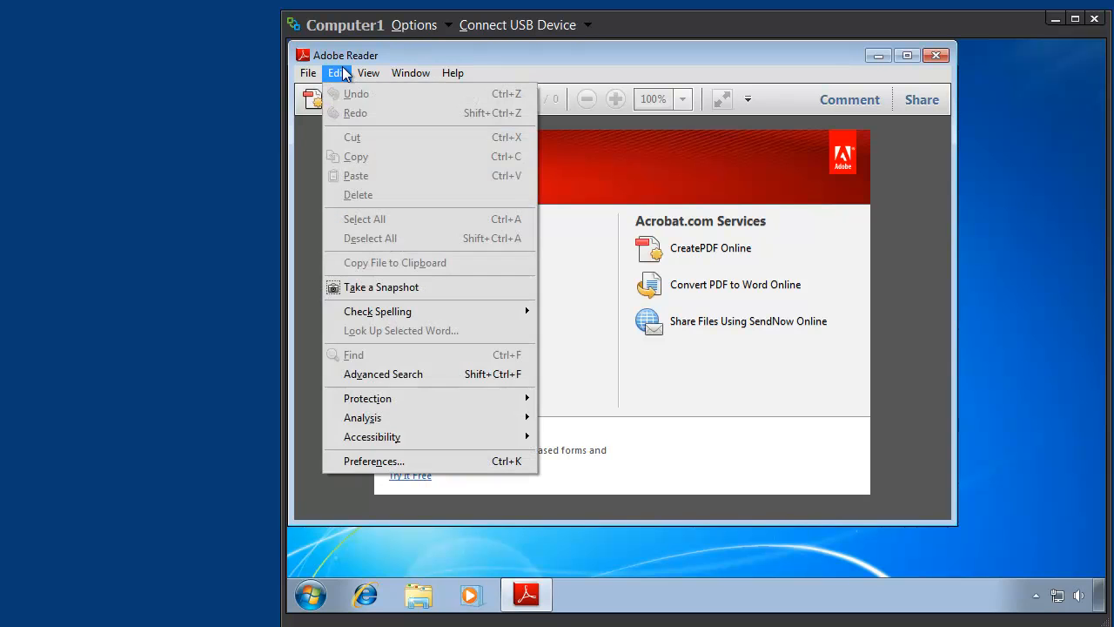
pyautogui.click(396, 462)
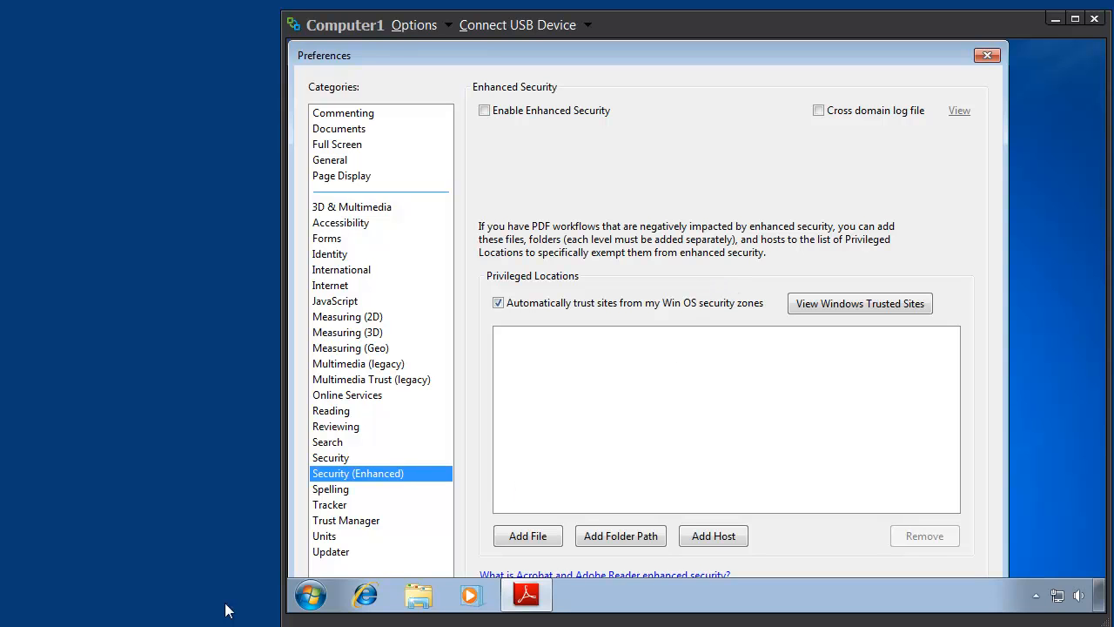
pyautogui.click(335, 552)
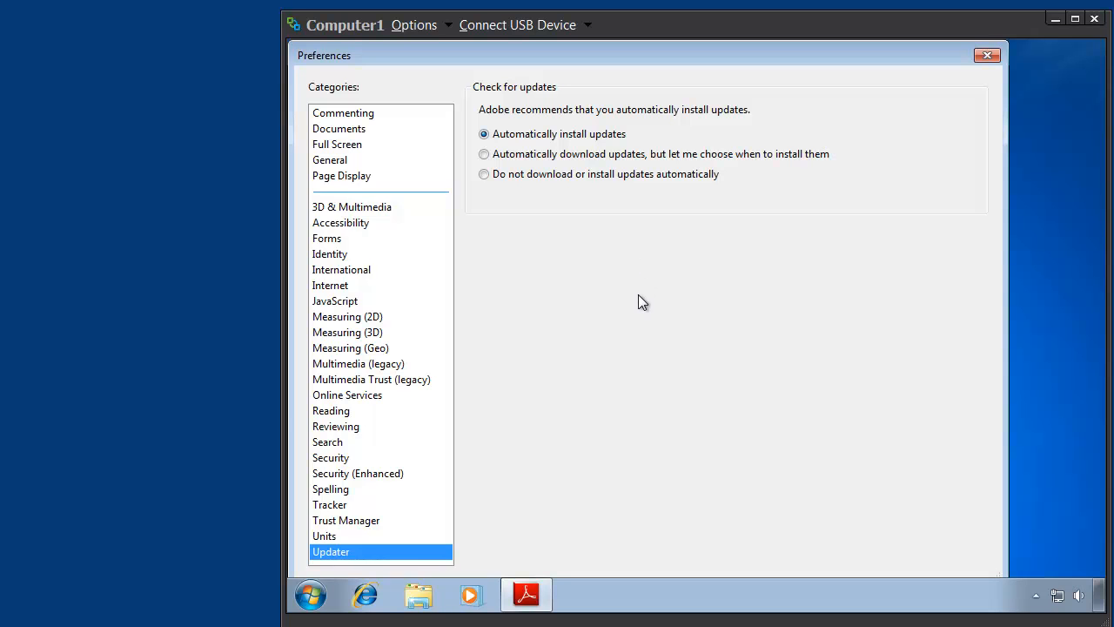
pyautogui.press('Return')
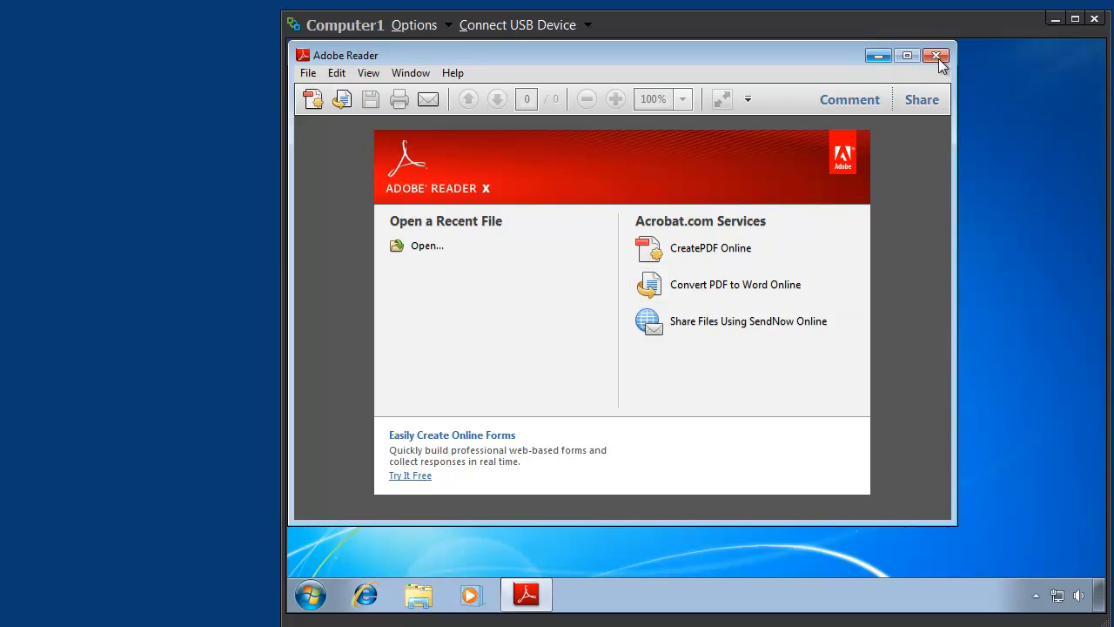
pyautogui.click(936, 56)
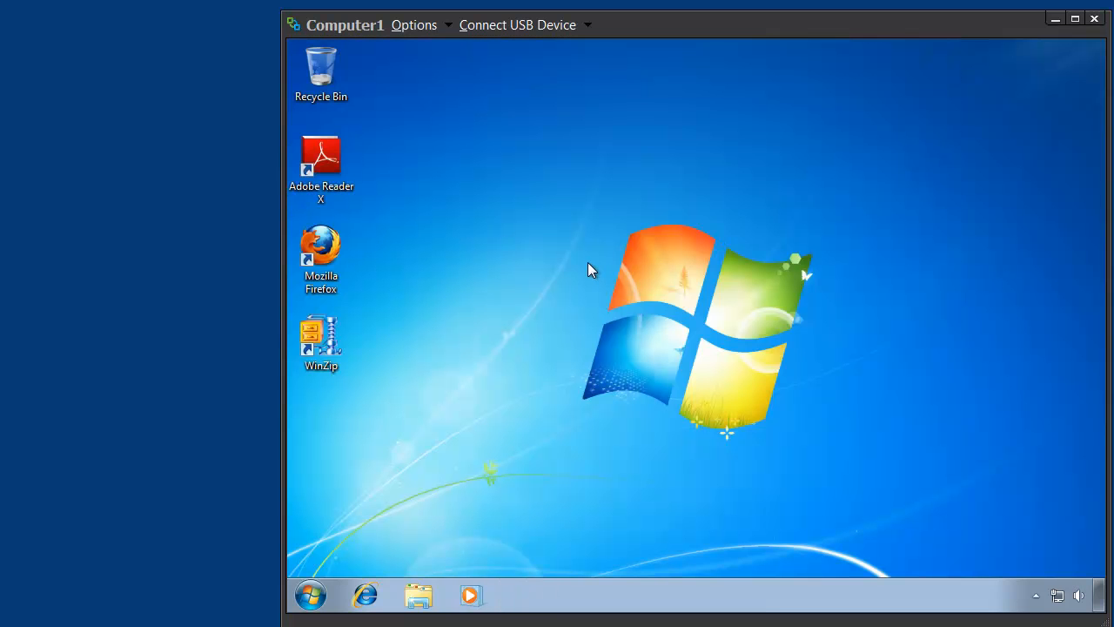
# - Launch Mozilla Firefox, move its window clear of the desktop icons and open its options
pyautogui.click(338, 268)
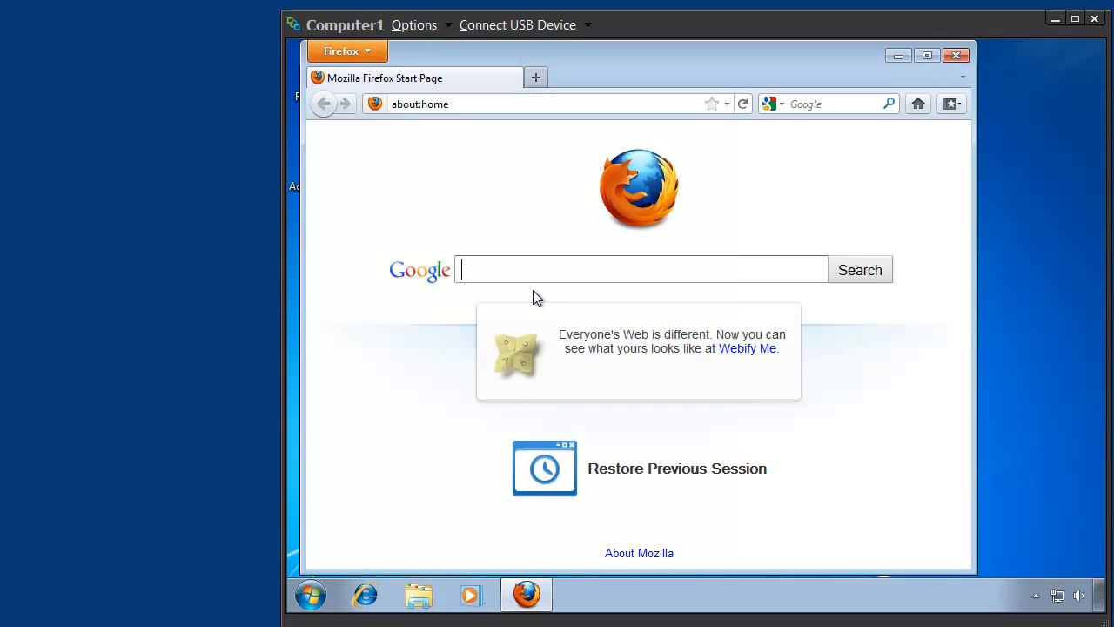
pyautogui.moveTo(528, 51); pyautogui.dragTo(615, 54)
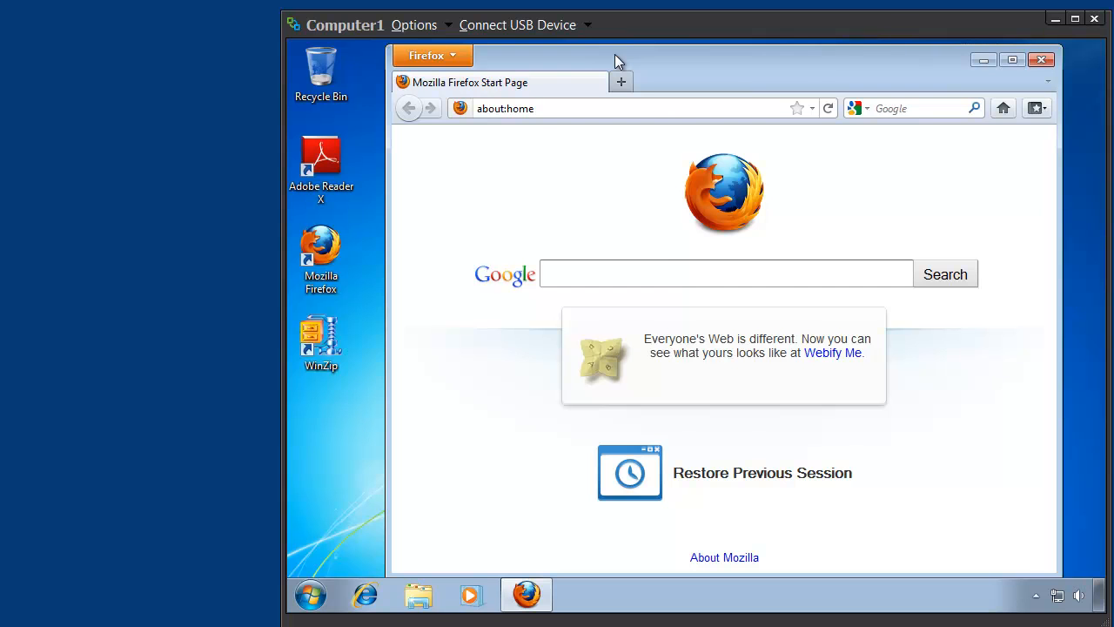
pyautogui.click(458, 57)
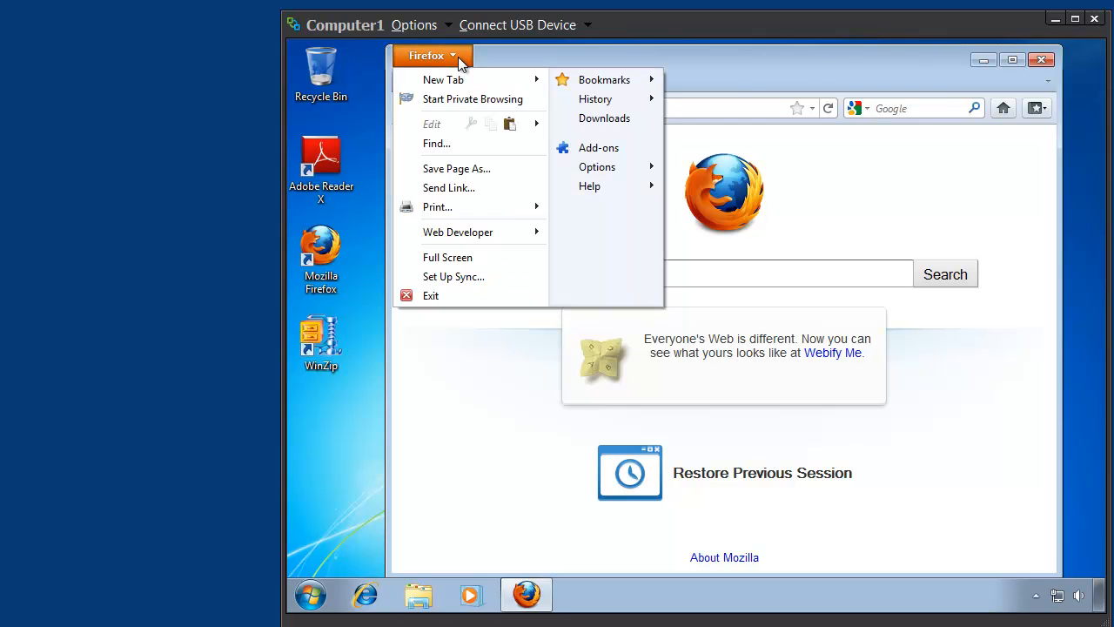
pyautogui.click(612, 168)
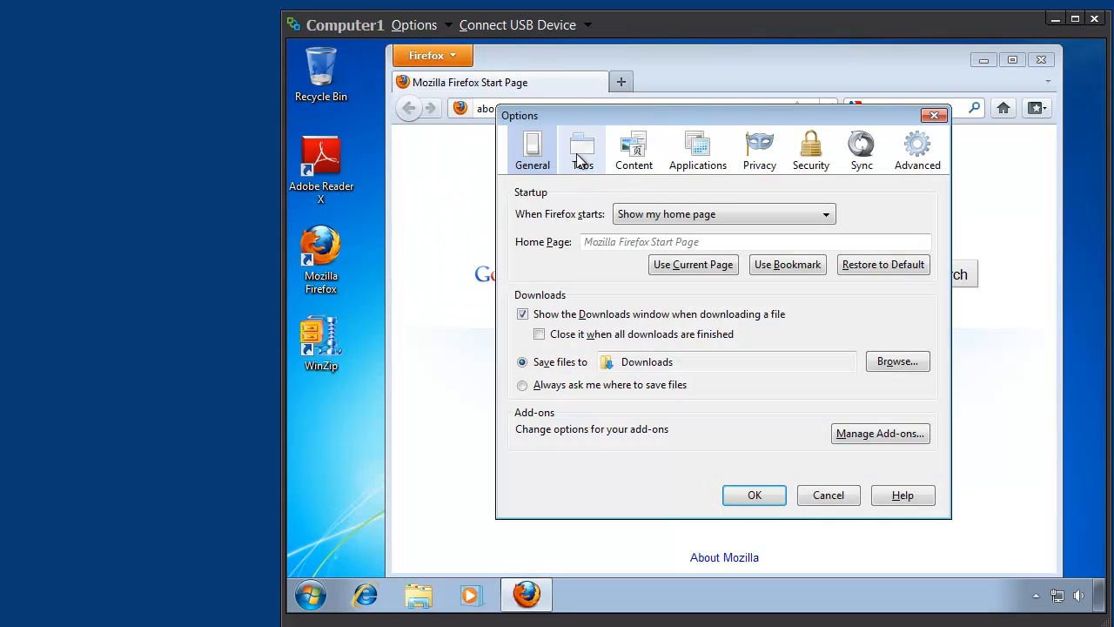
# - Review Firefox's Tabs, Content, Applications, Privacy and Security options, and close the browser without changing anything
pyautogui.click(590, 157)
pyautogui.click(634, 150)
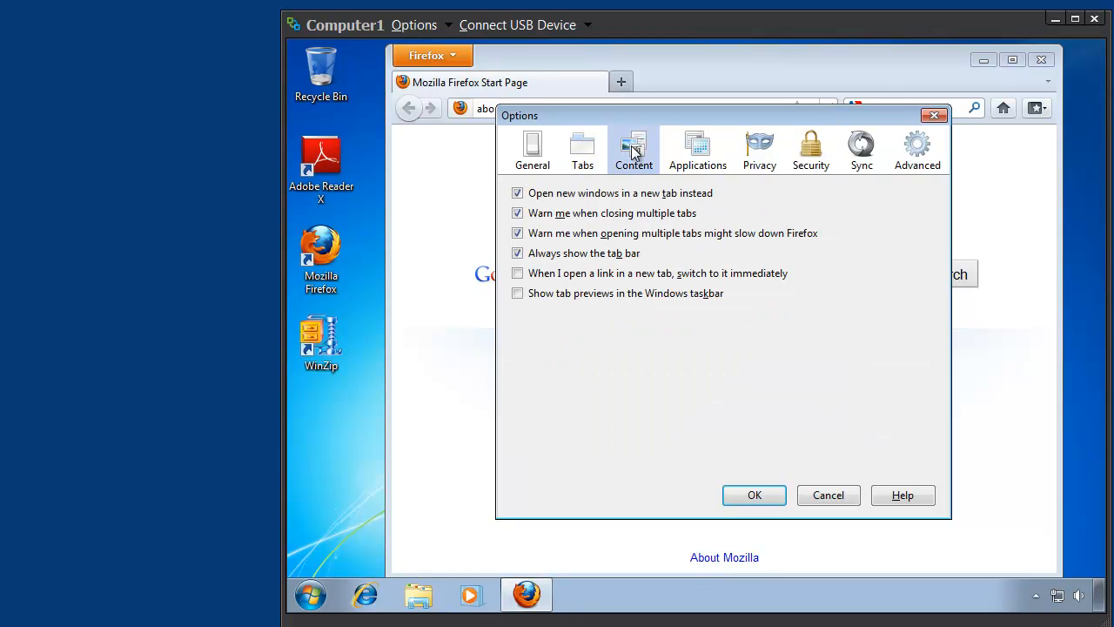
pyautogui.click(698, 149)
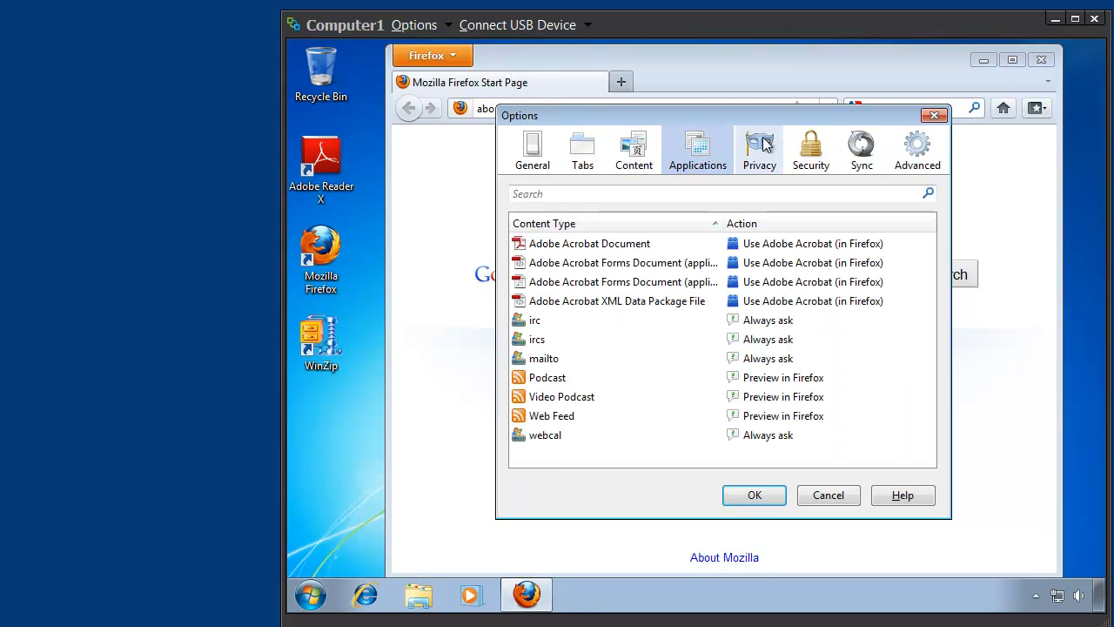
pyautogui.click(764, 148)
pyautogui.click(815, 149)
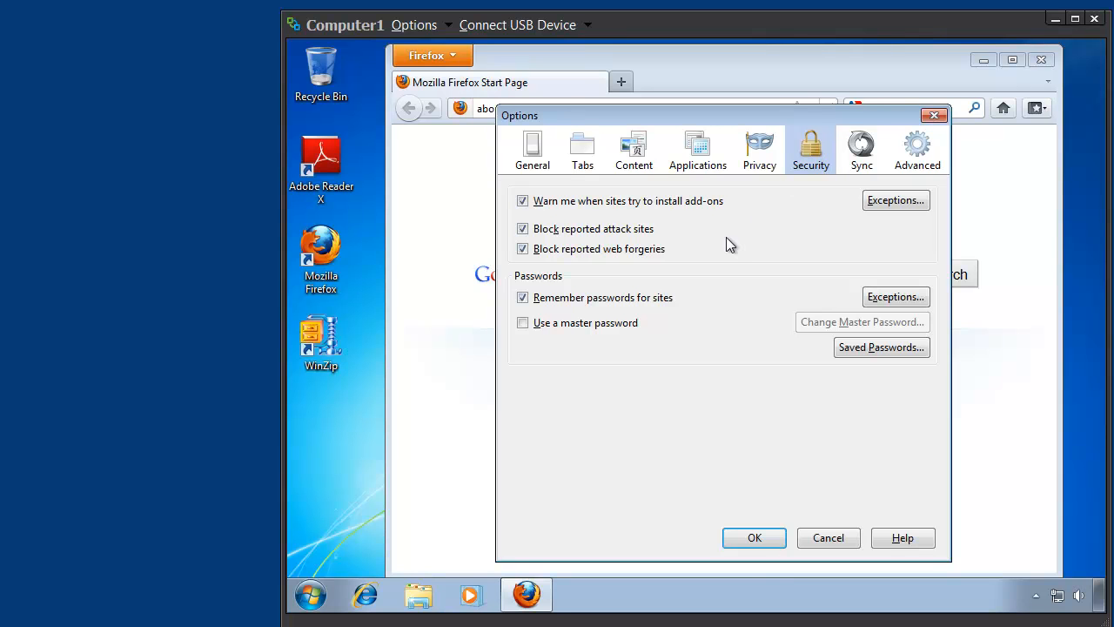
pyautogui.press('Escape')
pyautogui.hotkey('alt', 'F4')
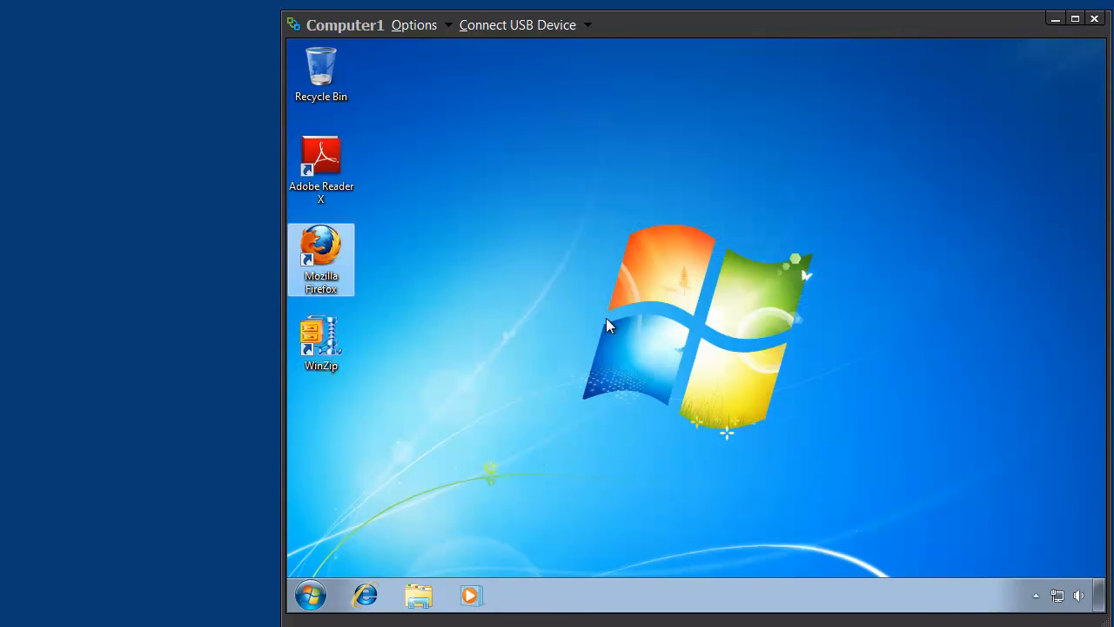
# - Launch WinZip using the evaluation version and open its configuration options
pyautogui.doubleClick(312, 348)
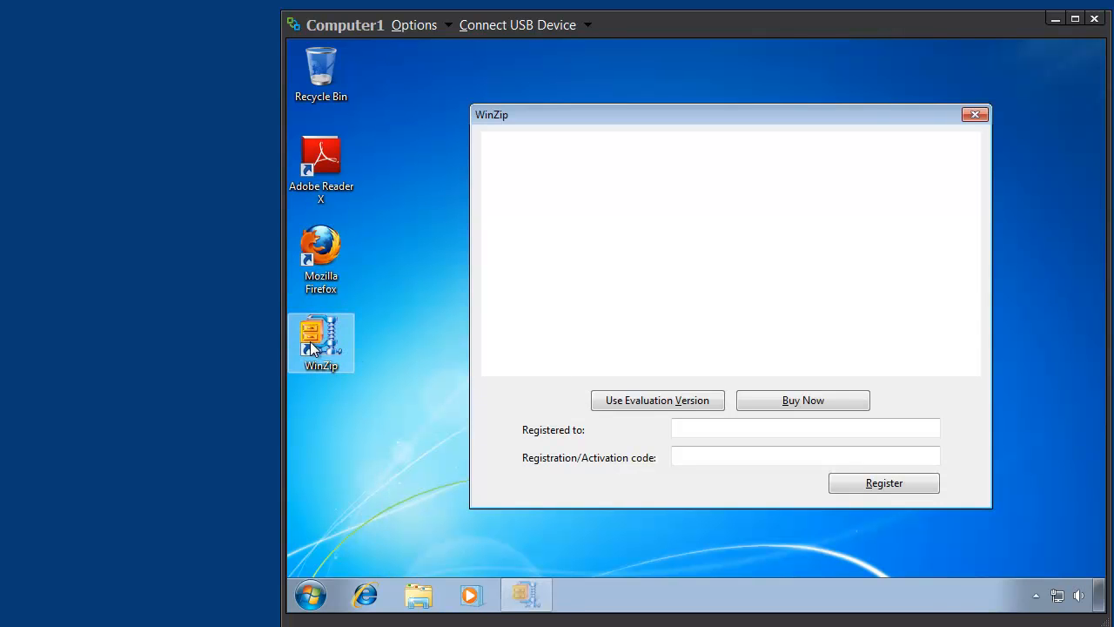
pyautogui.click(631, 402)
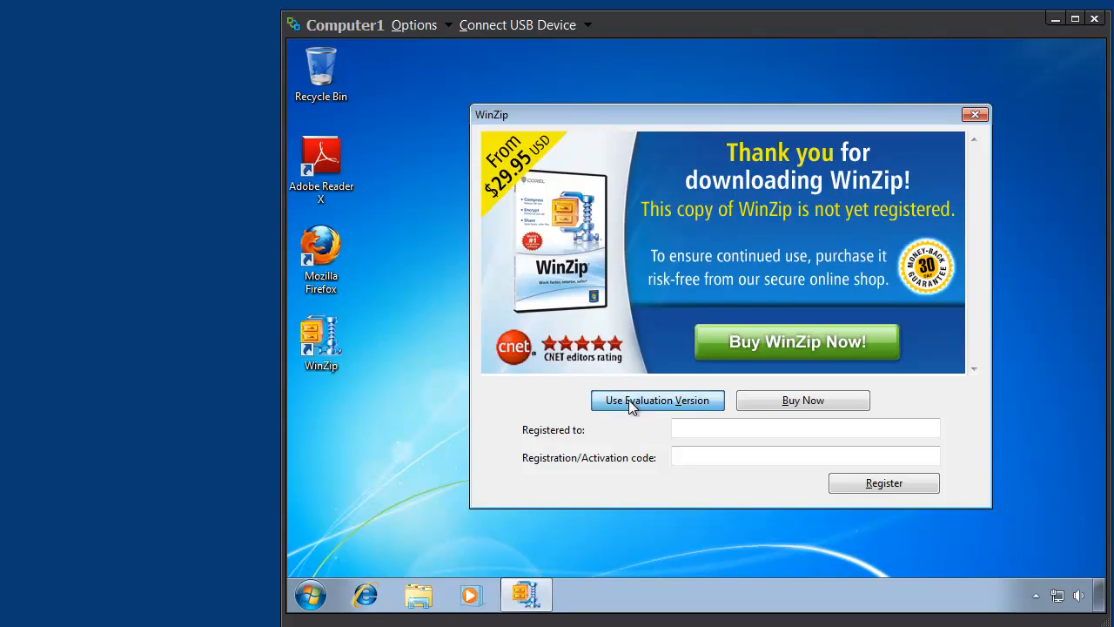
pyautogui.press('Escape')
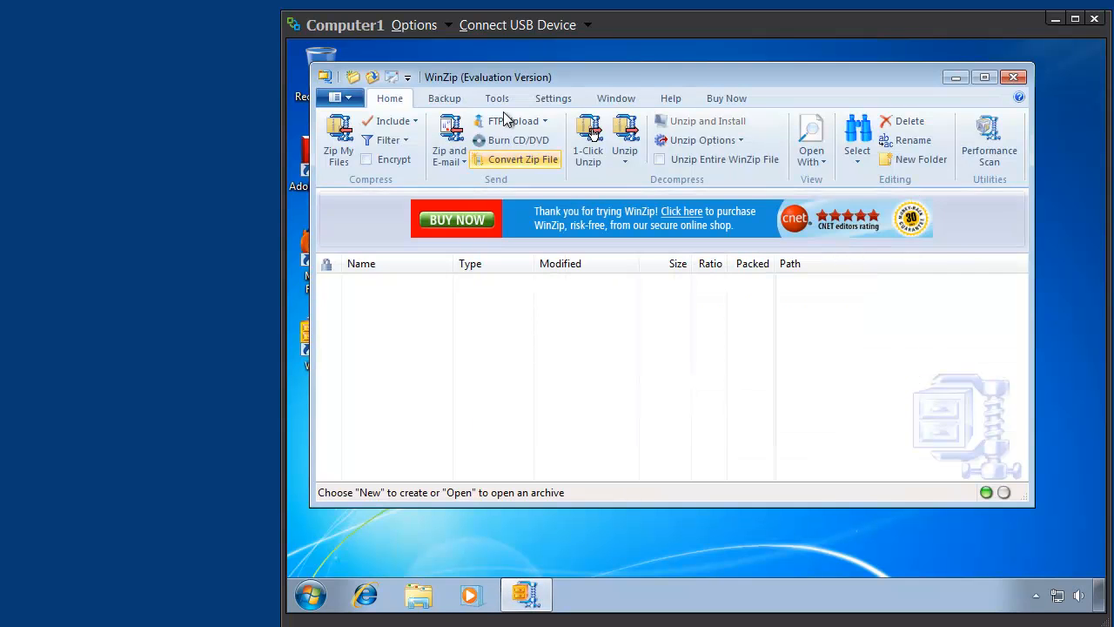
pyautogui.click(497, 100)
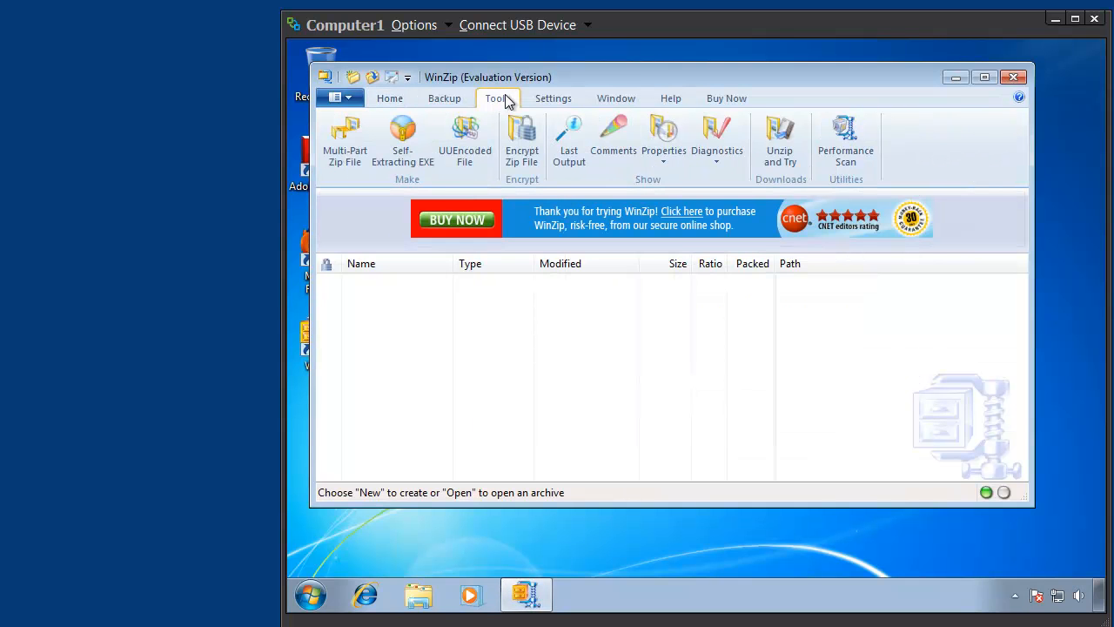
pyautogui.click(544, 99)
pyautogui.click(788, 141)
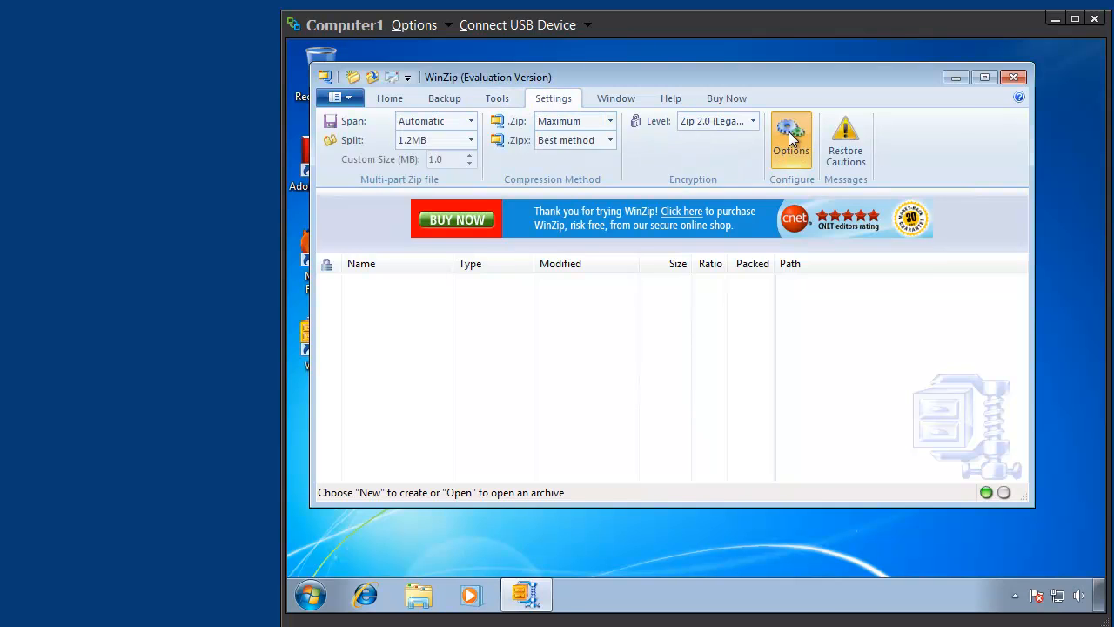
# - Review WinZip's Folders, System, Explorer Enhancements, Passwords, Cameras and Miscellaneous options without changing anything, and close WinZip
pyautogui.click(395, 114)
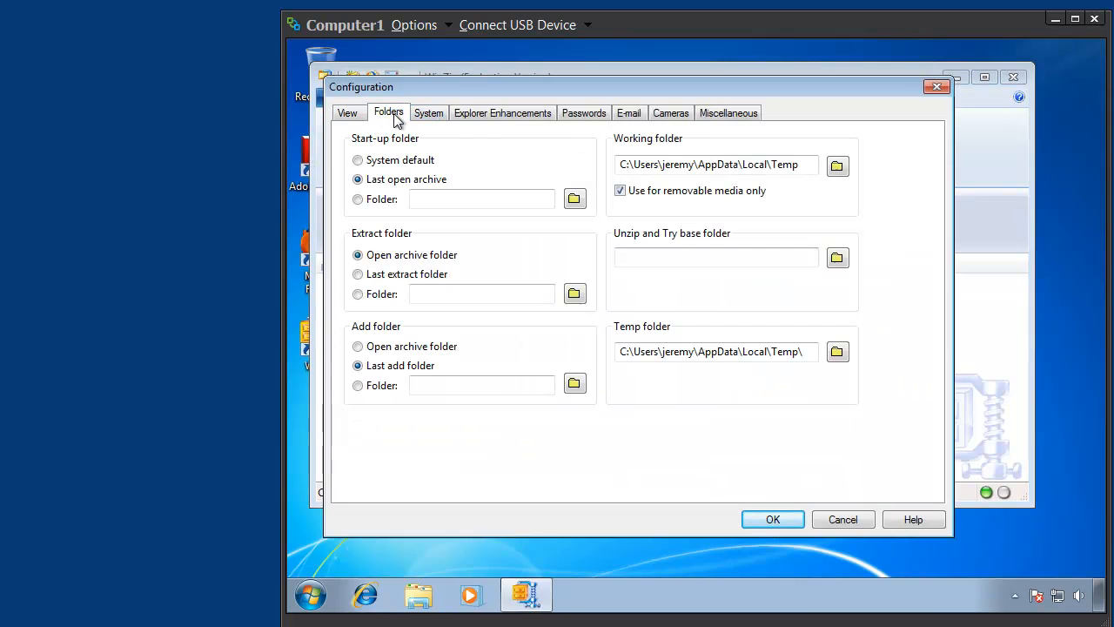
pyautogui.click(429, 113)
pyautogui.click(489, 117)
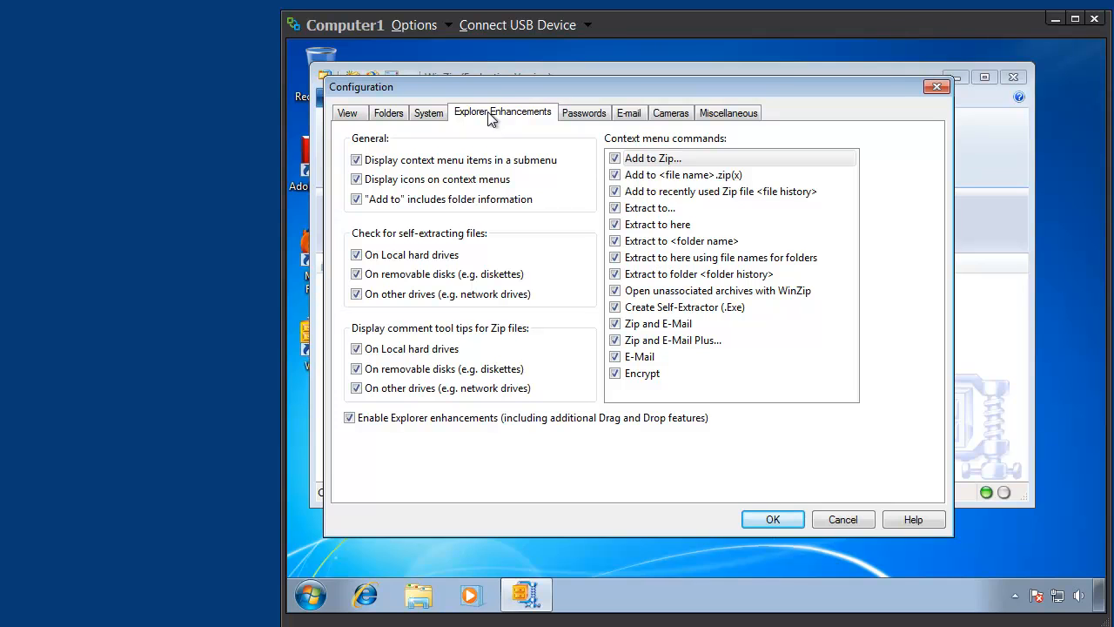
pyautogui.click(584, 114)
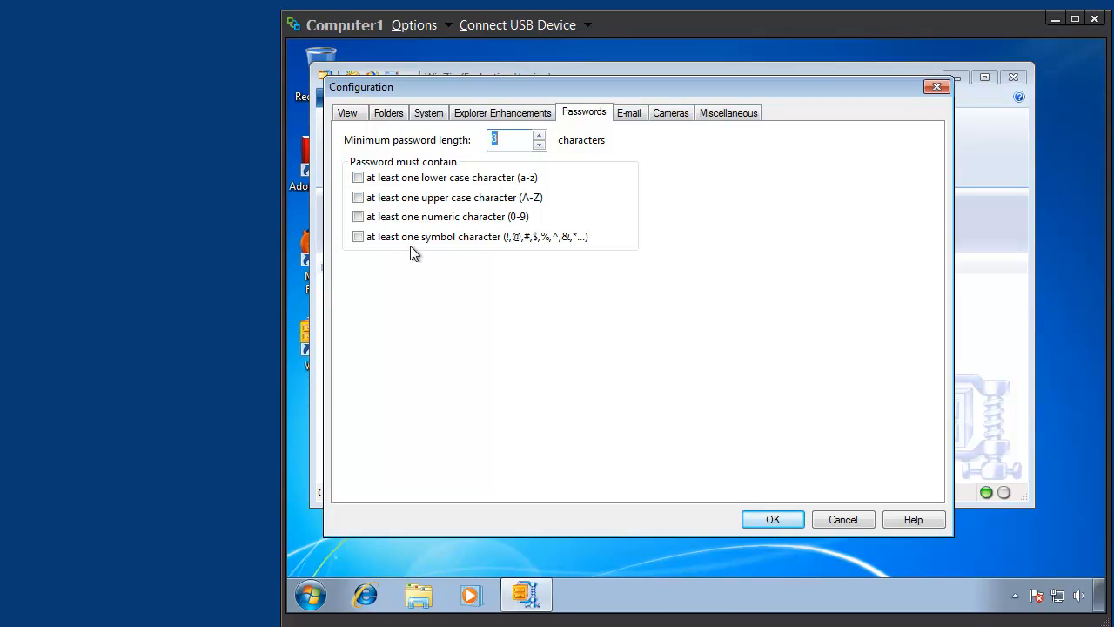
pyautogui.click(669, 115)
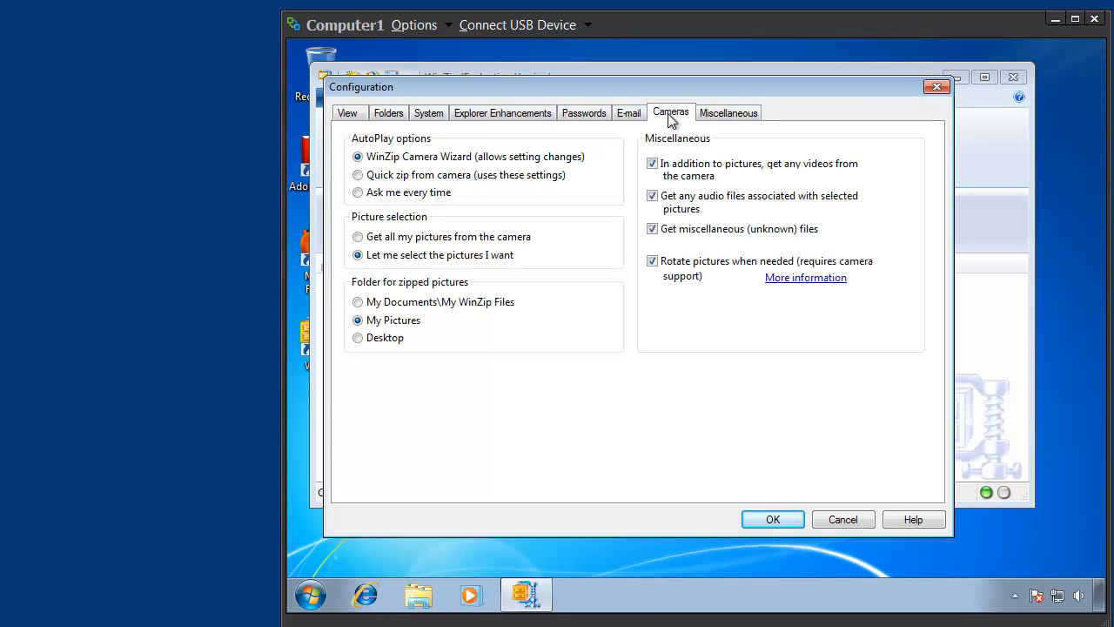
pyautogui.click(708, 116)
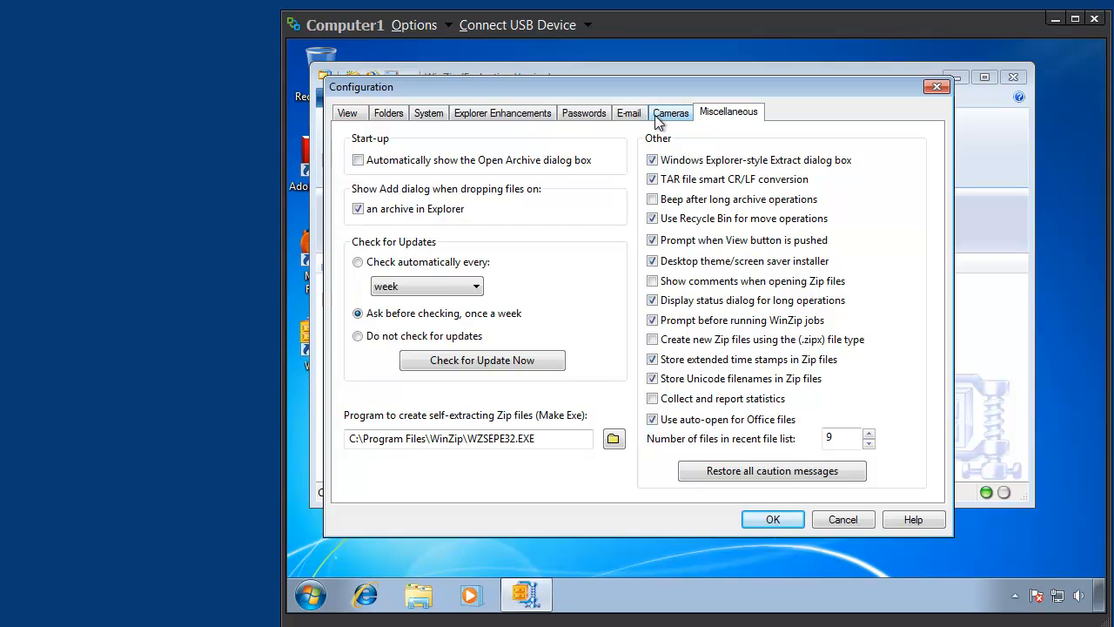
pyautogui.press('Return')
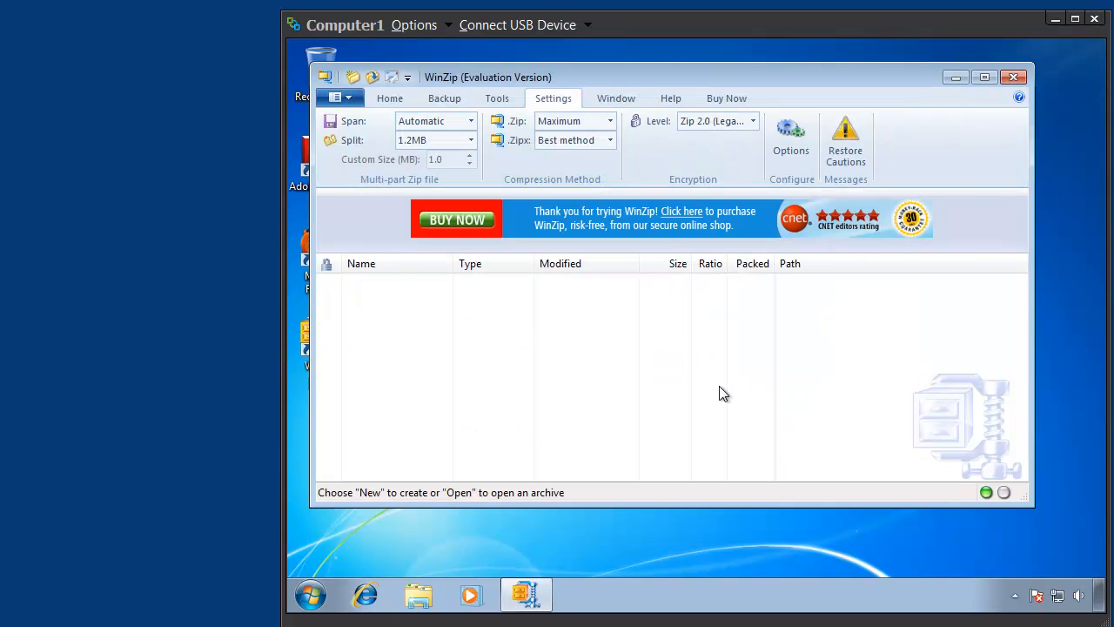
pyautogui.hotkey('alt', 'F4')
pyautogui.click(661, 389)
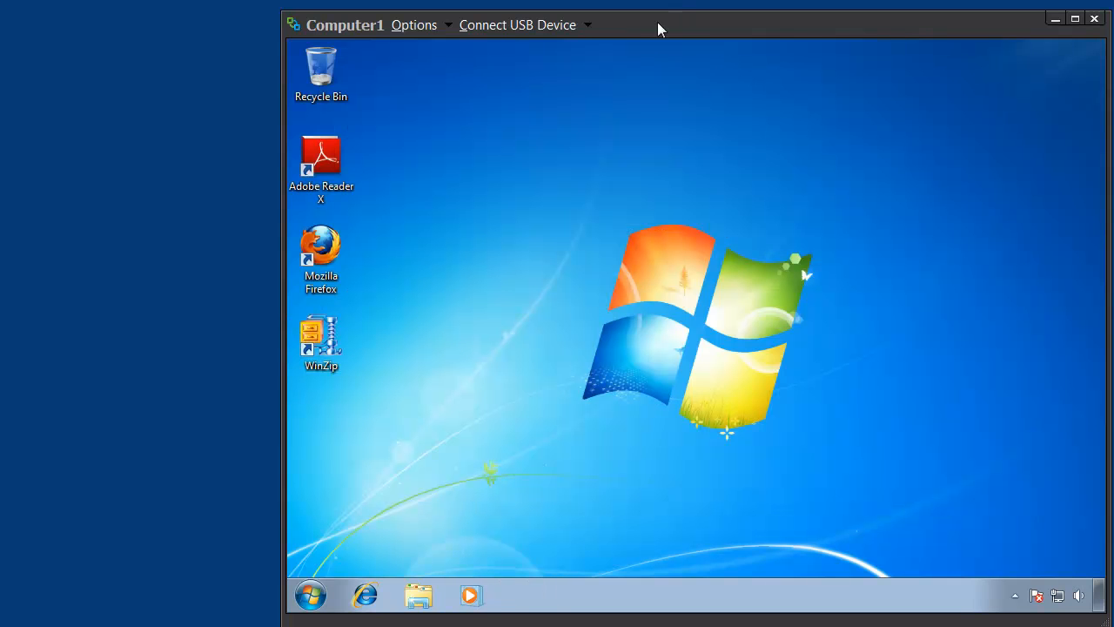
# - Log off from the Computer1 Windows 7 desktop
pyautogui.click(310, 595)
pyautogui.click(592, 553)
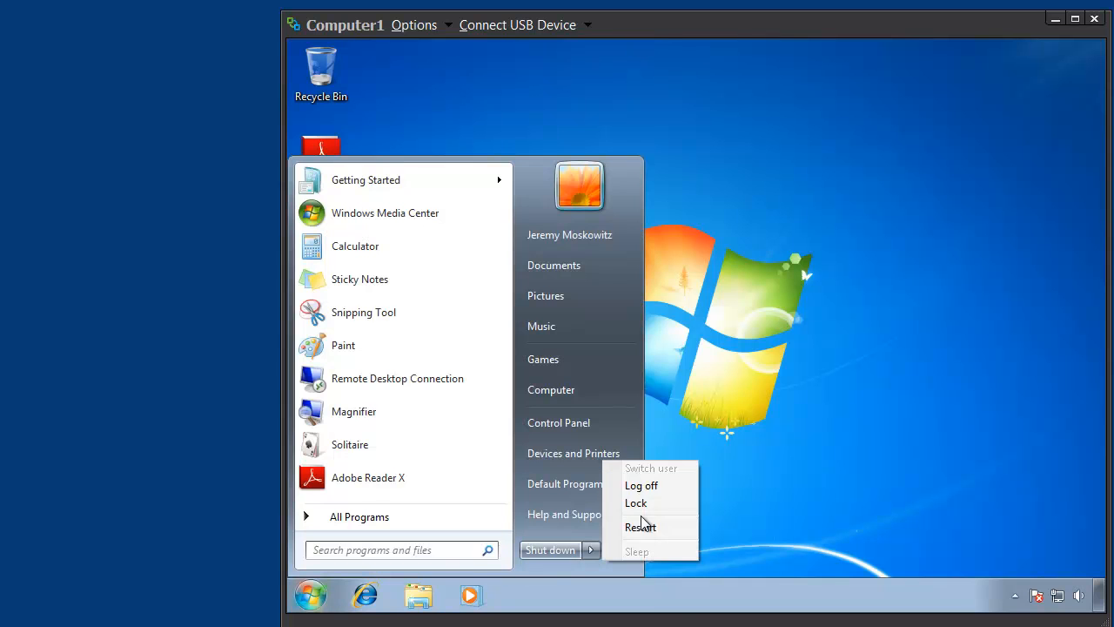
pyautogui.click(658, 486)
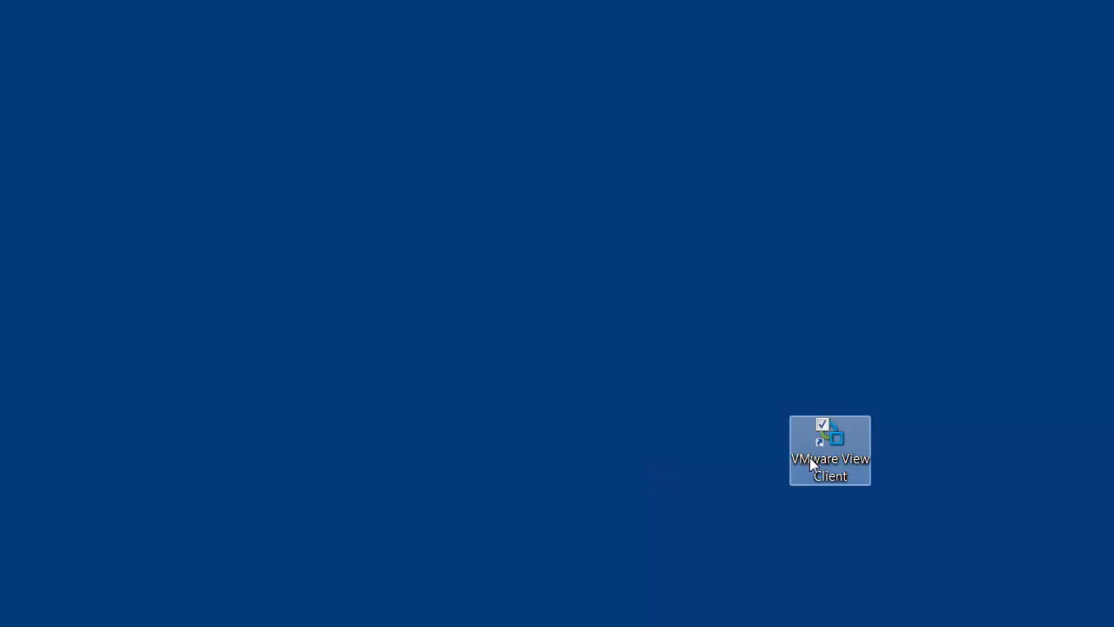
# - Launch VMware View Client, connect to vdesktop.virtuall.nl and log in to the VIRTUALL domain with the account password
pyautogui.click(827, 443)
pyautogui.doubleClick(827, 443)
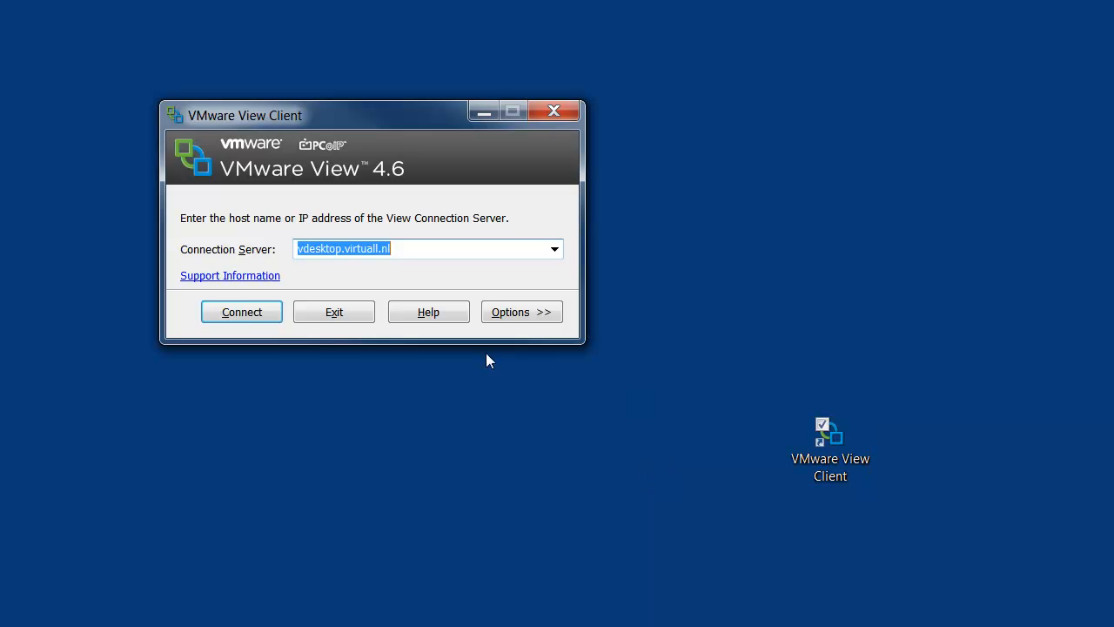
pyautogui.click(243, 312)
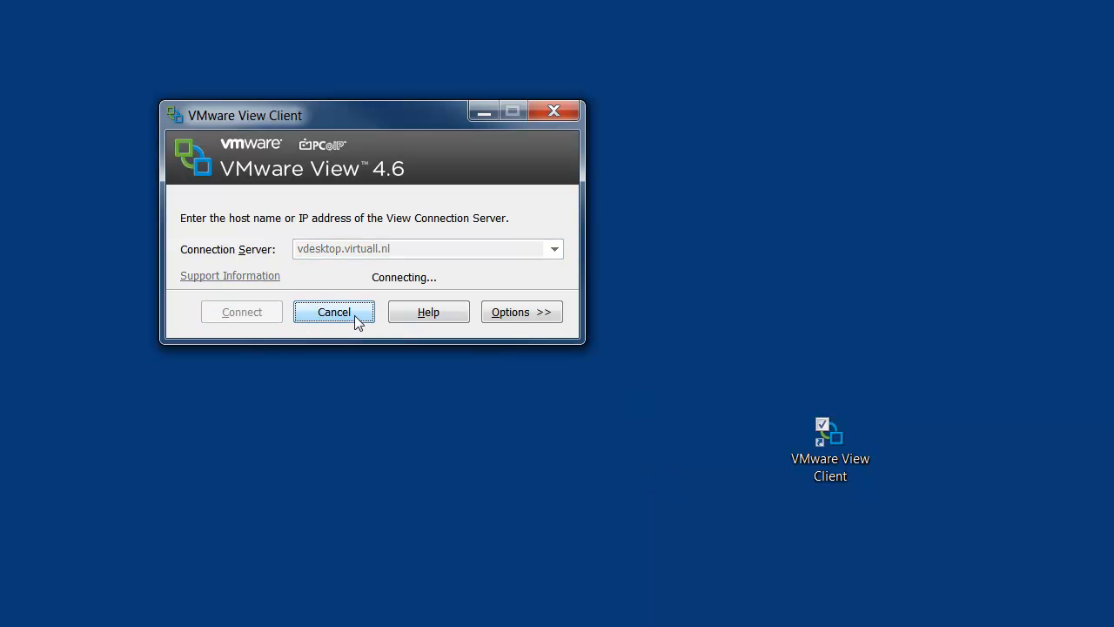
pyautogui.write('•••••••')
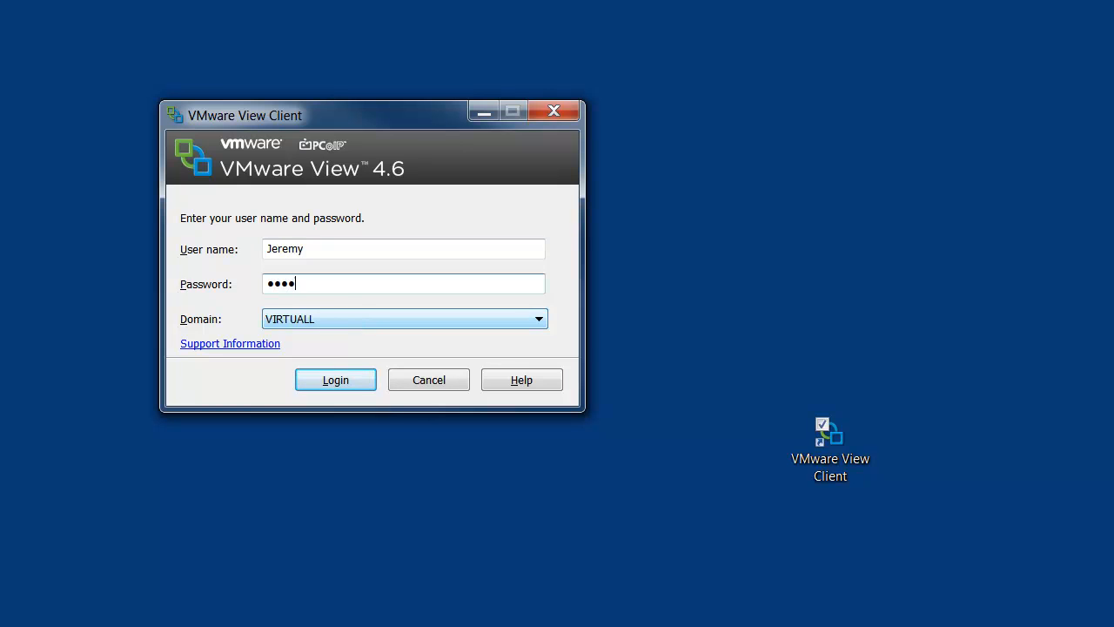
pyautogui.write('••')
pyautogui.press('Return')
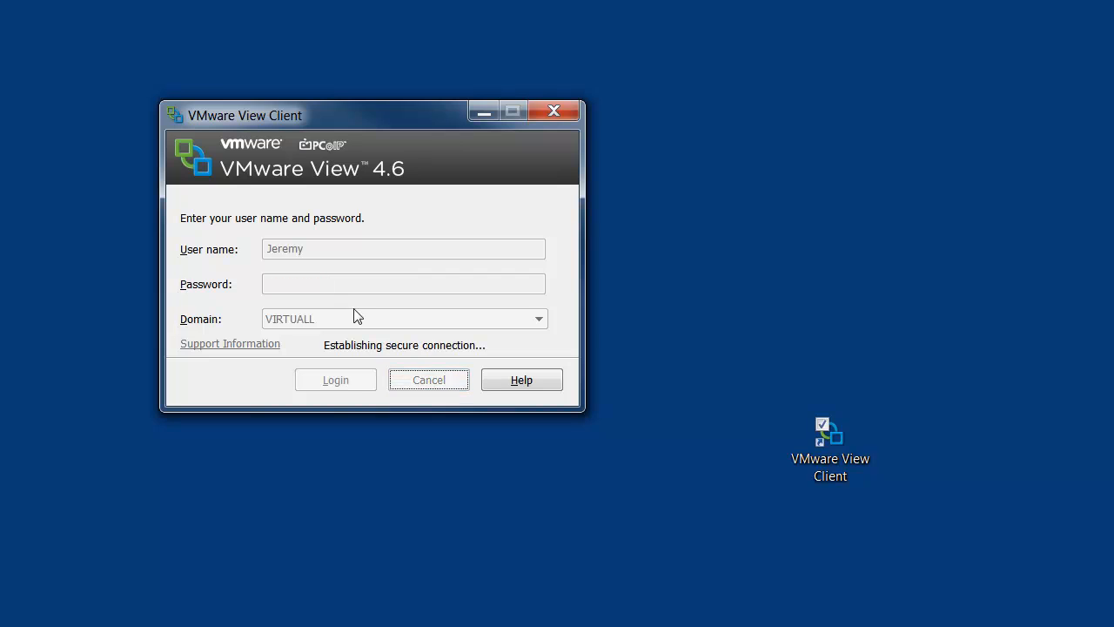
# - Open the PPMGR virtual desktop, move its window to the screen's upper-left corner and enlarge it
pyautogui.doubleClick(277, 233)
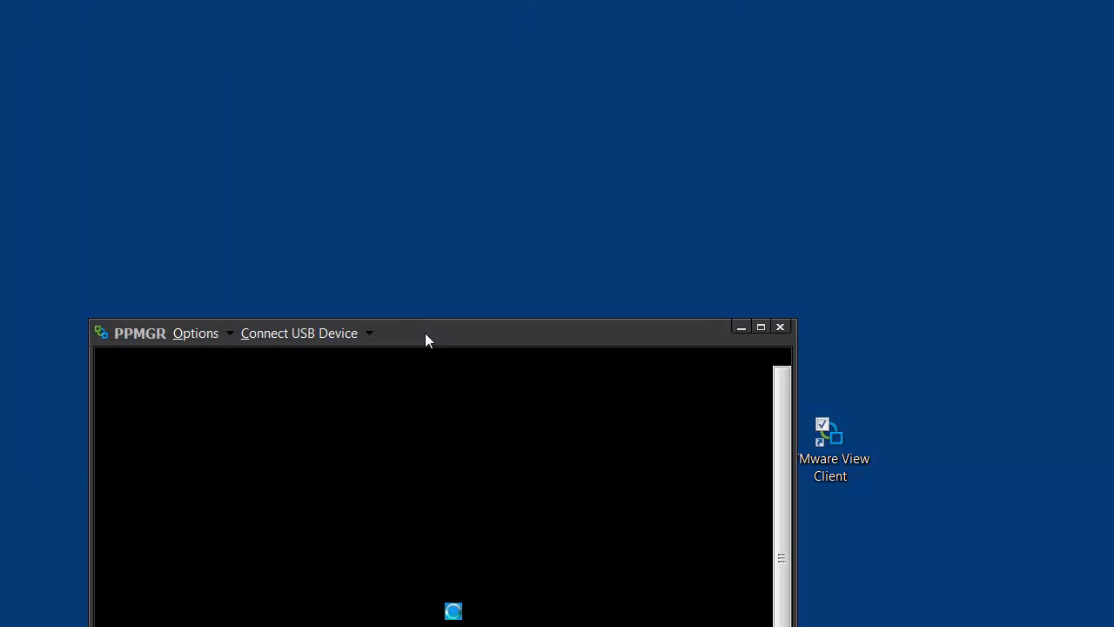
pyautogui.moveTo(425, 339); pyautogui.dragTo(340, 19)
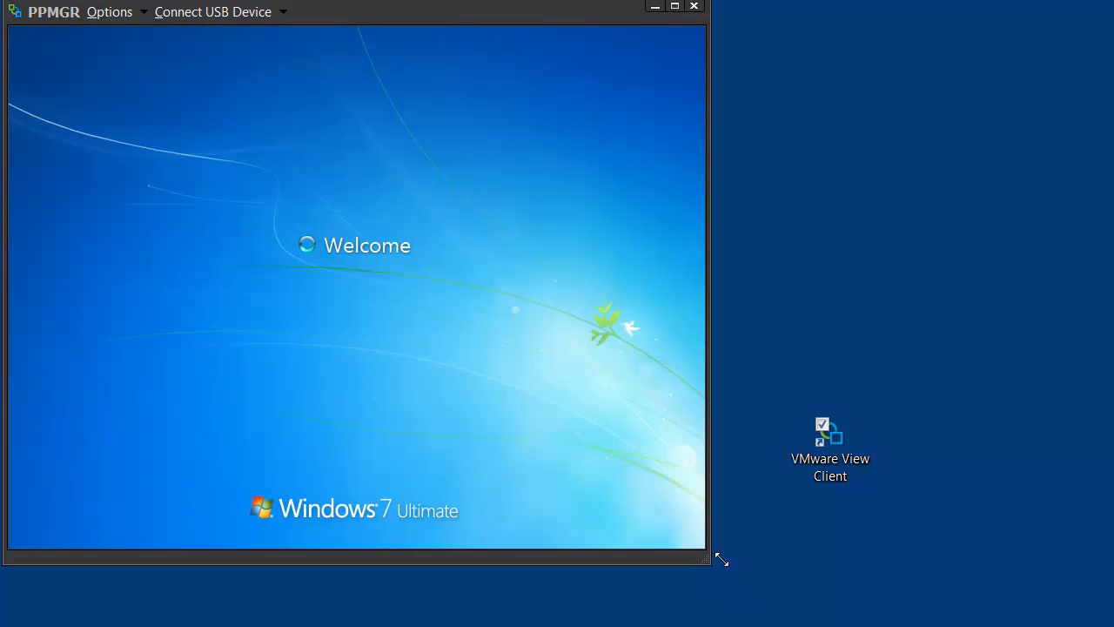
pyautogui.moveTo(722, 559); pyautogui.dragTo(841, 613)
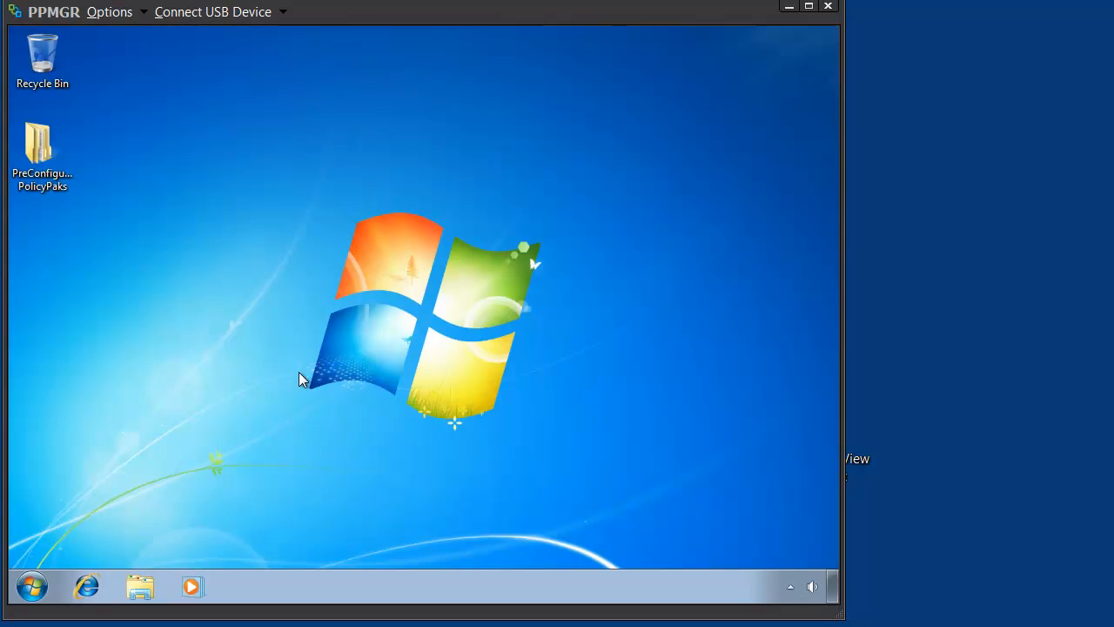
# - Move the PreConfigured PolicyPaks folder to the desktop's right side, open it and shift its window to the right
pyautogui.moveTo(39, 148); pyautogui.dragTo(785, 120)
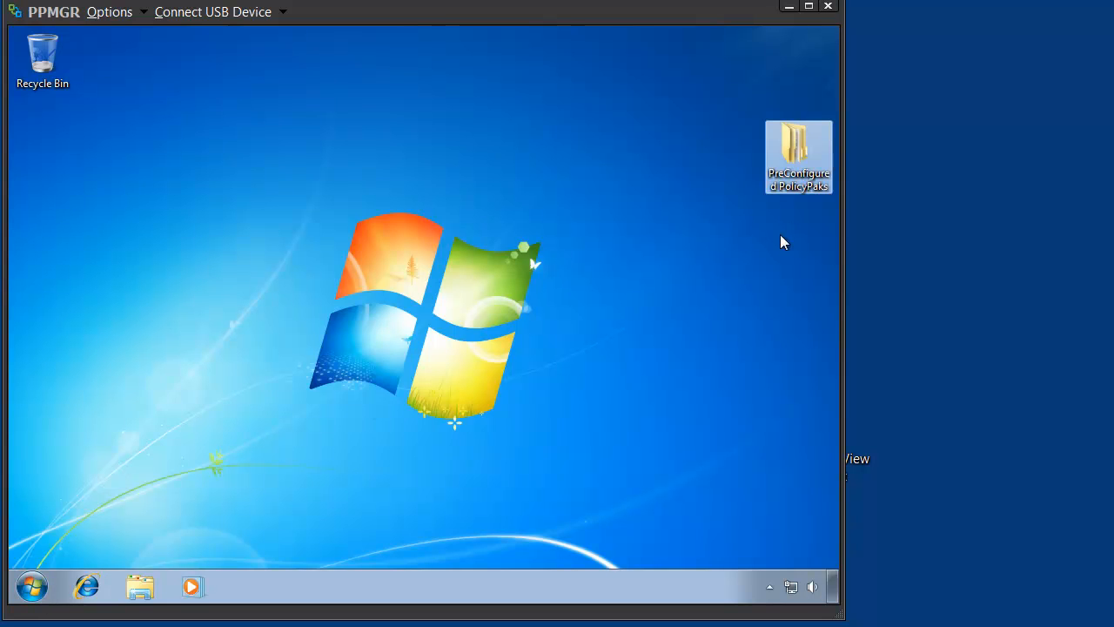
pyautogui.doubleClick(789, 149)
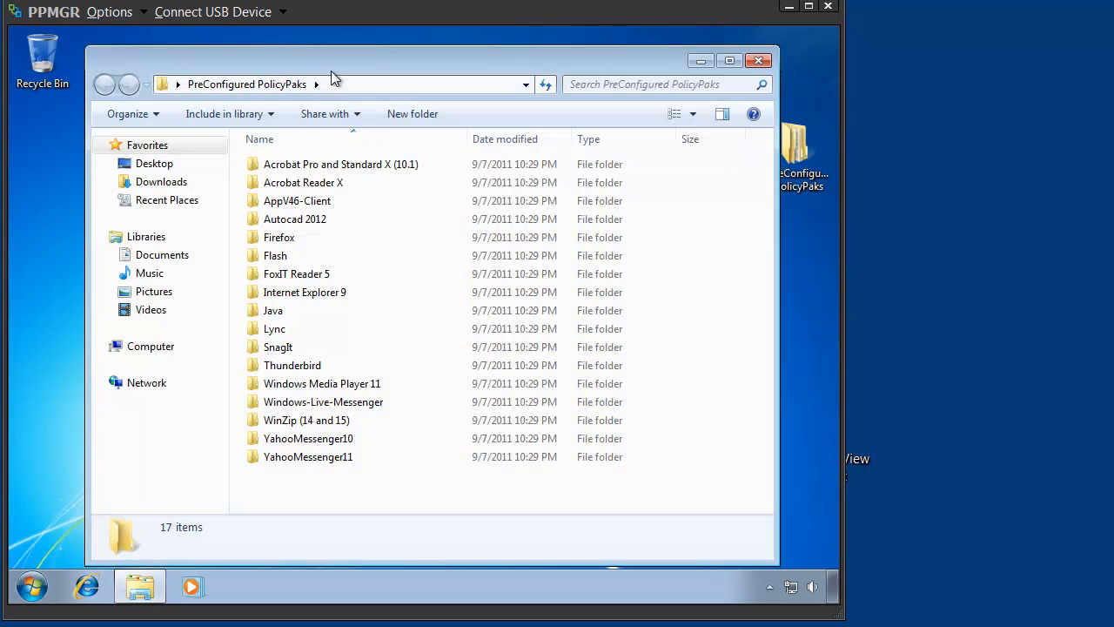
pyautogui.moveTo(431, 64); pyautogui.dragTo(501, 57)
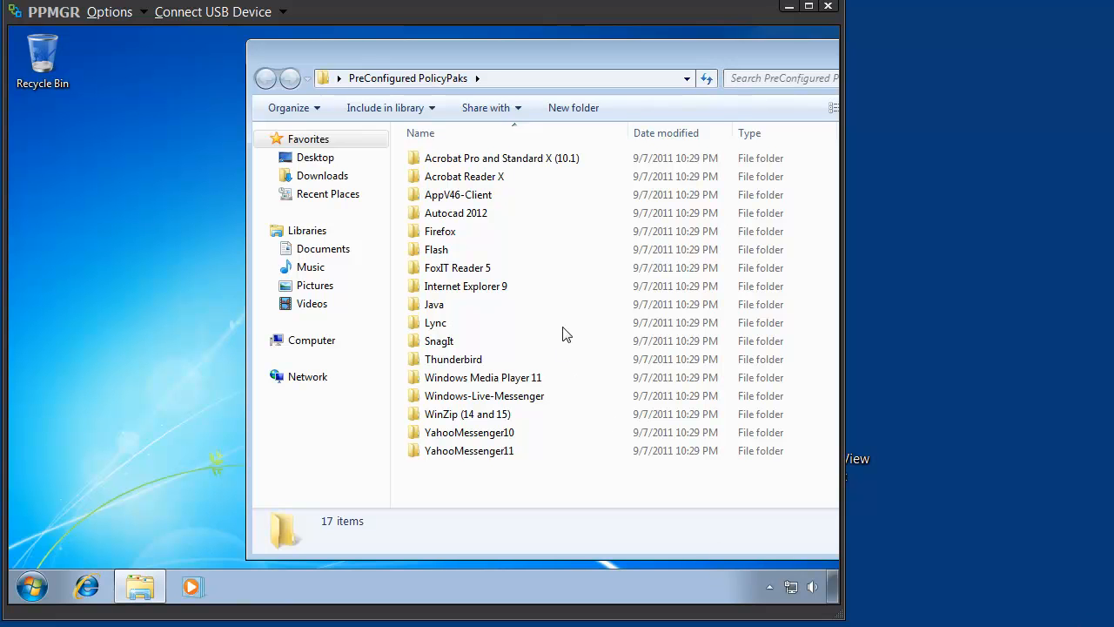
# - Point out the Acrobat Reader X, Firefox and WinZip (14 and 15) folders by selecting each in turn
pyautogui.click(487, 178)
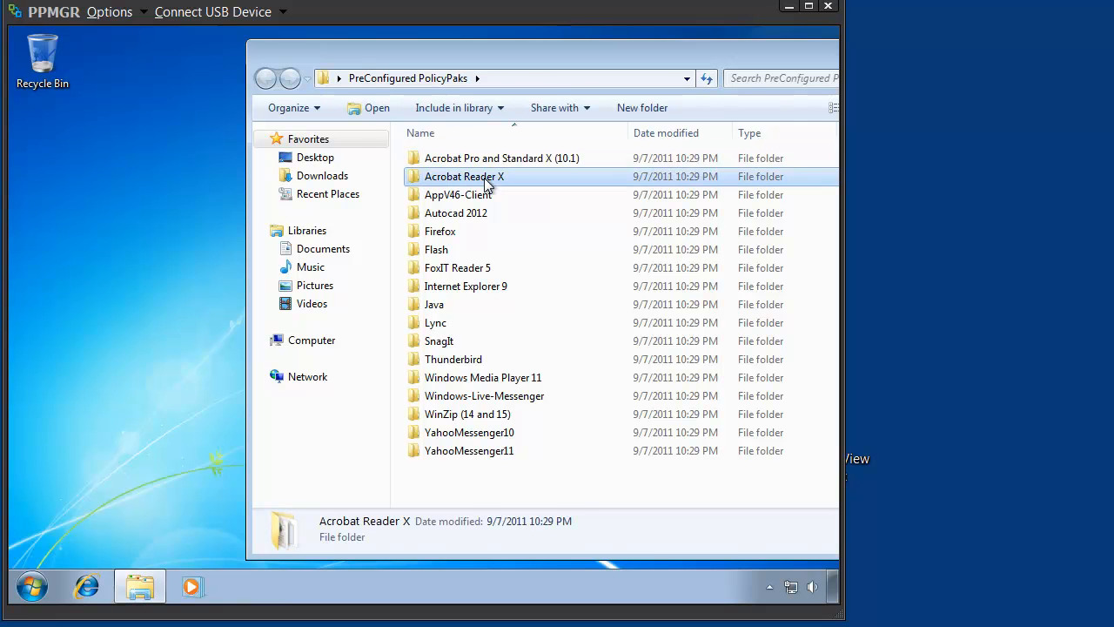
pyautogui.click(445, 233)
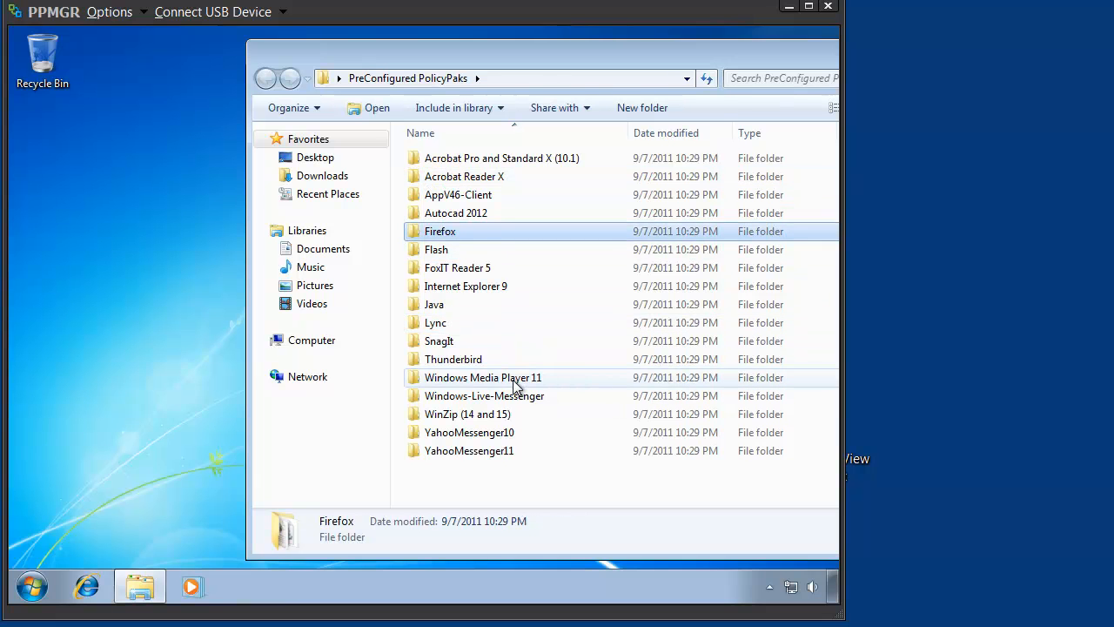
pyautogui.click(503, 415)
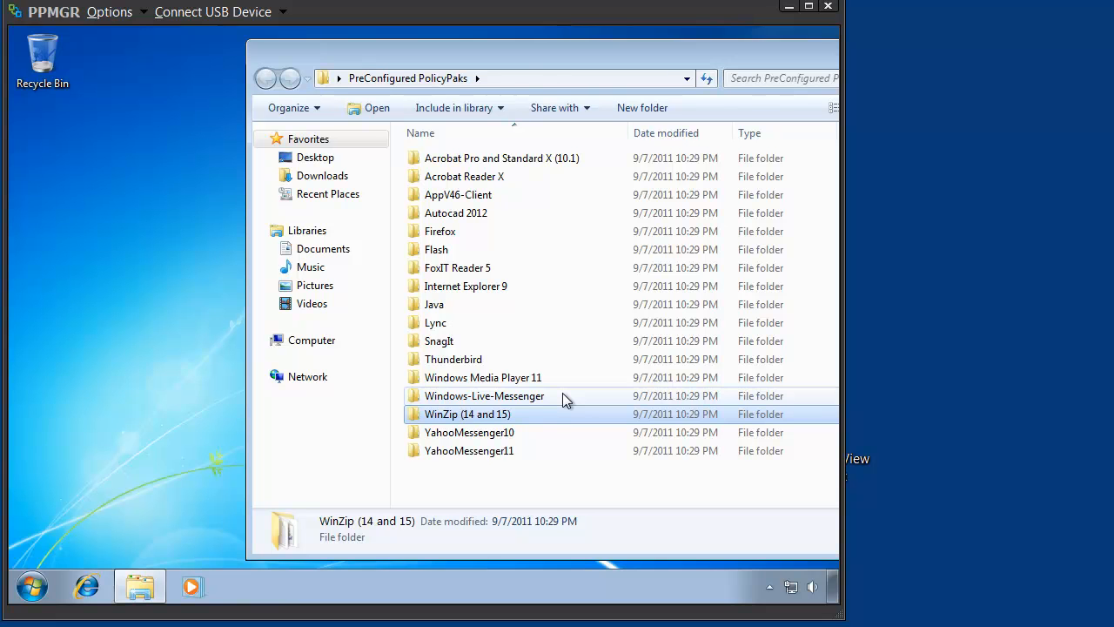
# - Open the PolicyPak folder under C:\Program Files in a new window
pyautogui.click(32, 588)
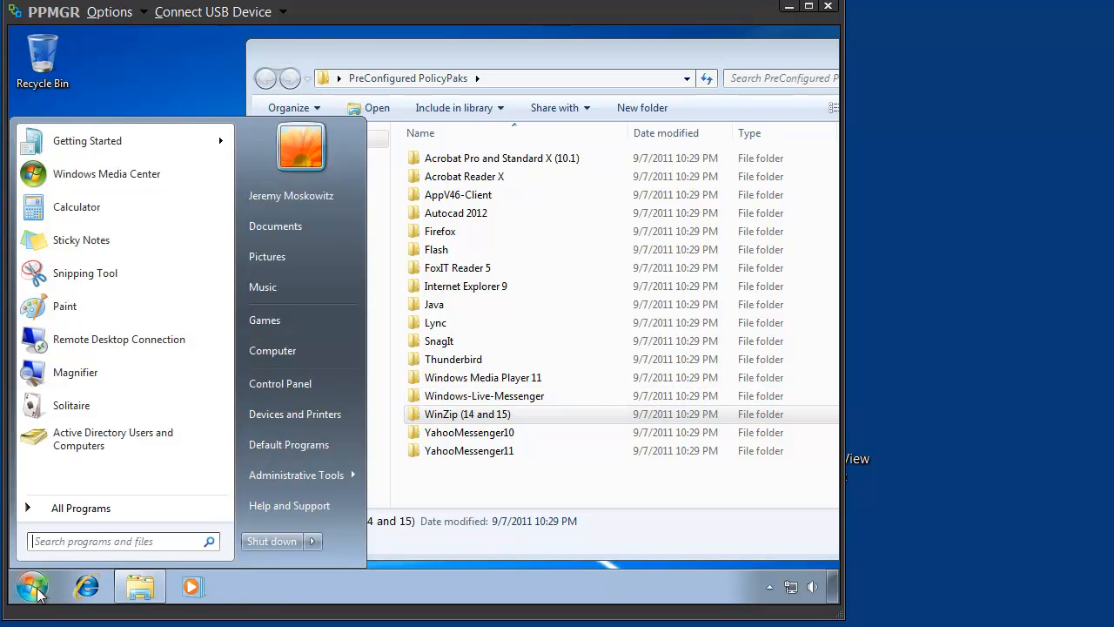
pyautogui.write('C:\\Program Files')
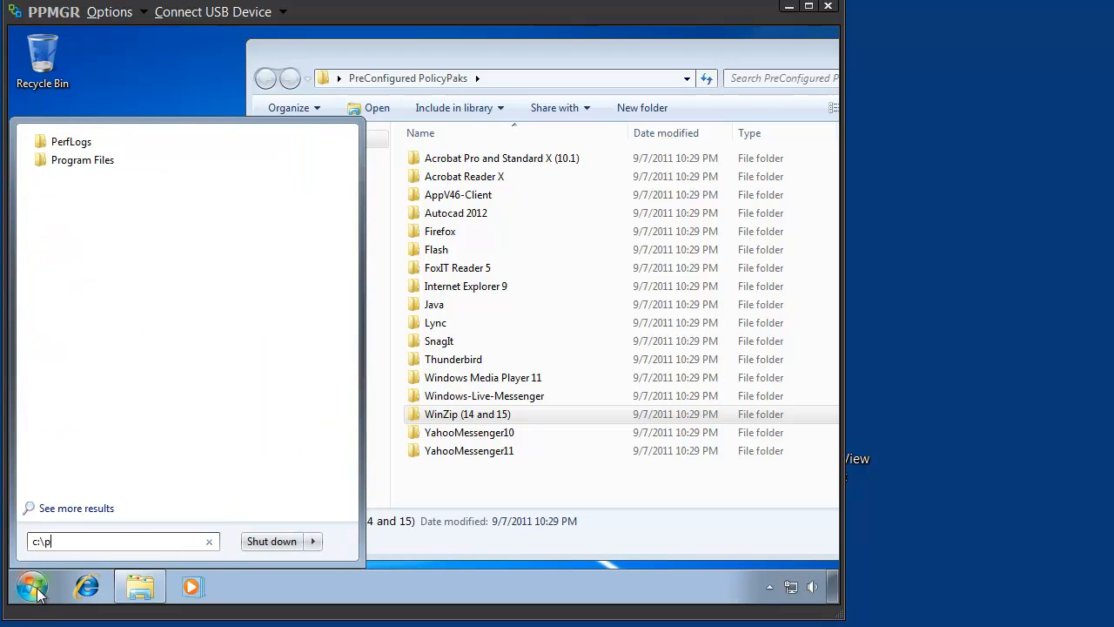
pyautogui.write('\\')
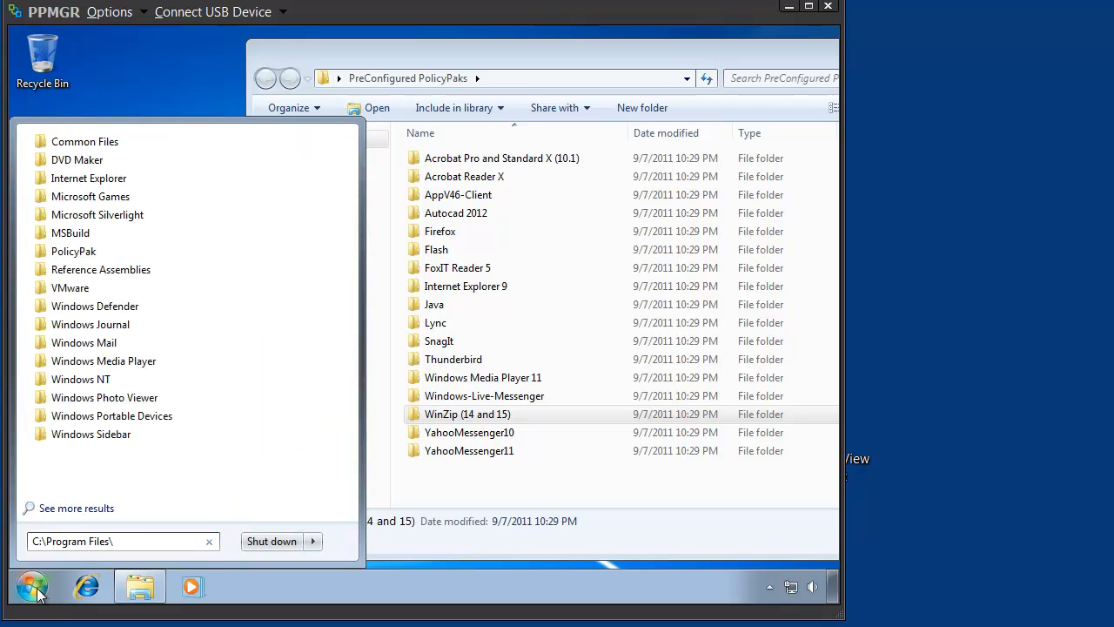
pyautogui.write('pol')
pyautogui.press('Down')
pyautogui.press('Return')
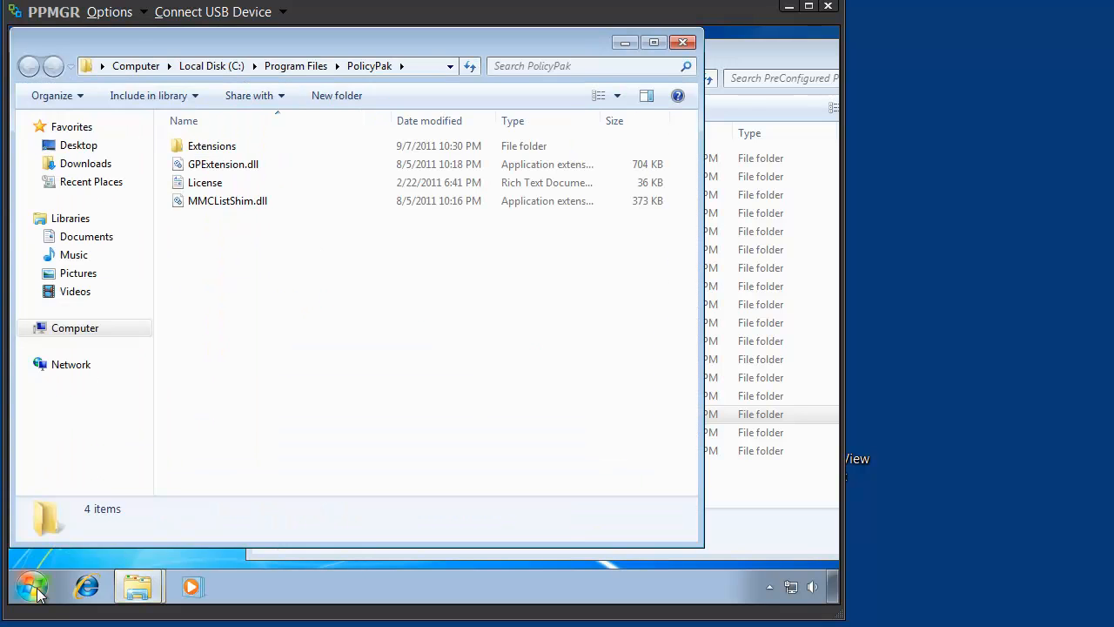
# - Open the Extensions subfolder and arrange its window side by side with the PreConfigured PolicyPaks window
pyautogui.doubleClick(212, 145)
pyautogui.moveTo(214, 52); pyautogui.dragTo(10, 116)
pyautogui.moveTo(444, 53); pyautogui.dragTo(838, 86)
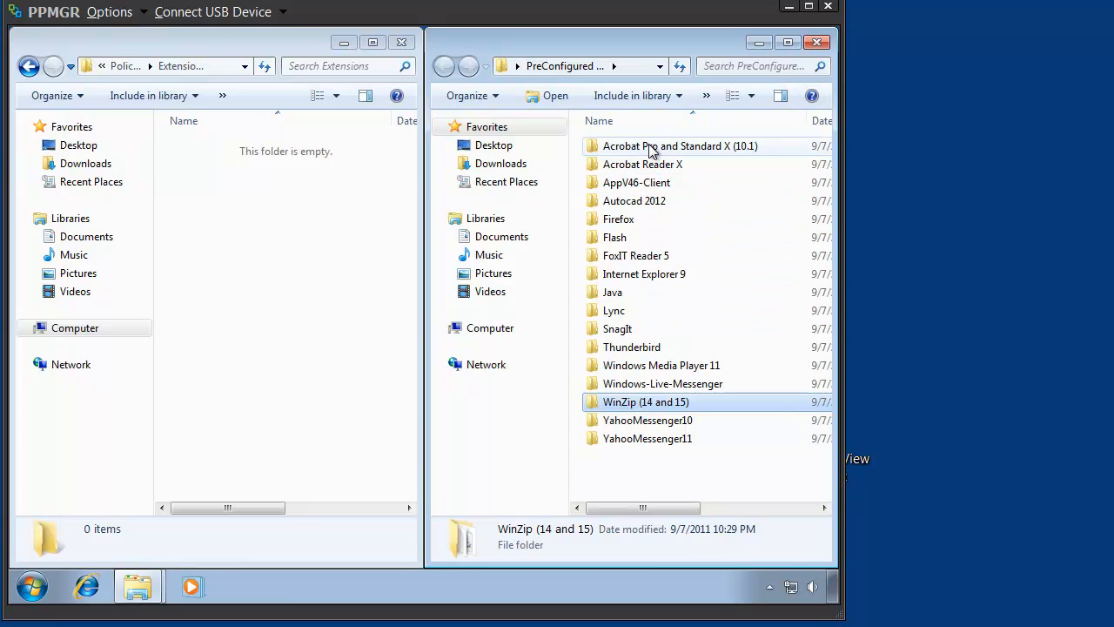
# - Copy pp-Adobe-Reader-X.dll from the Acrobat Reader X folder into the Extensions folder
pyautogui.doubleClick(648, 172)
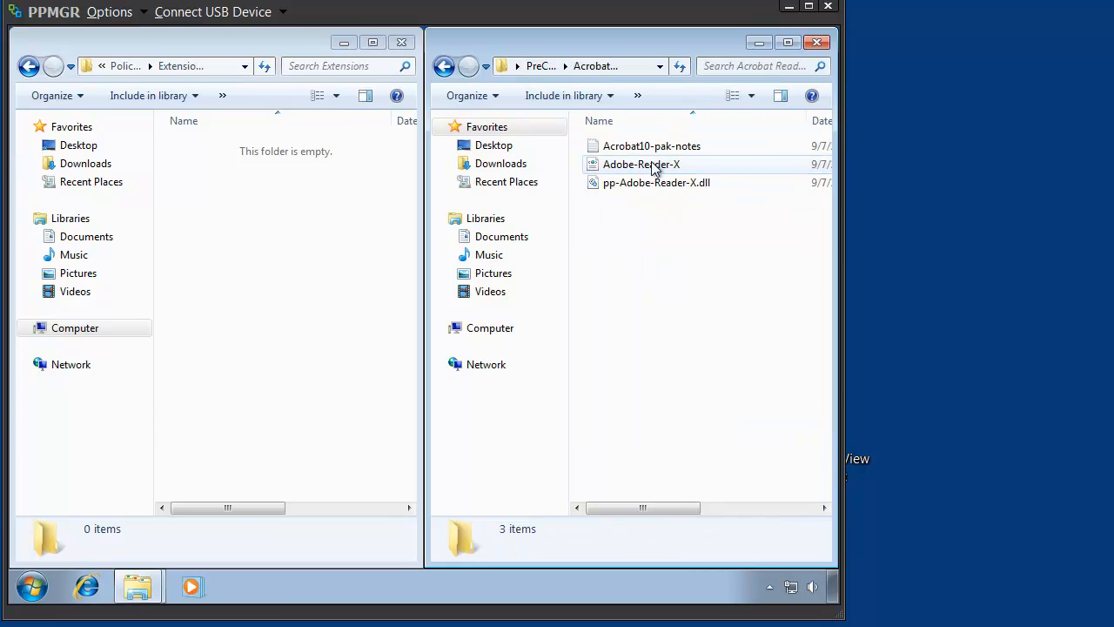
pyautogui.click(611, 190)
pyautogui.moveTo(612, 190); pyautogui.dragTo(278, 227)
pyautogui.click(315, 242)
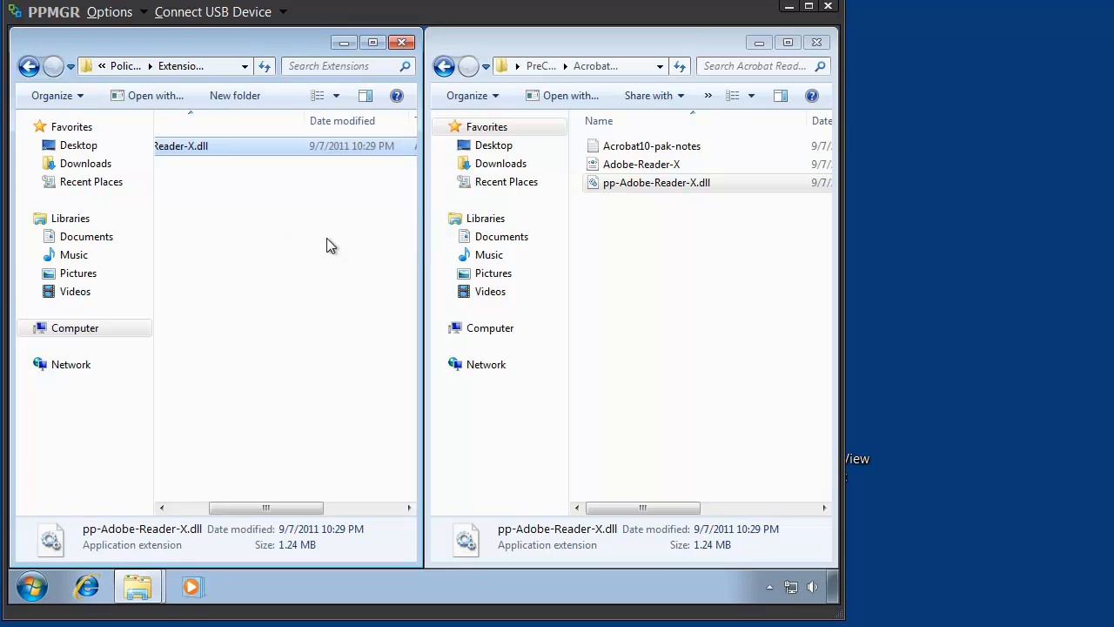
# - Copy pp-WinZip.dll from the WinZip (14 and 15) folder into the Extensions folder
pyautogui.click(541, 68)
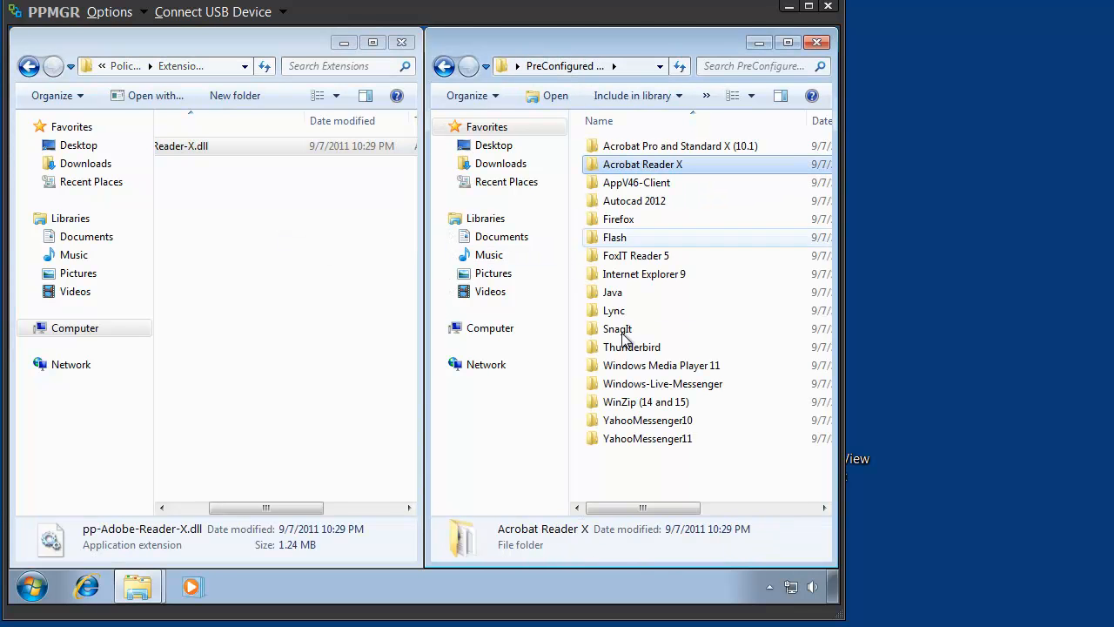
pyautogui.doubleClick(634, 402)
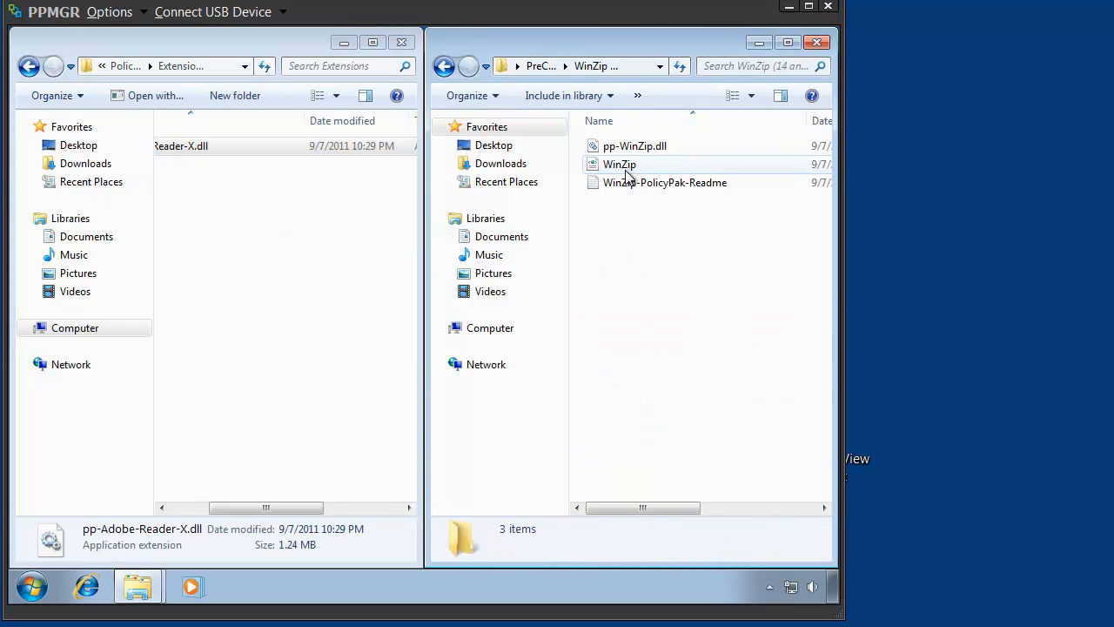
pyautogui.moveTo(635, 146); pyautogui.dragTo(293, 246)
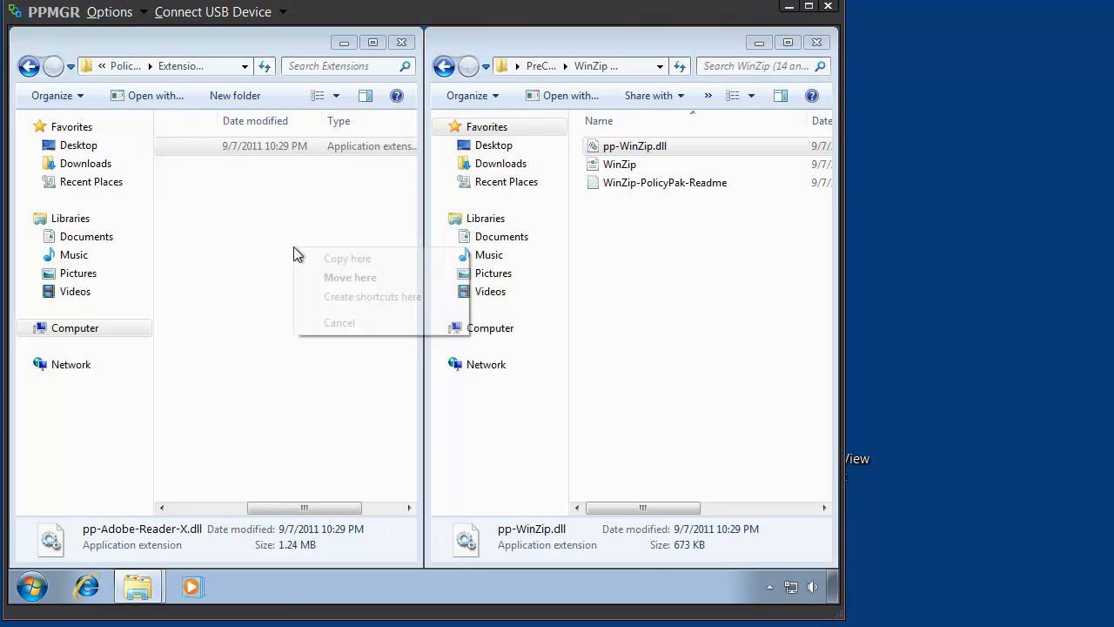
pyautogui.click(335, 258)
# - Return to PreConfigured PolicyPaks, open the Firefox folder and copy the firefox XML file into the Extensions folder
pyautogui.click(652, 282)
pyautogui.press('BackSpace')
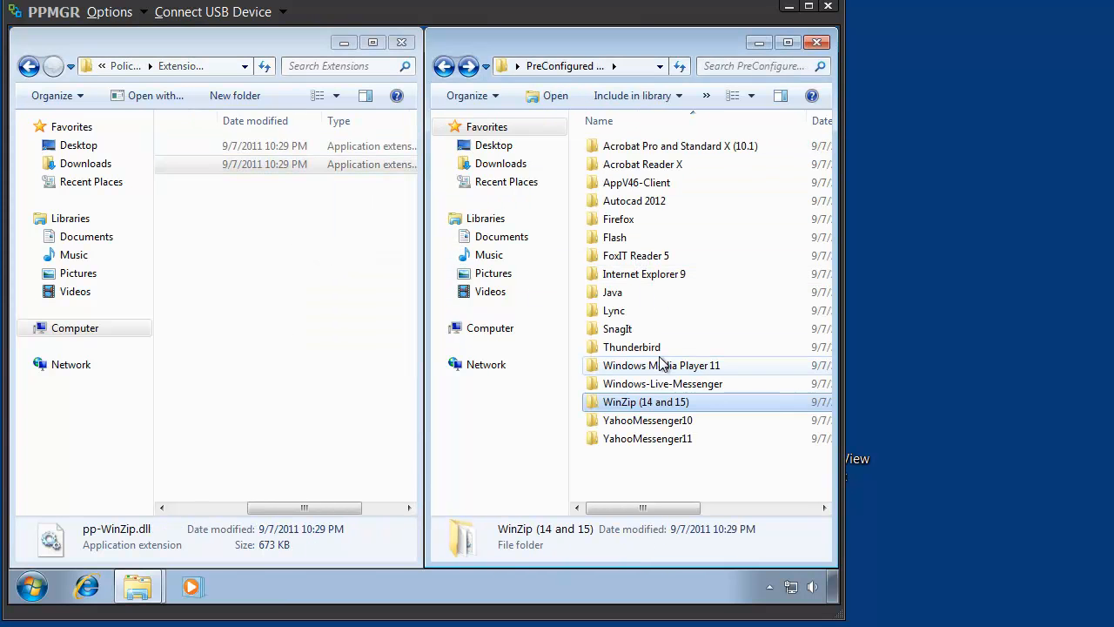
pyautogui.doubleClick(619, 220)
pyautogui.moveTo(614, 147); pyautogui.dragTo(229, 258)
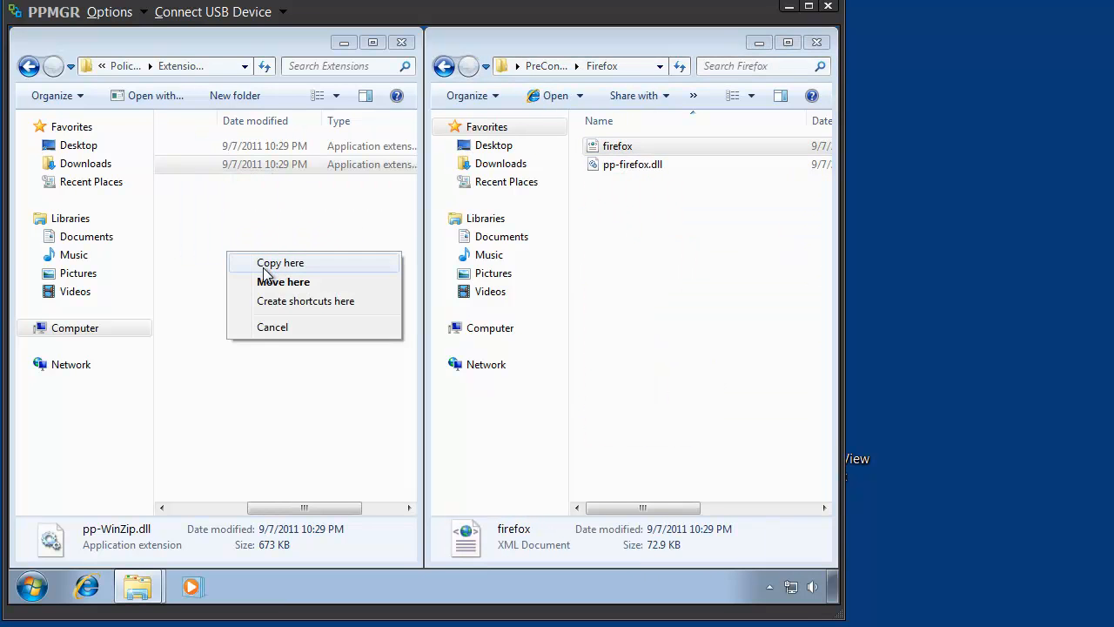
pyautogui.click(264, 265)
pyautogui.click(219, 507)
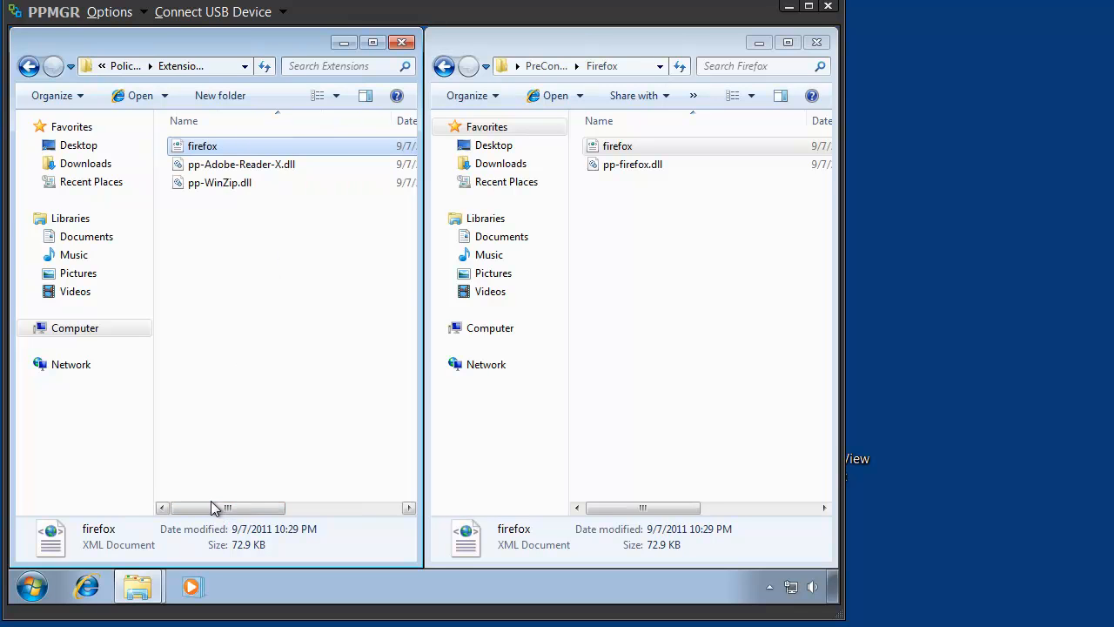
# - Replace the firefox XML file in the Extensions folder with a copy of pp-firefox.dll, and close both folder windows
pyautogui.press('Delete')
pyautogui.press('Return')
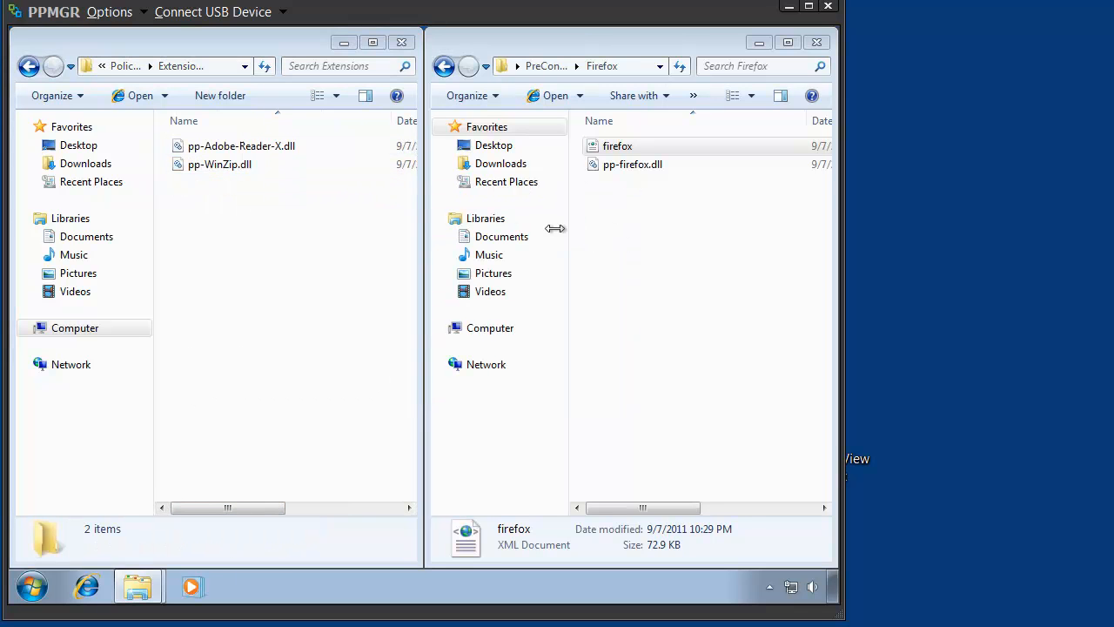
pyautogui.moveTo(635, 166); pyautogui.dragTo(233, 243)
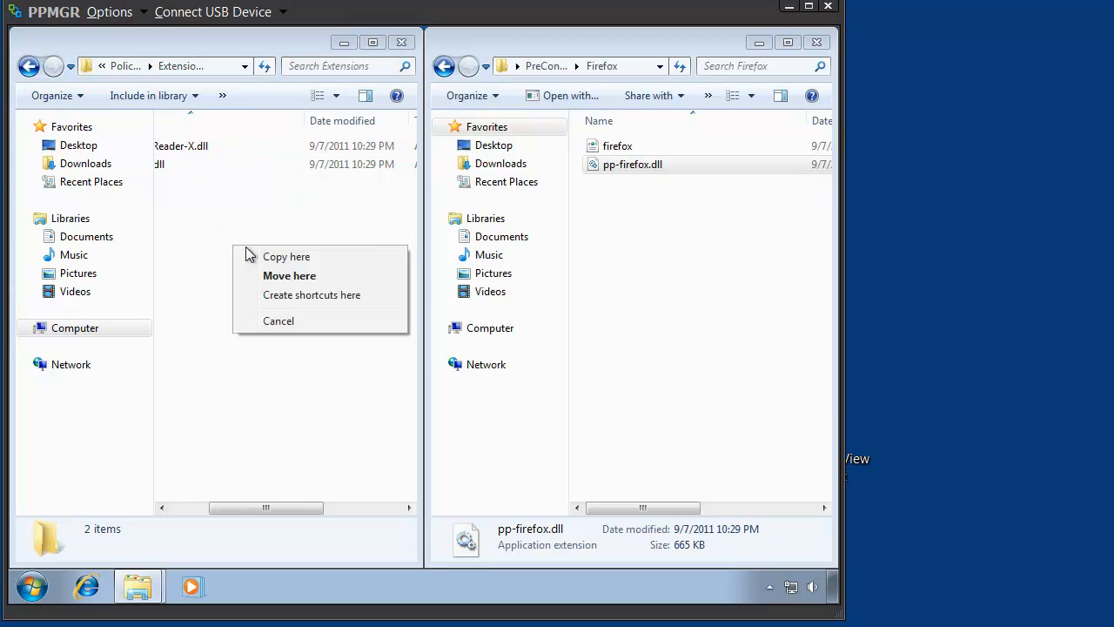
pyautogui.click(270, 261)
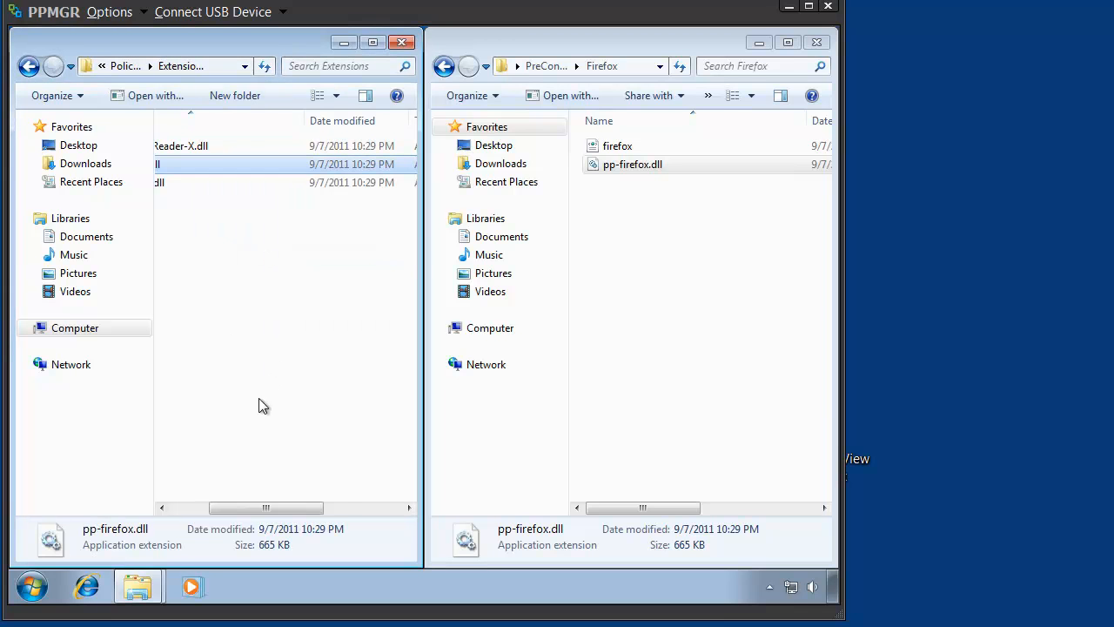
pyautogui.click(190, 510)
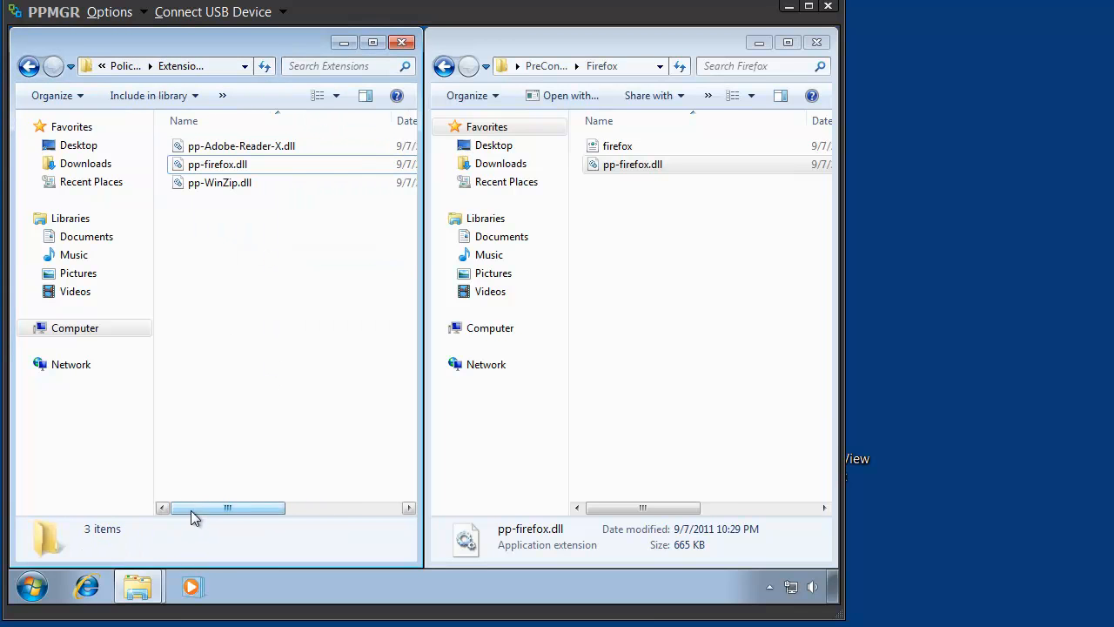
pyautogui.click(401, 46)
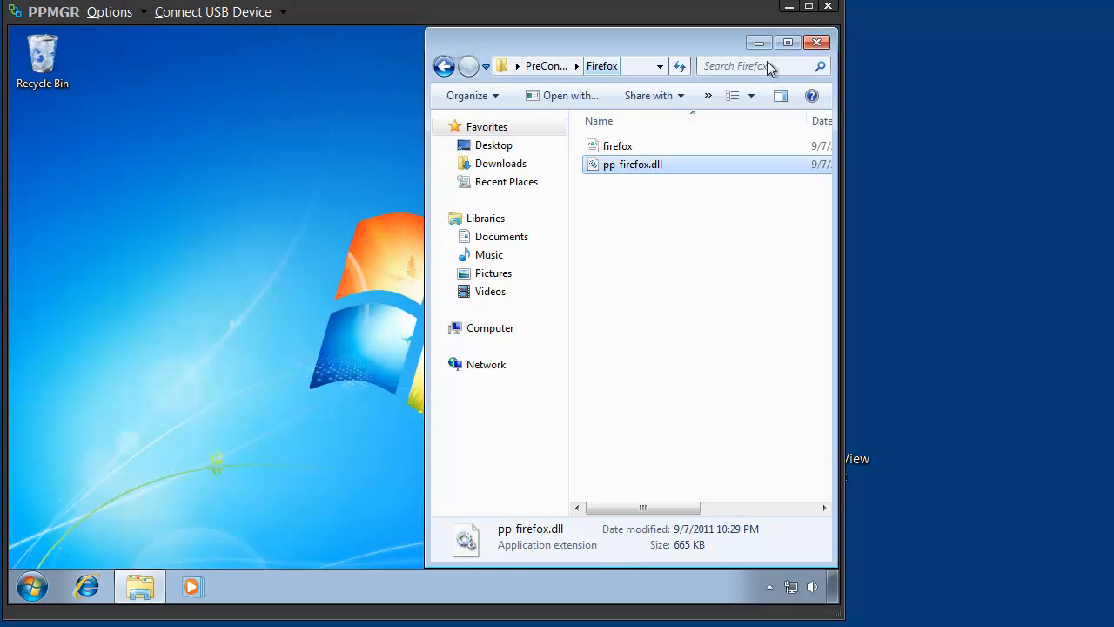
pyautogui.click(817, 43)
# - Launch the Group Policy Management console with gpmc.msc and maximize its window
pyautogui.click(31, 591)
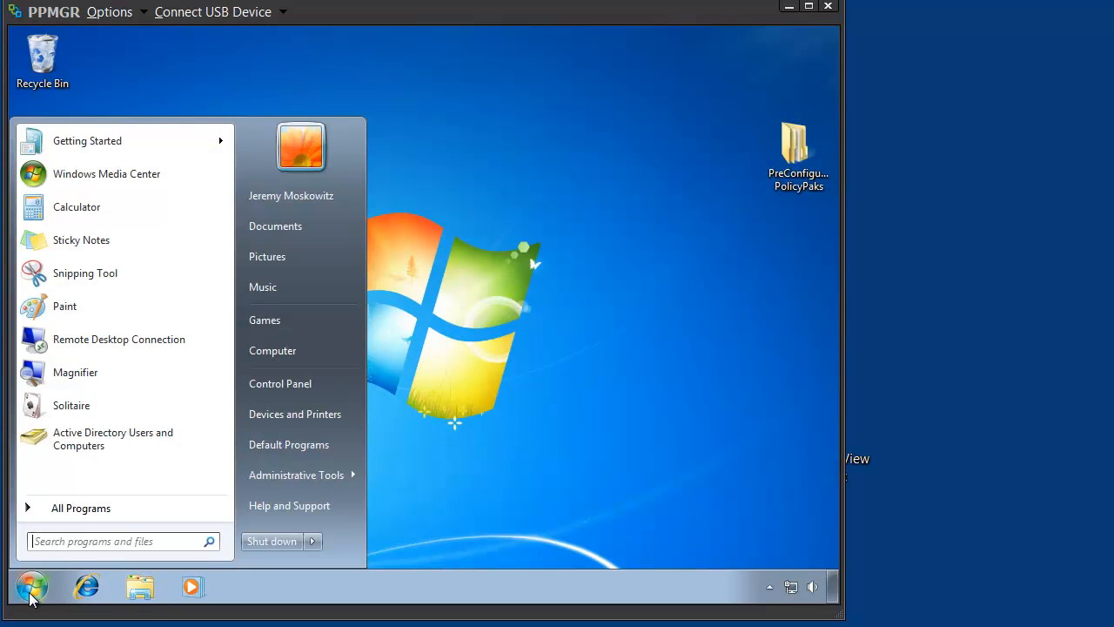
pyautogui.write('gpmc.msc')
pyautogui.press('Return')
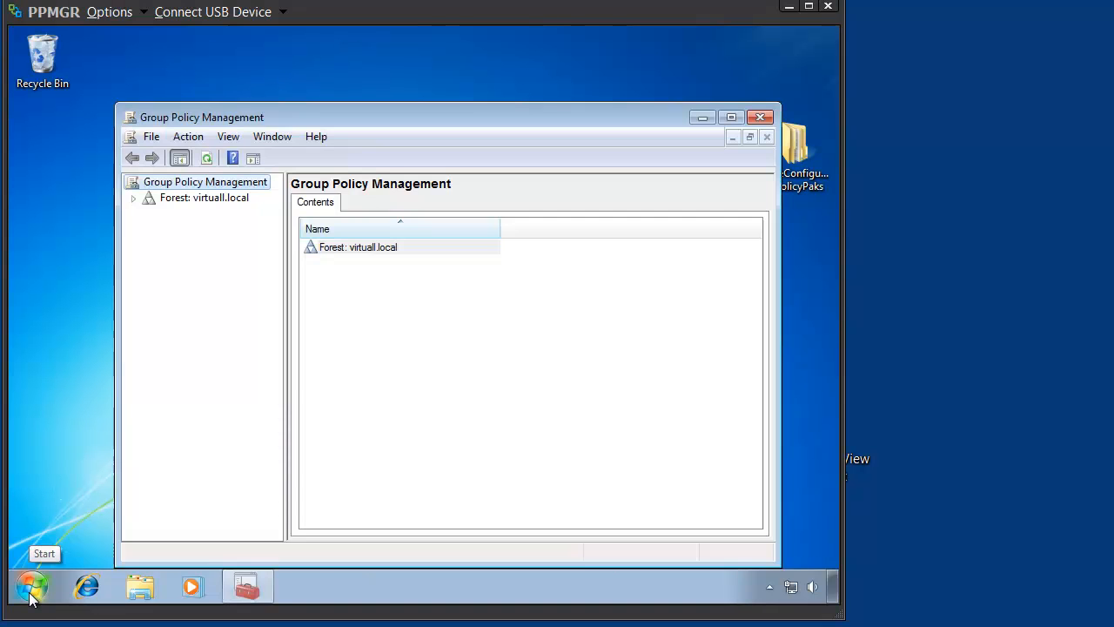
pyautogui.doubleClick(277, 118)
# - Expand the virtuall.local forest and domain down to the PolicyPak organizational unit, and widen the console tree
pyautogui.click(21, 116)
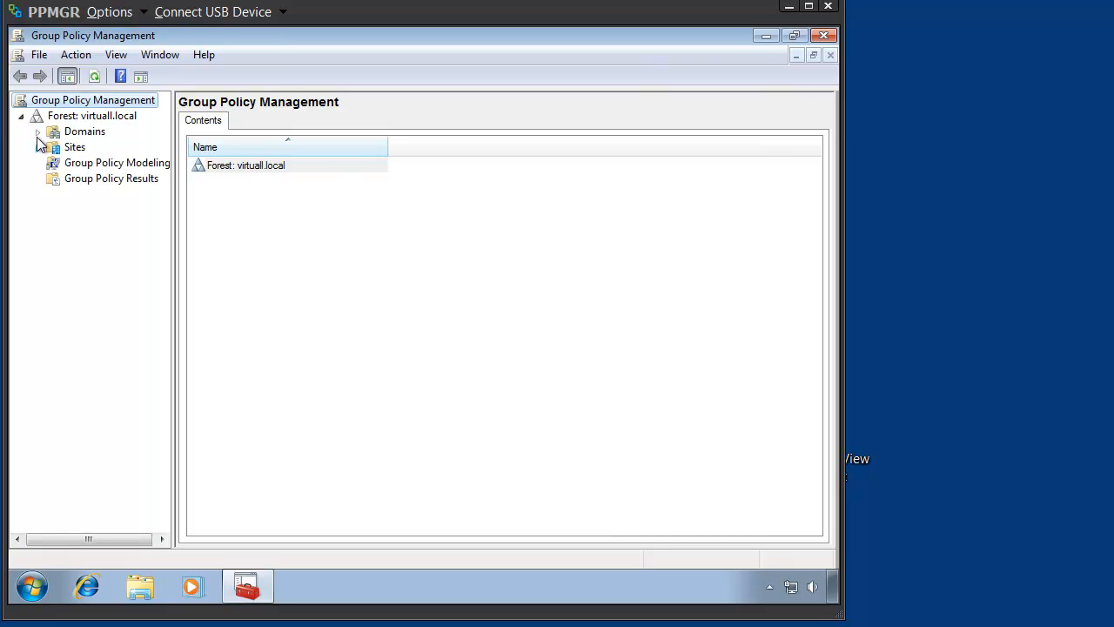
pyautogui.click(37, 132)
pyautogui.click(53, 148)
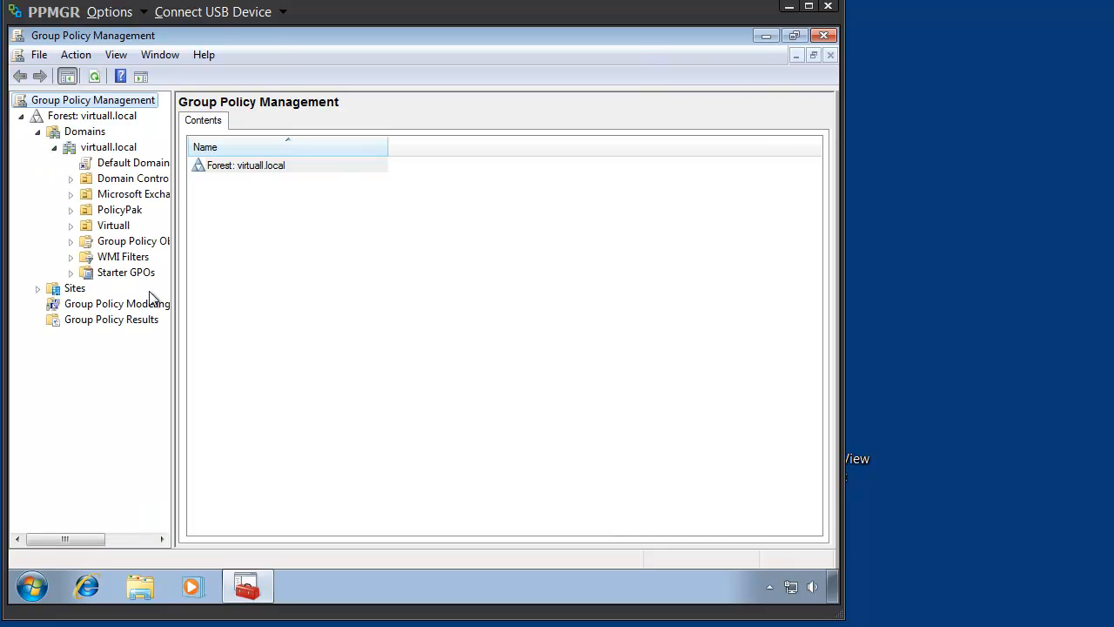
pyautogui.click(71, 210)
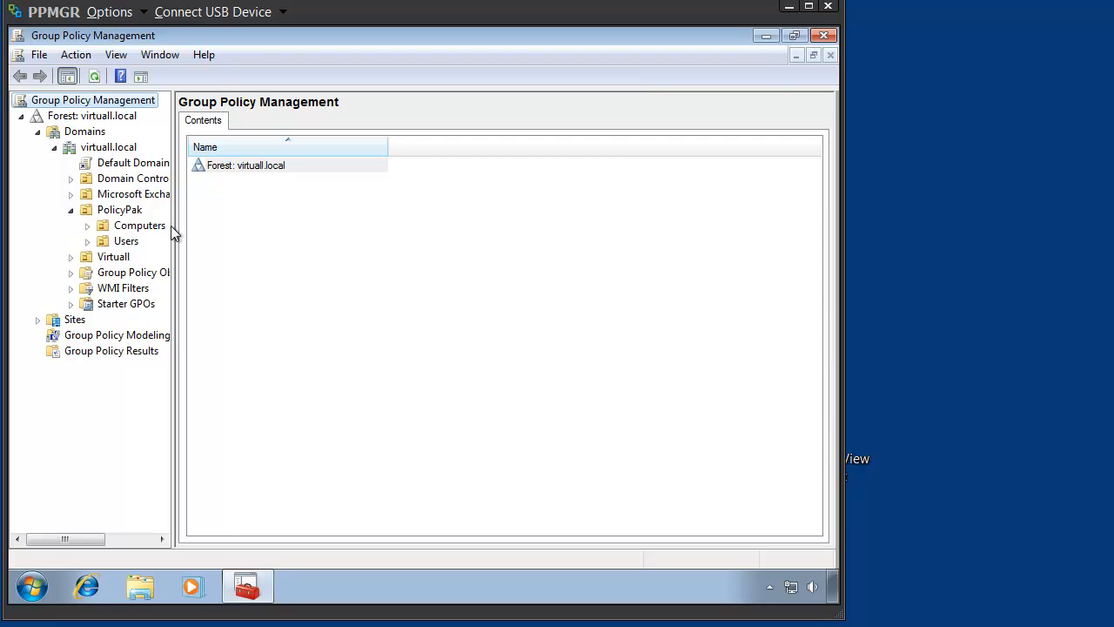
pyautogui.moveTo(173, 227); pyautogui.dragTo(281, 225)
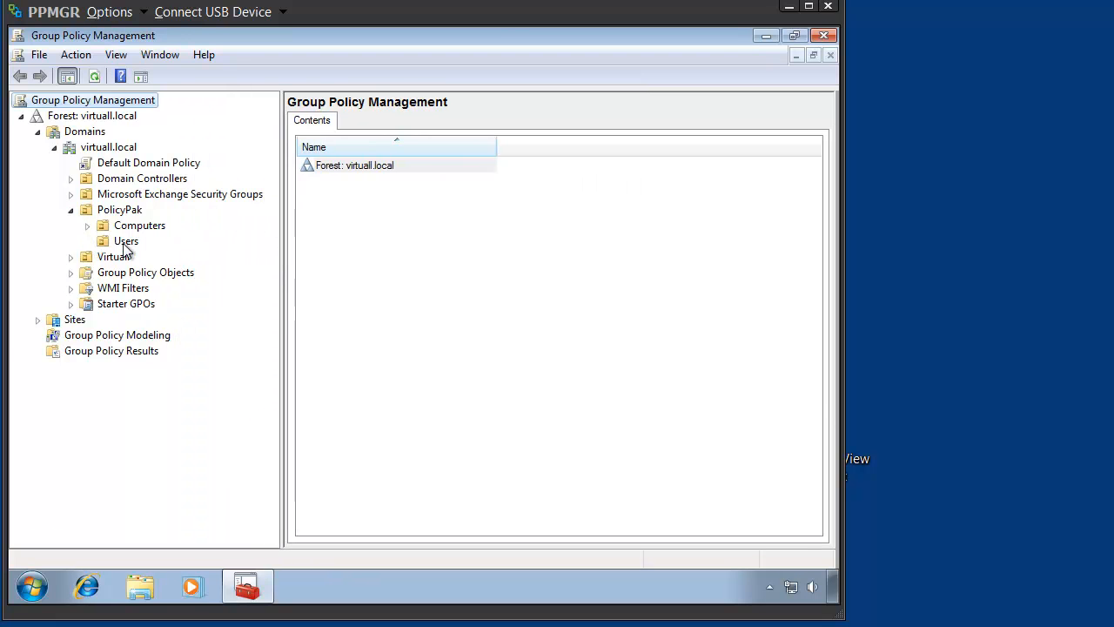
# - Create a GPO named "Manage All my important apps using PolicyPak" linked to the Users unit under PolicyPak
pyautogui.rightClick(125, 244)
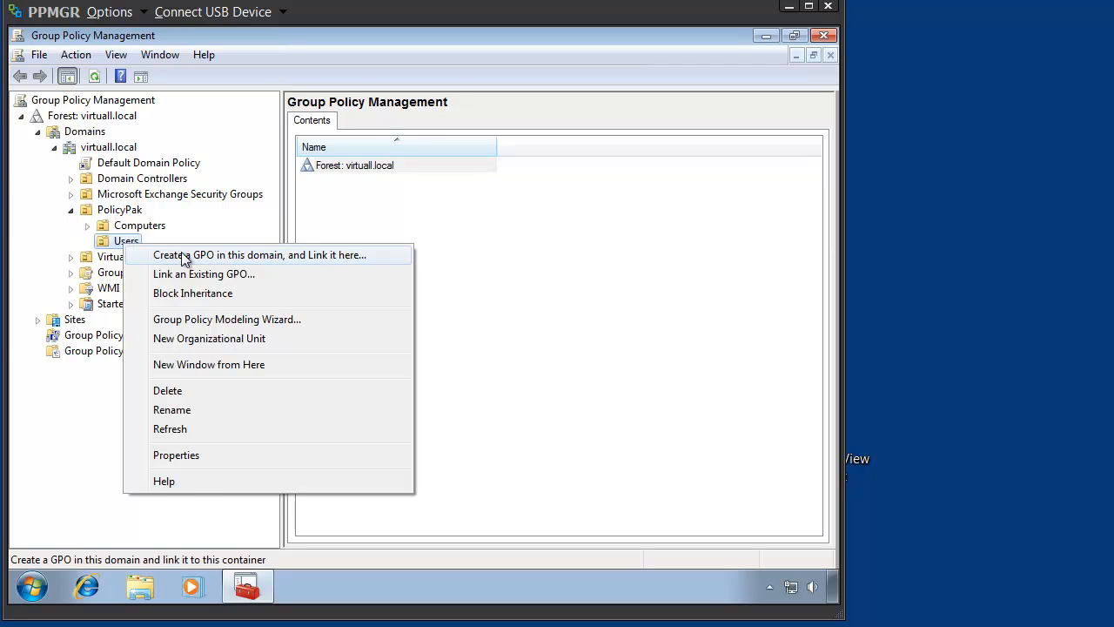
pyautogui.click(184, 259)
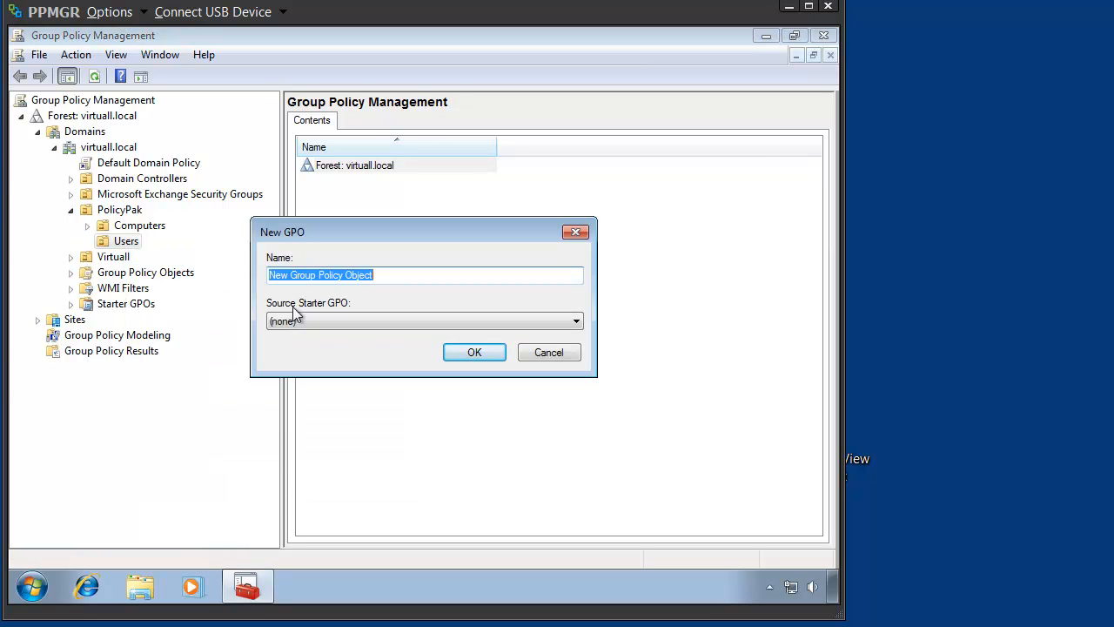
pyautogui.write('Man')
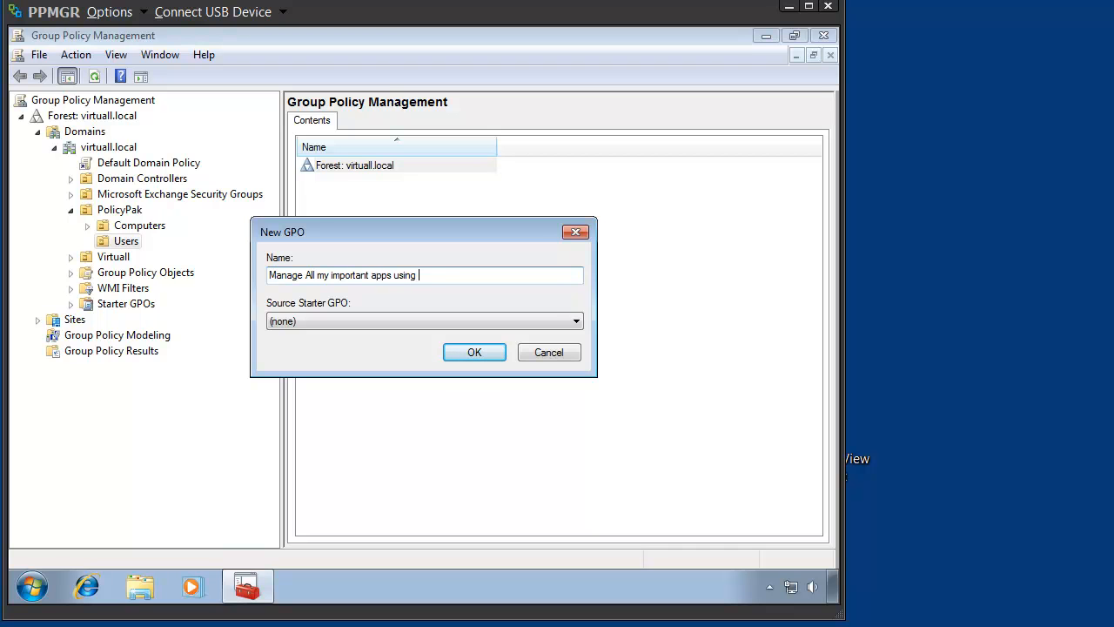
pyautogui.press('Return')
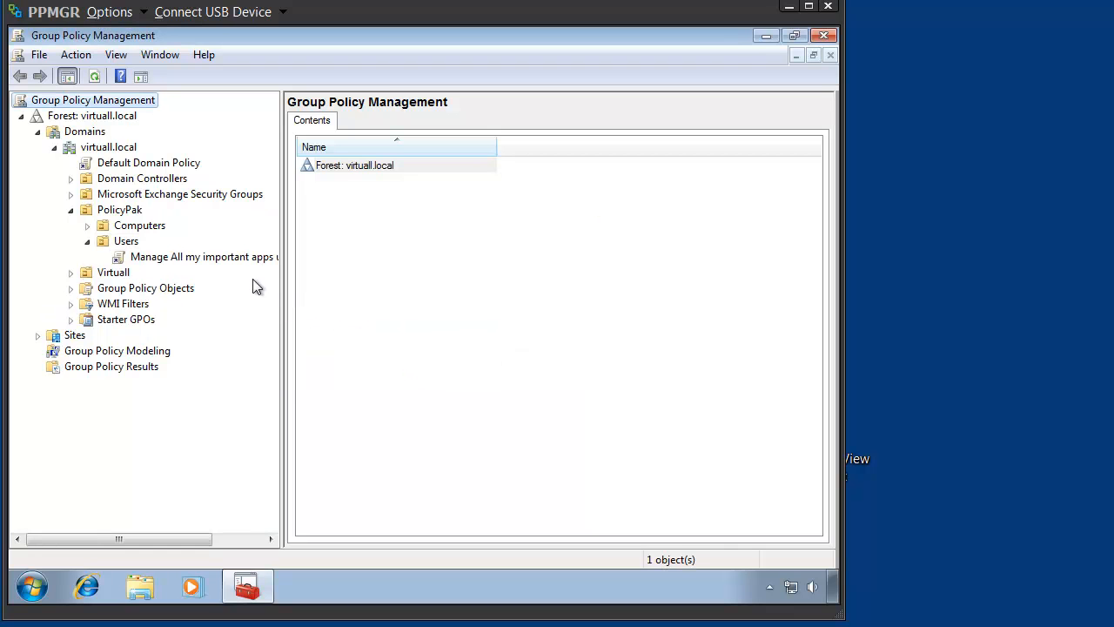
# - Open the "Manage All my important apps using PolicyPak" GPO for editing and show PolicyPak Applications under User Configuration
pyautogui.rightClick(227, 259)
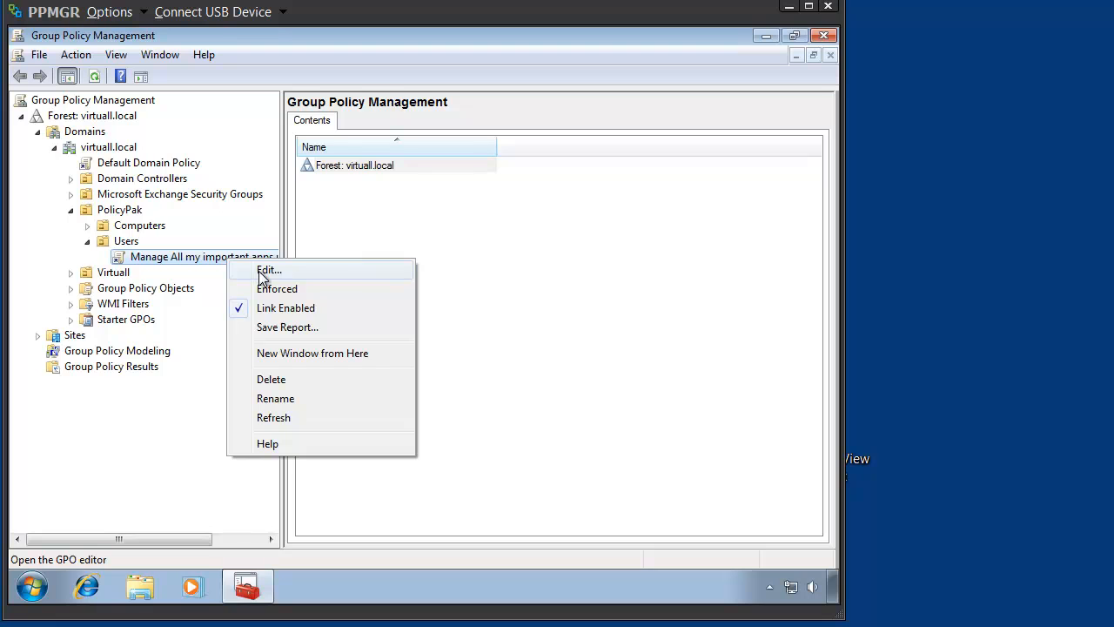
pyautogui.click(261, 271)
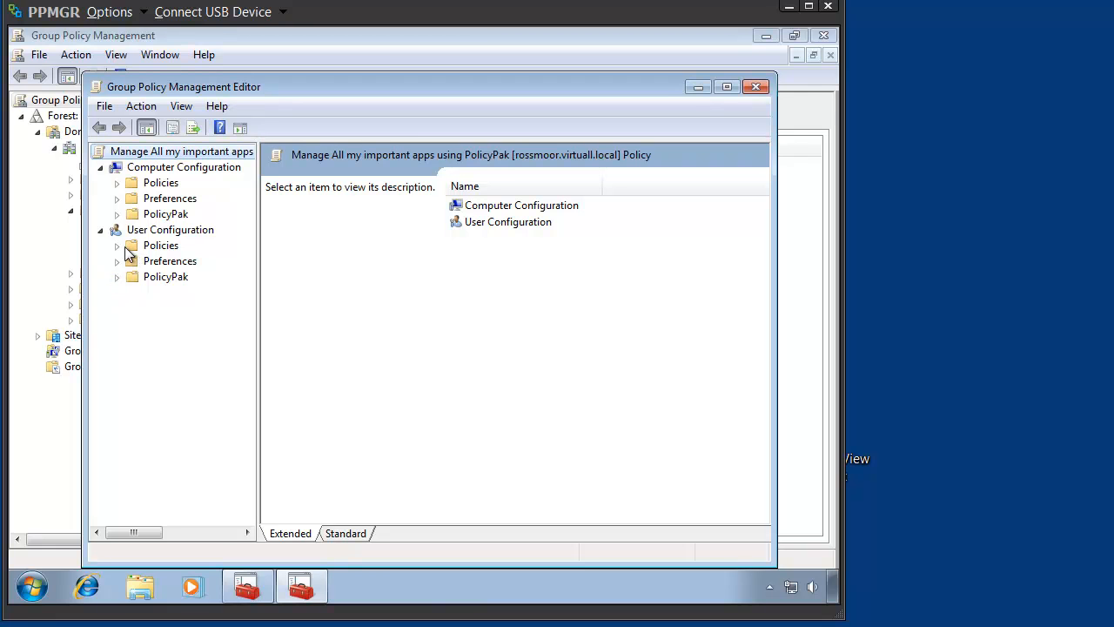
pyautogui.click(116, 276)
pyautogui.click(189, 298)
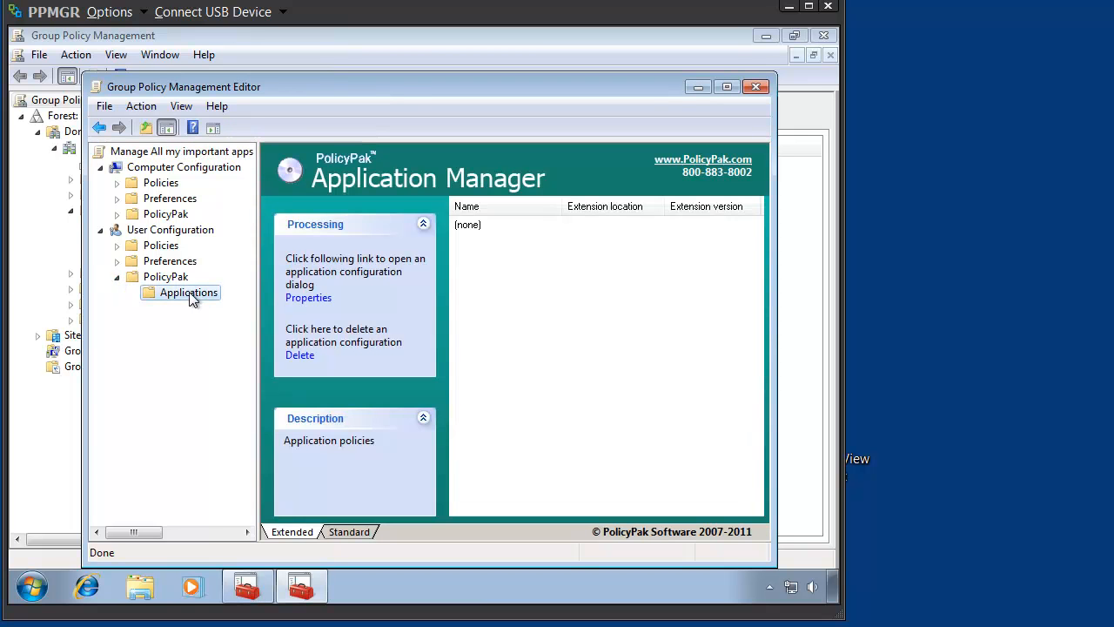
# - Add a PolicyPak for Adobe Reader X configuration to Applications and open its settings
pyautogui.rightClick(193, 300)
pyautogui.moveTo(230, 304)
pyautogui.moveTo(340, 304)
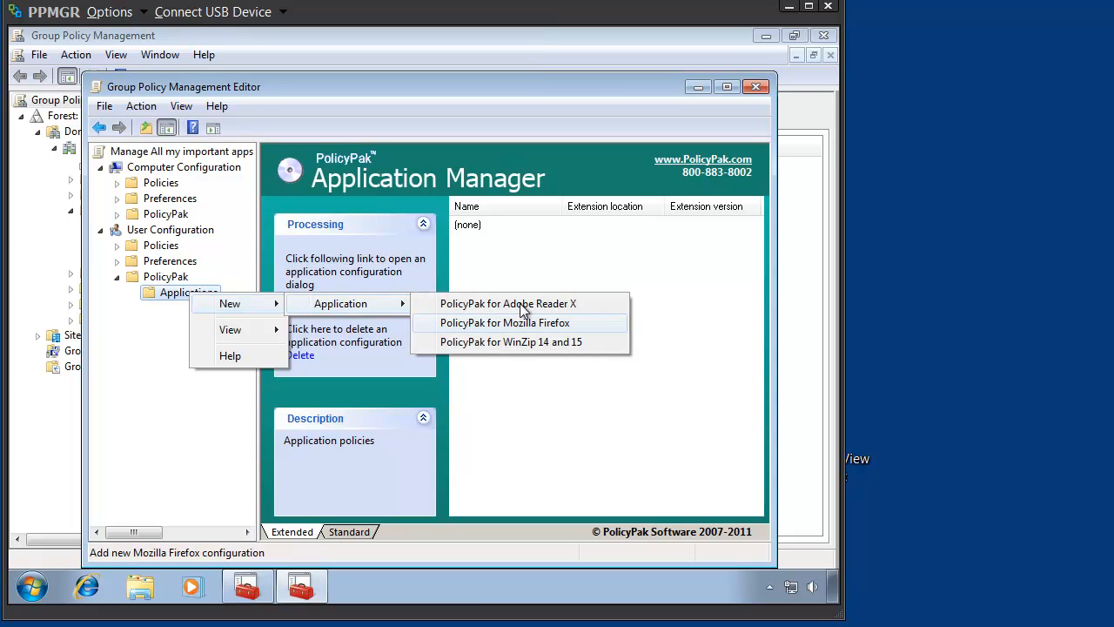
pyautogui.click(573, 310)
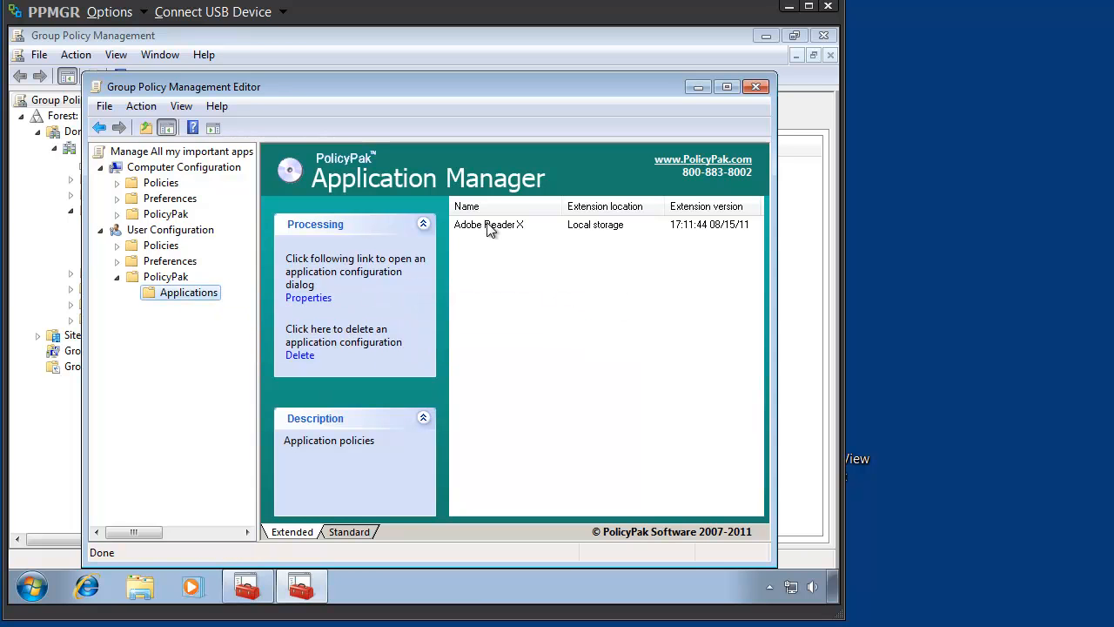
pyautogui.click(489, 226)
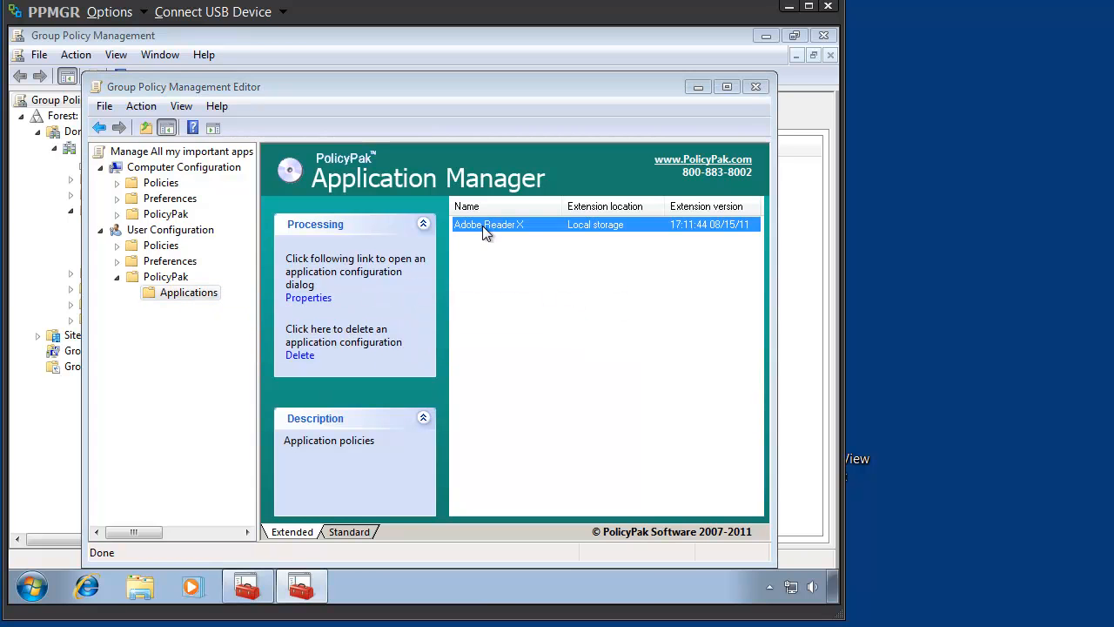
pyautogui.doubleClick(483, 226)
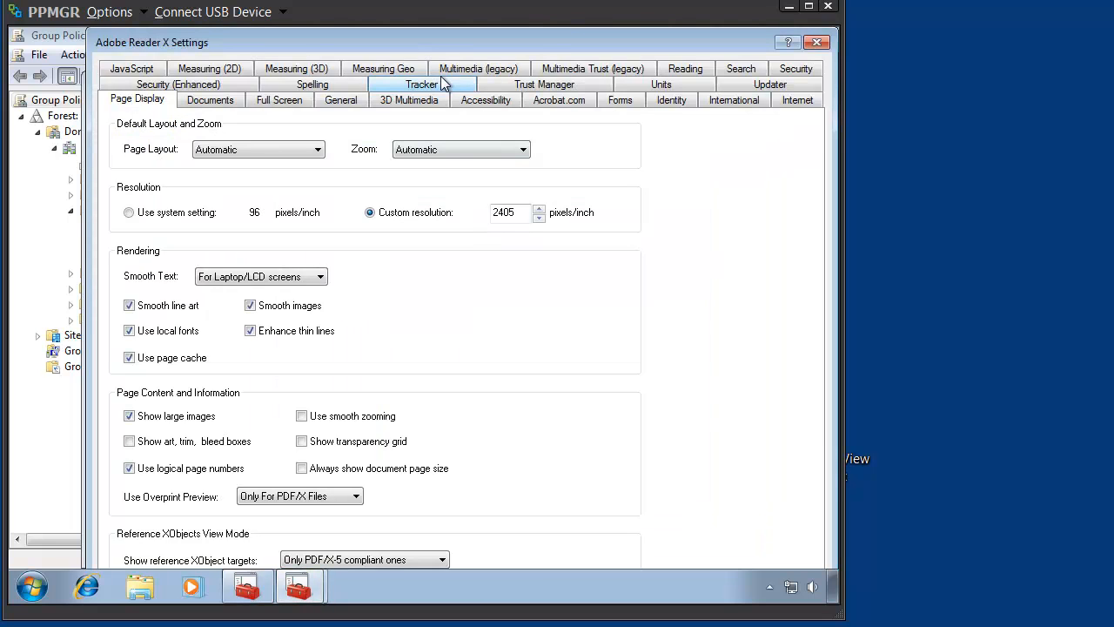
# - Turn off Enable Acrobat JavaScript in the JavaScript settings and disable the corresponding control in the target application
pyautogui.click(133, 70)
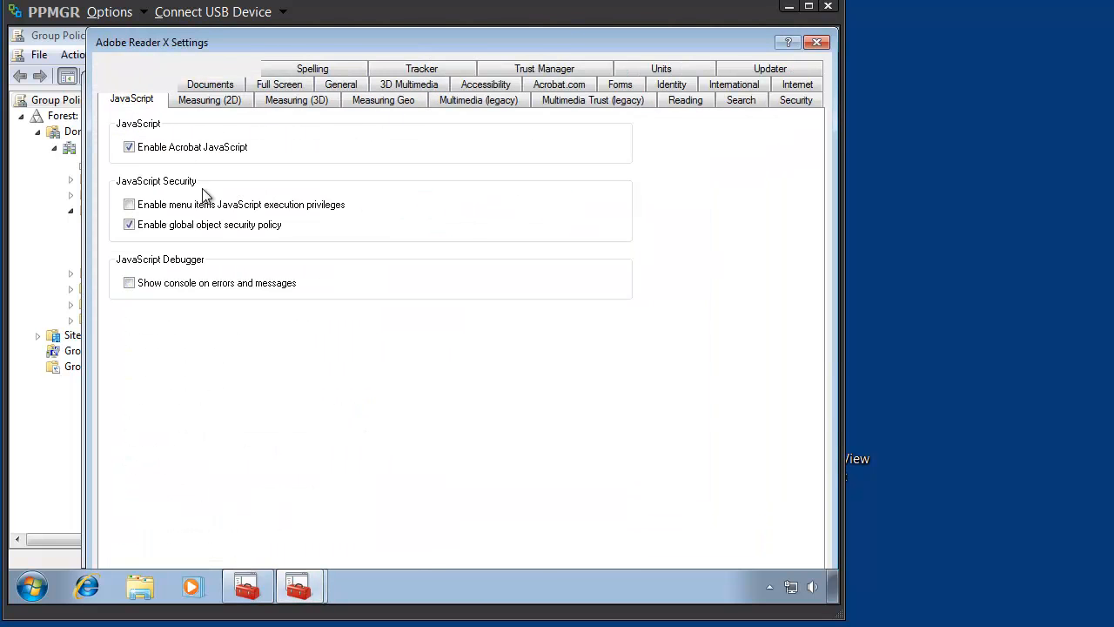
pyautogui.click(155, 153)
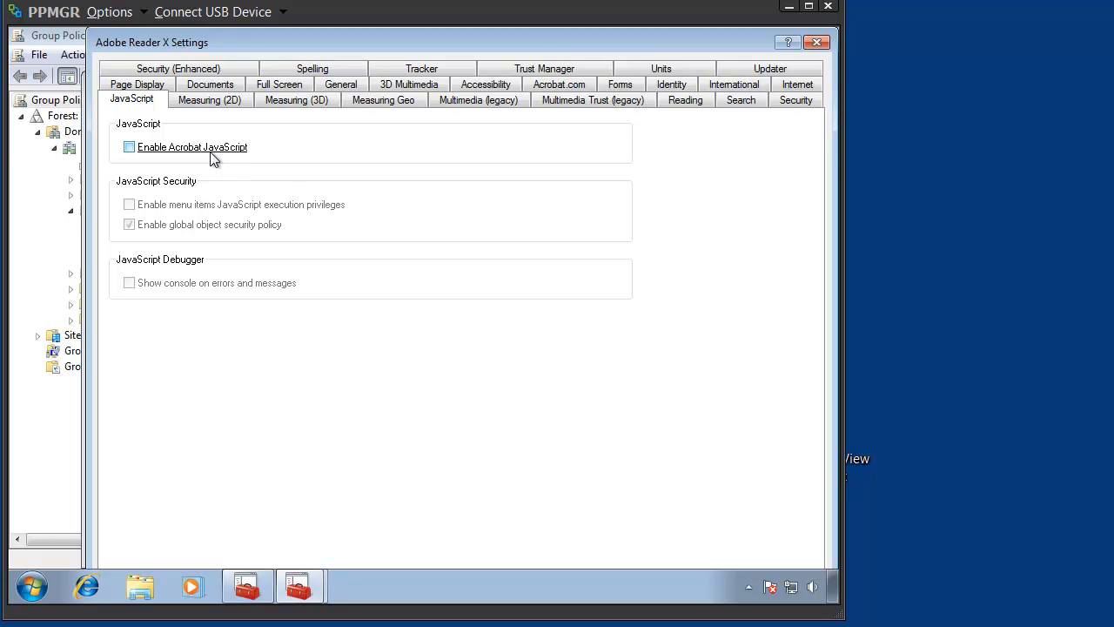
pyautogui.rightClick(213, 158)
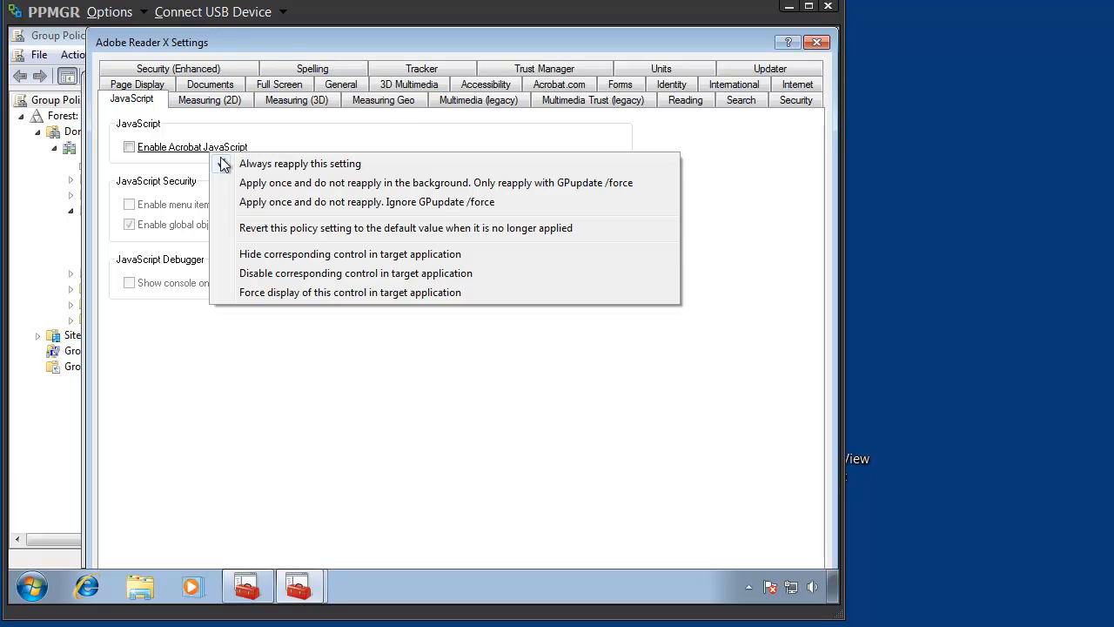
pyautogui.click(462, 276)
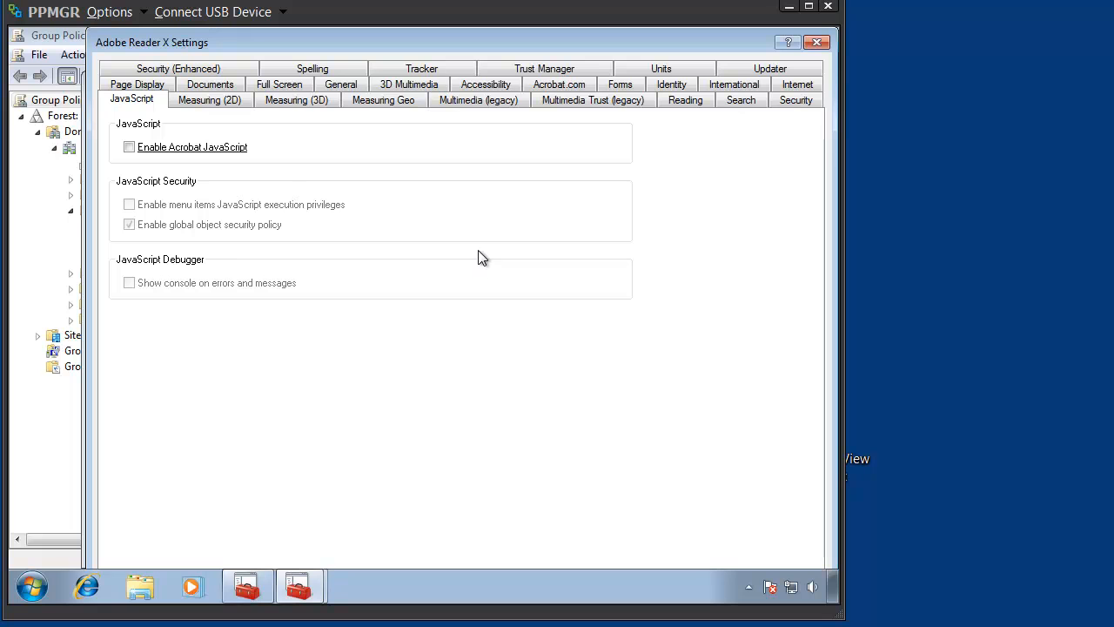
# - Deliver Enable Enhanced Security as checked by toggling it off and on, and disable the corresponding control in the target application
pyautogui.click(213, 69)
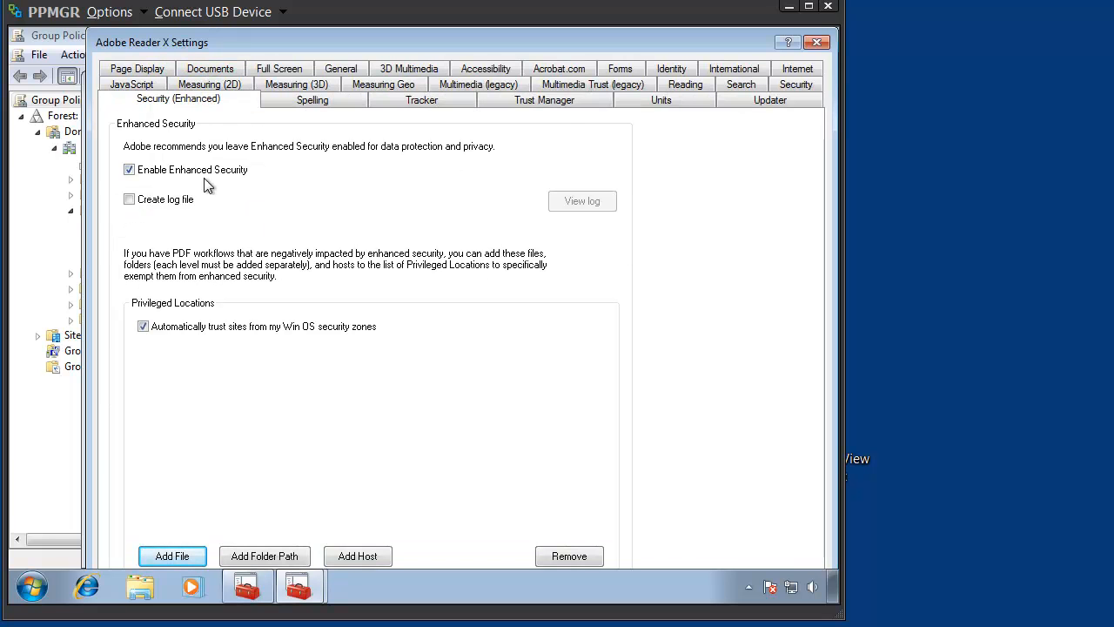
pyautogui.click(134, 172)
pyautogui.click(133, 170)
pyautogui.rightClick(181, 174)
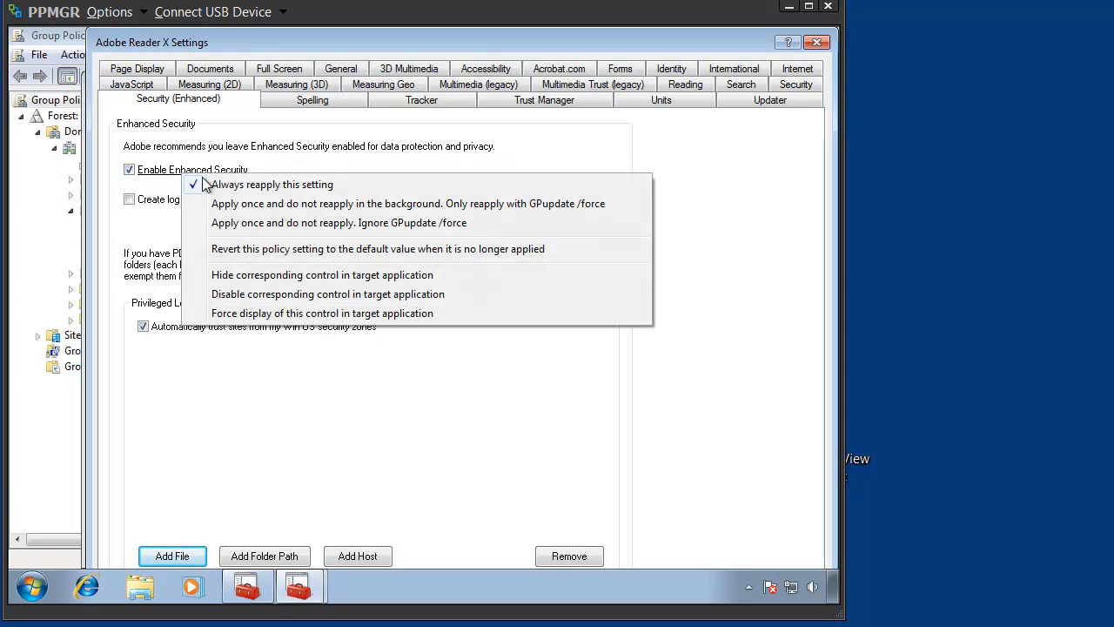
pyautogui.click(414, 300)
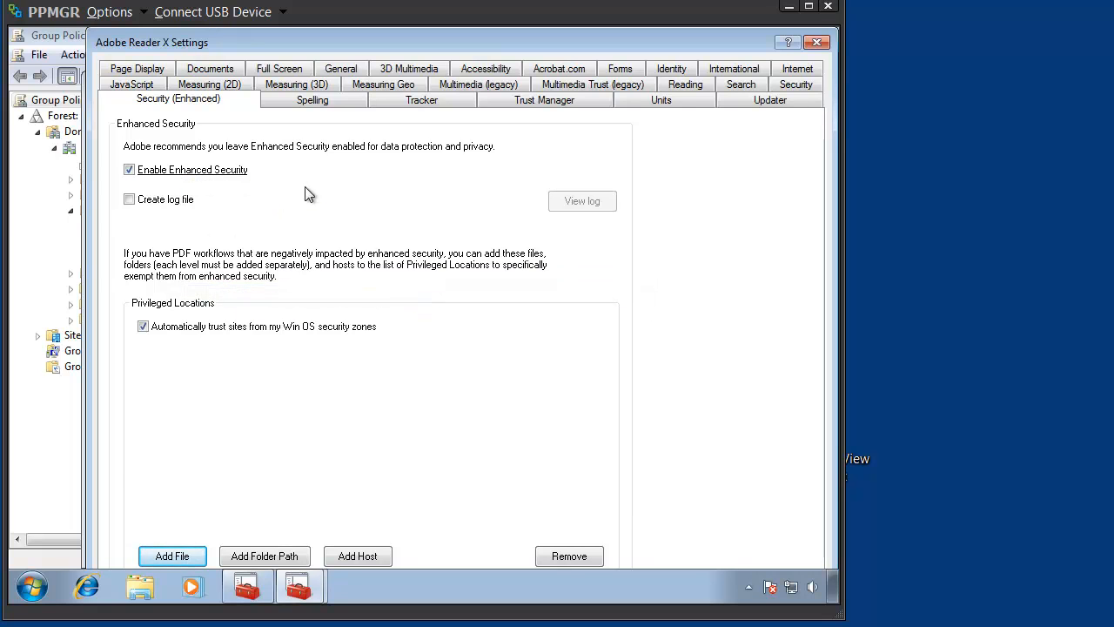
# - Set the Updater option to "Do not download or install updates automatically" and save the Adobe Reader X settings
pyautogui.click(770, 101)
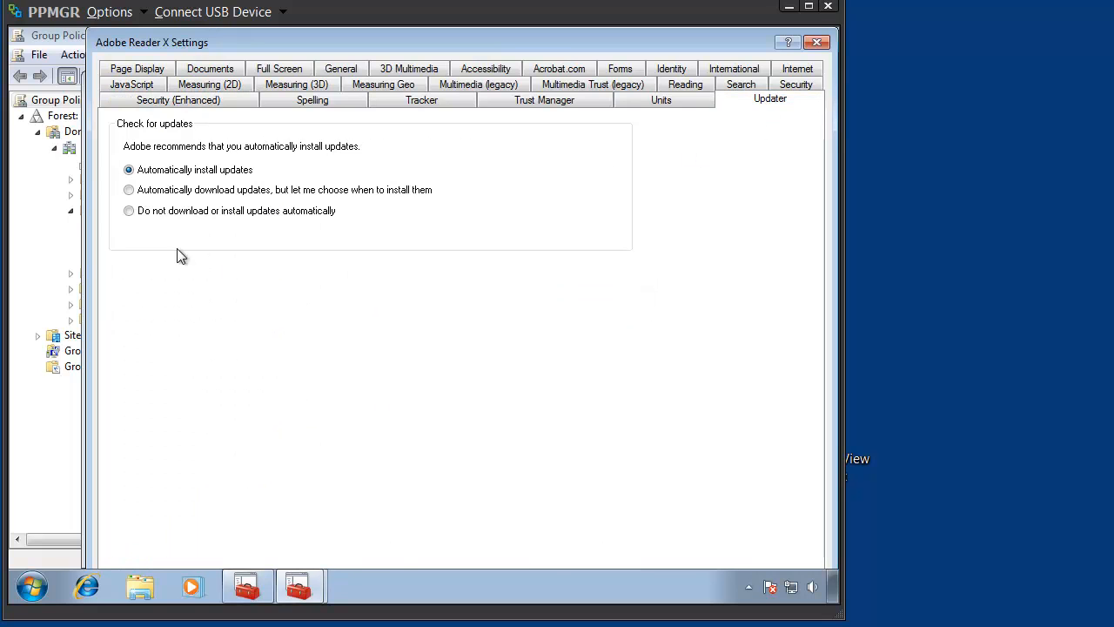
pyautogui.click(147, 214)
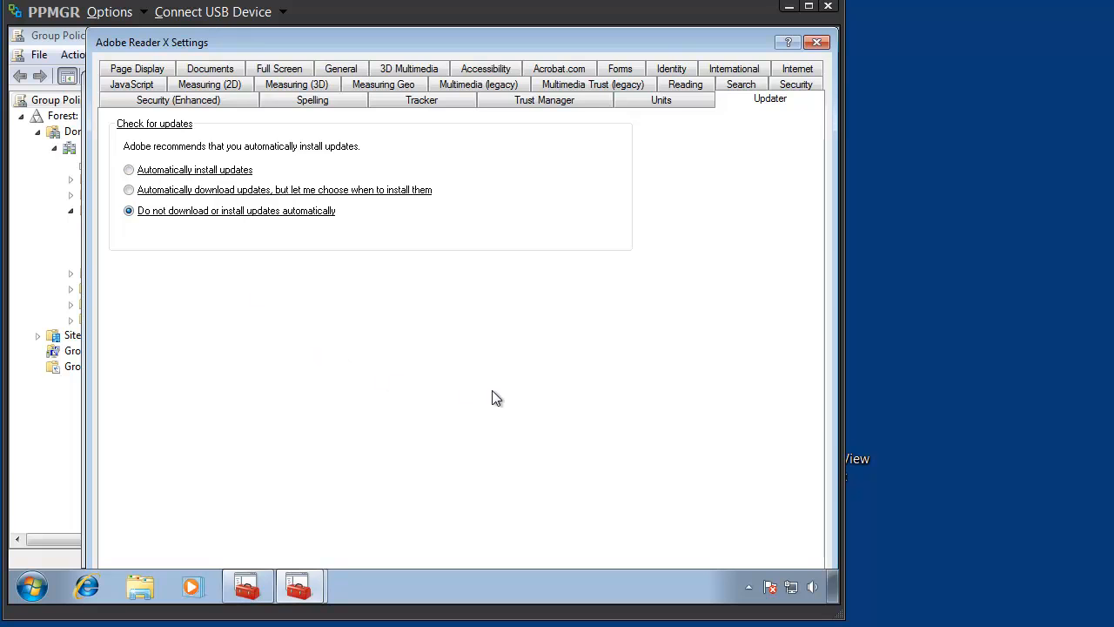
pyautogui.press('Return')
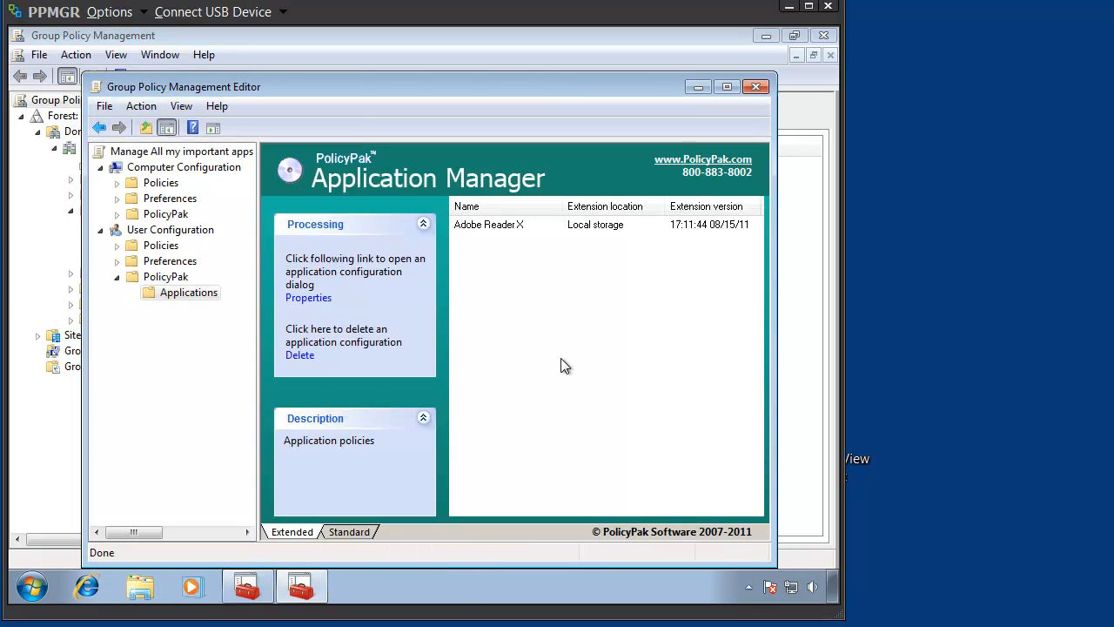
# - Move the PPMGR window aside, connect to the Computer1 desktop through VMware View Client, and place its window beside PPMGR
pyautogui.moveTo(748, 11); pyautogui.dragTo(144, 48)
pyautogui.click(831, 430)
pyautogui.doubleClick(831, 429)
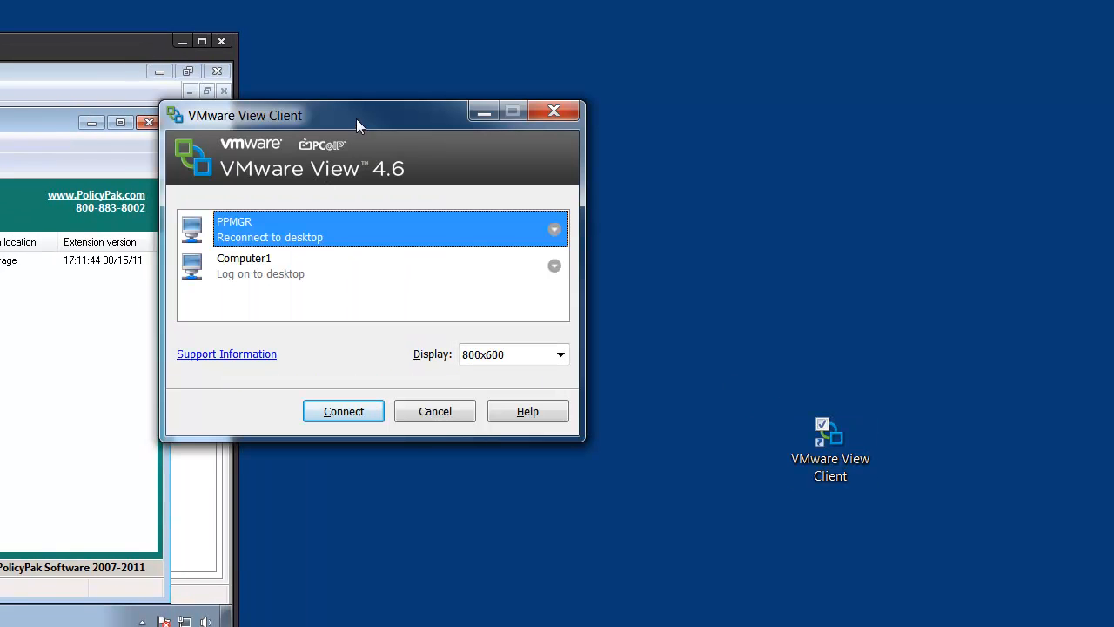
pyautogui.doubleClick(272, 269)
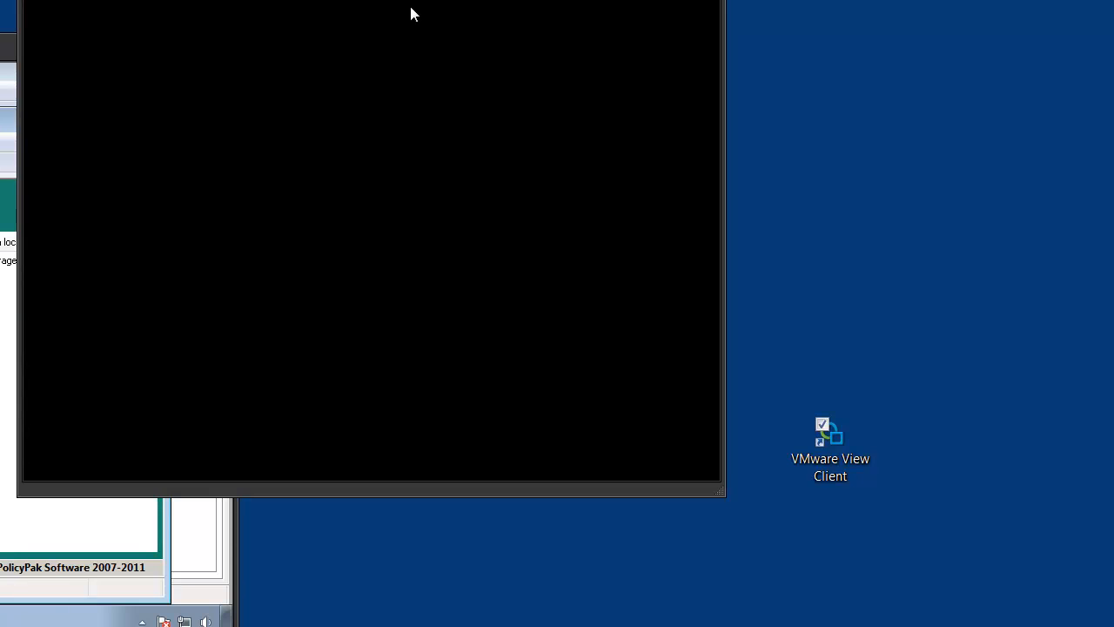
pyautogui.moveTo(412, 14); pyautogui.dragTo(677, 35)
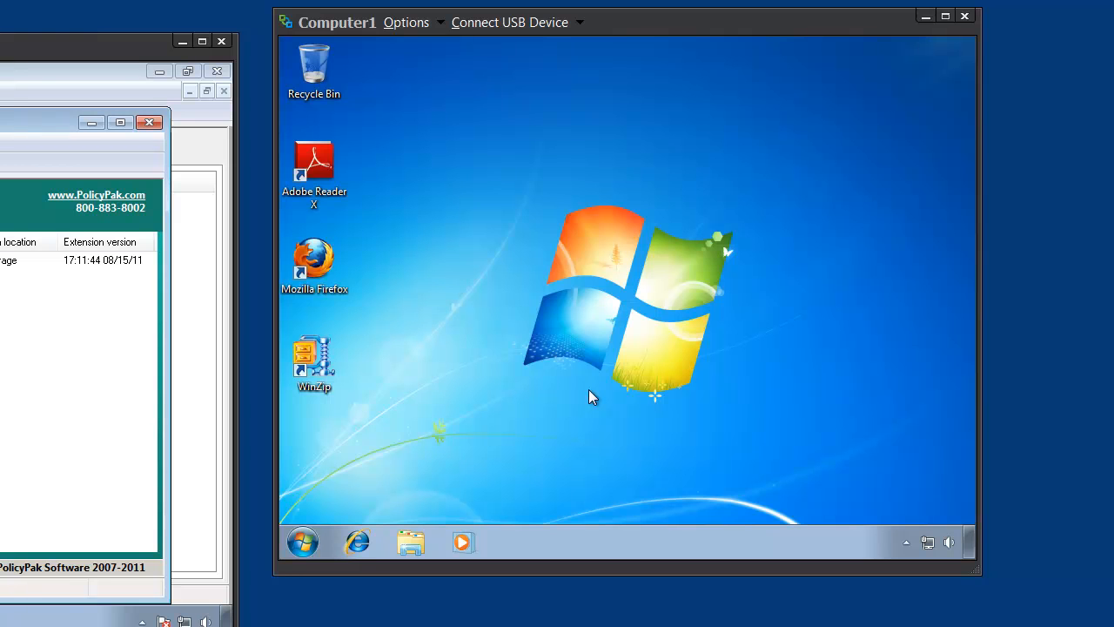
# - Start Adobe Reader X on Computer1 and check the JavaScript and Security (Enhanced) categories in its preferences
pyautogui.doubleClick(314, 165)
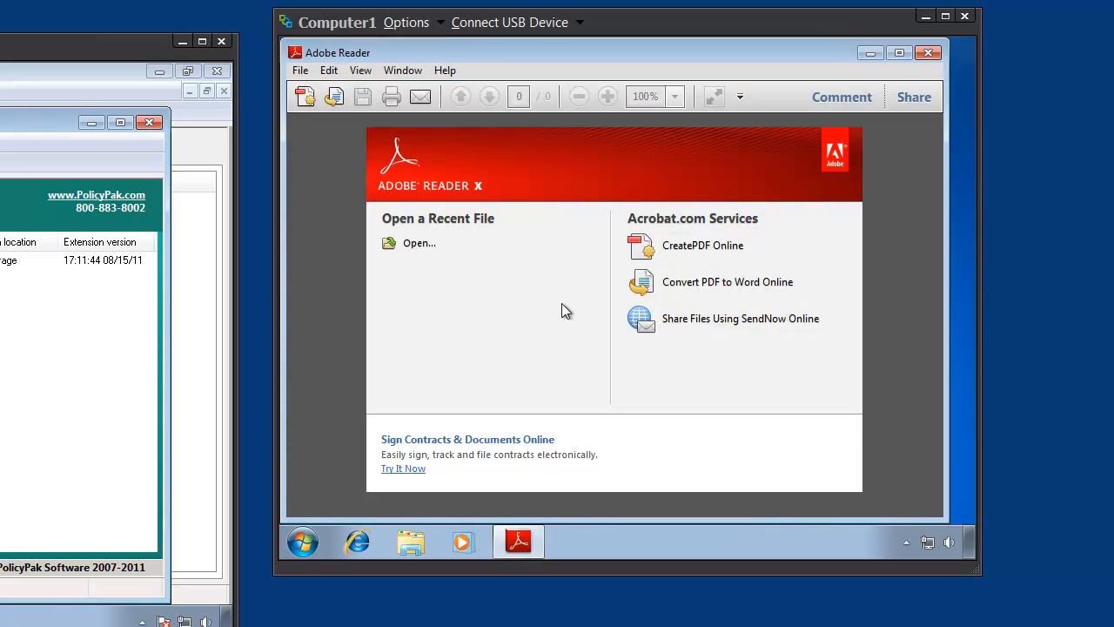
pyautogui.click(329, 71)
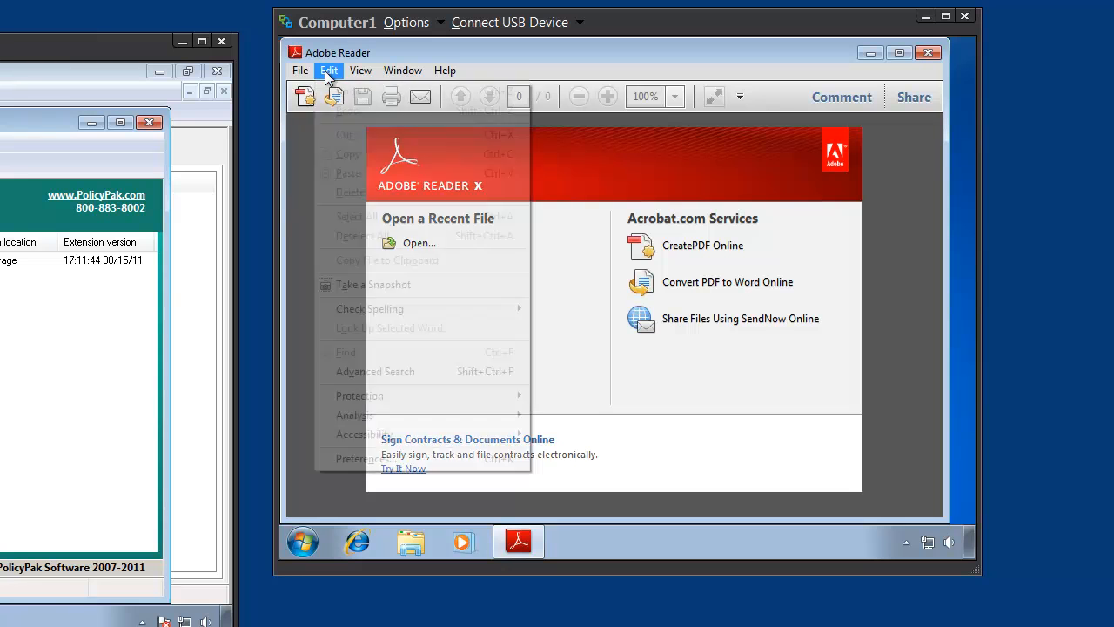
pyautogui.click(385, 461)
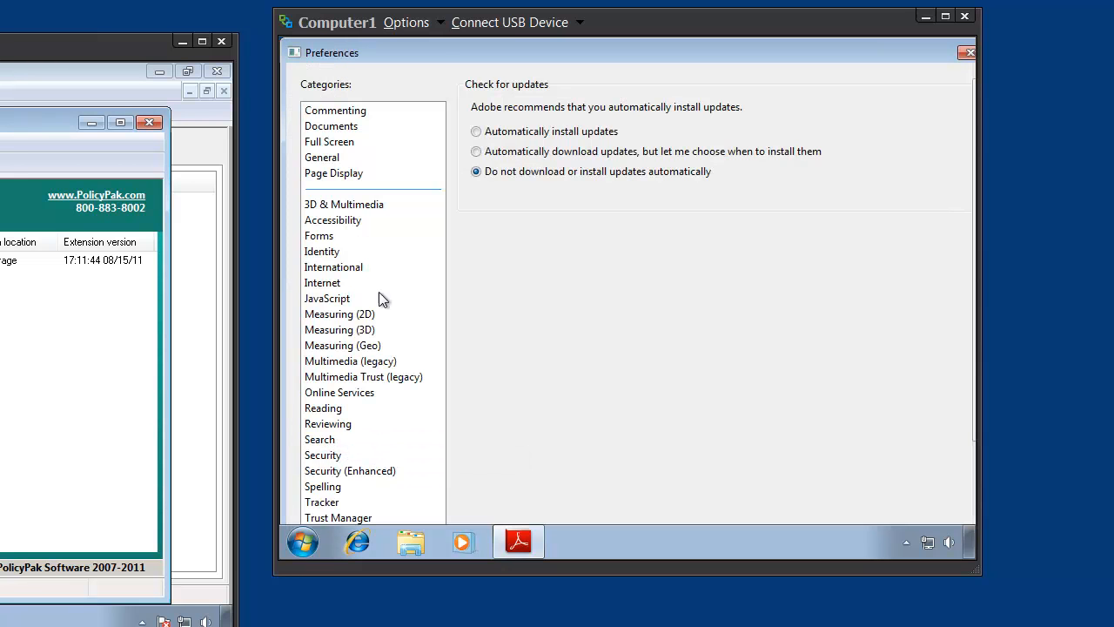
pyautogui.click(338, 300)
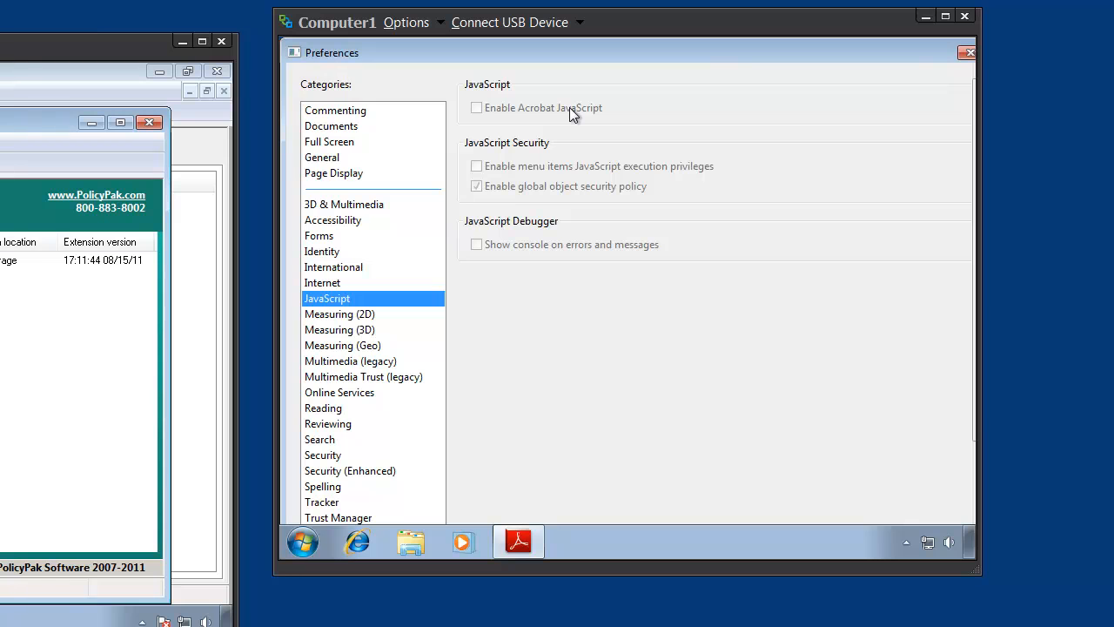
pyautogui.click(363, 471)
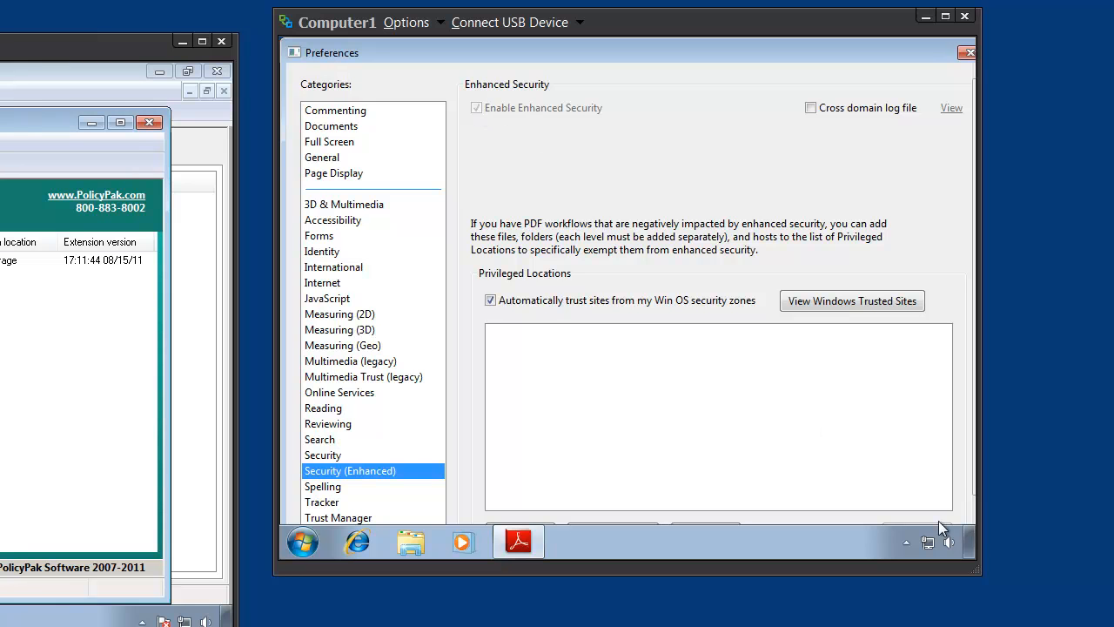
# - Enlarge the Computer1 window, check the Updater preferences in Adobe Reader, and close the preferences
pyautogui.moveTo(979, 572); pyautogui.dragTo(1076, 619)
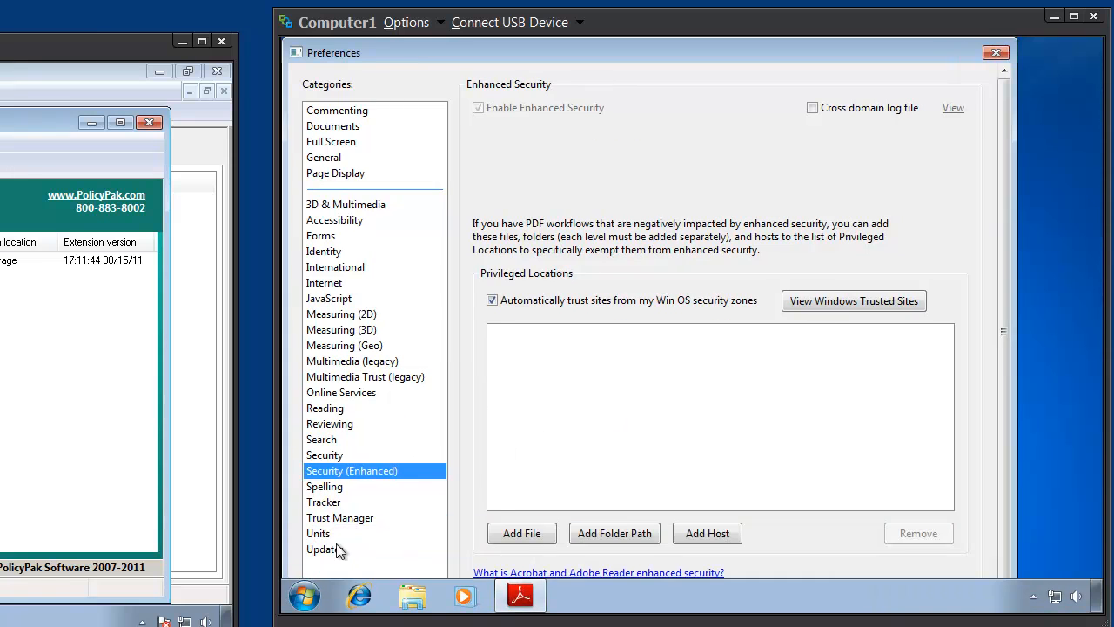
pyautogui.click(334, 550)
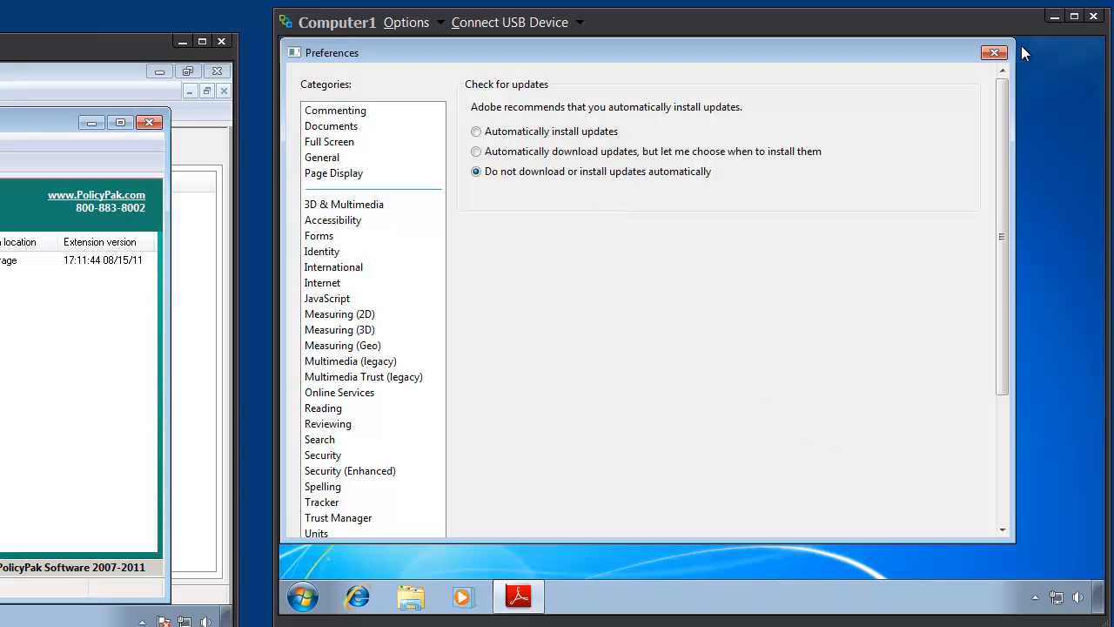
pyautogui.click(994, 52)
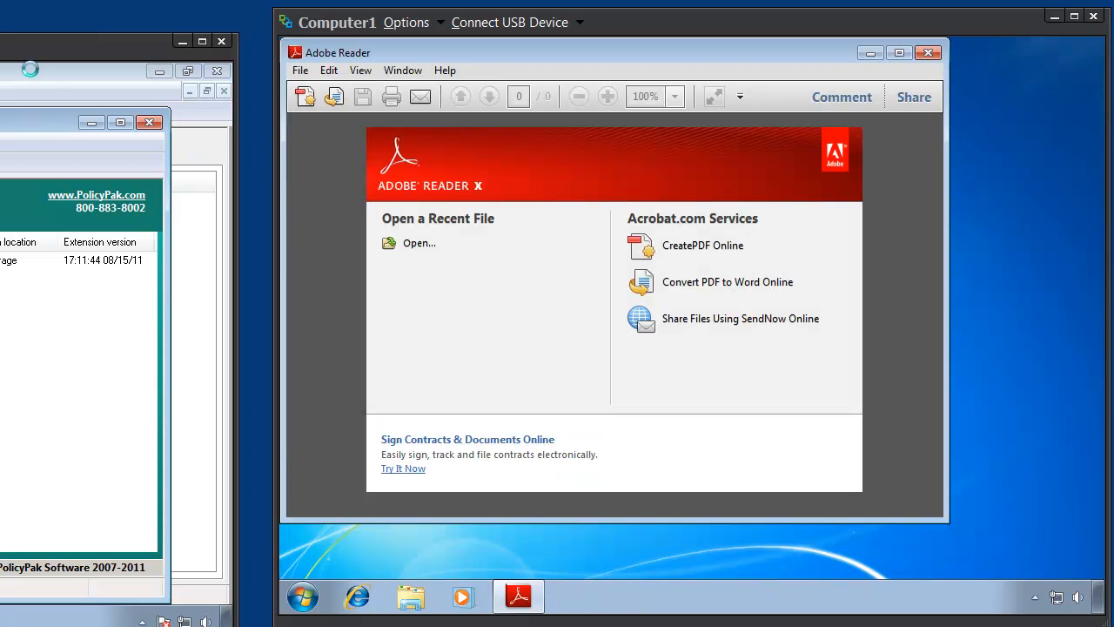
# - Switch back to PPMGR and add a PolicyPak for Mozilla Firefox configuration to the user-side PolicyPak applications
pyautogui.moveTo(14, 53); pyautogui.dragTo(666, 31)
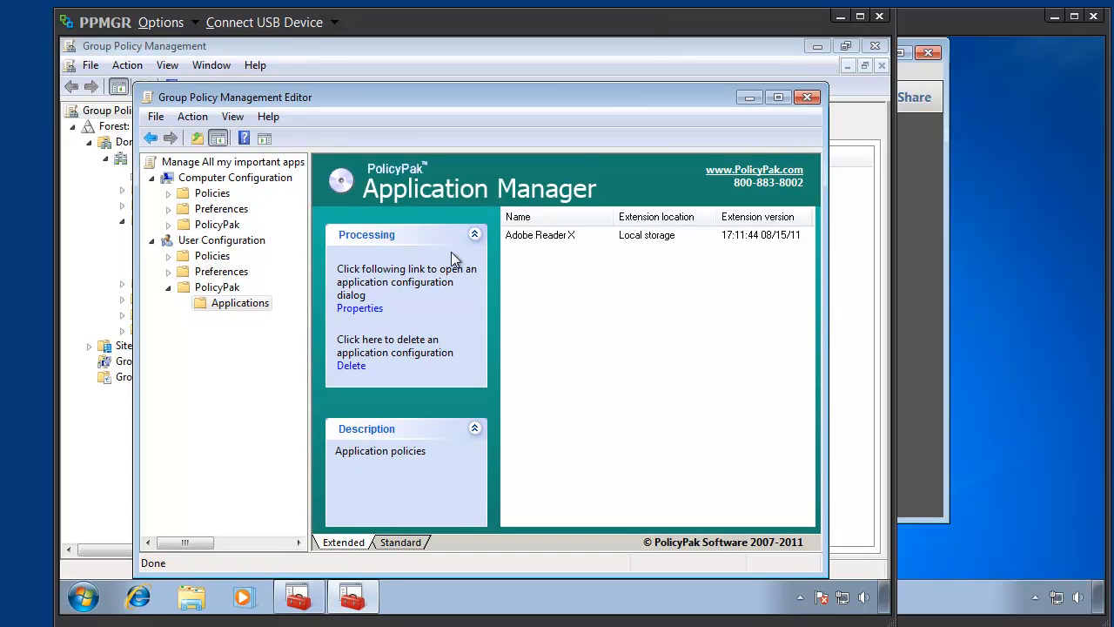
pyautogui.rightClick(244, 307)
pyautogui.moveTo(324, 322)
pyautogui.moveTo(383, 328)
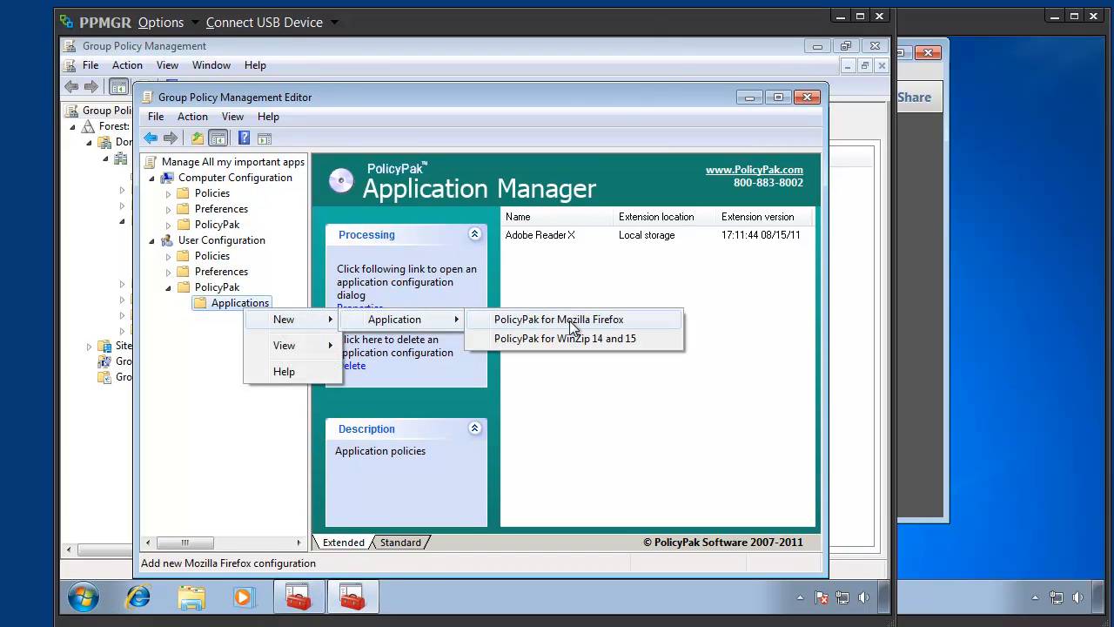
pyautogui.click(570, 320)
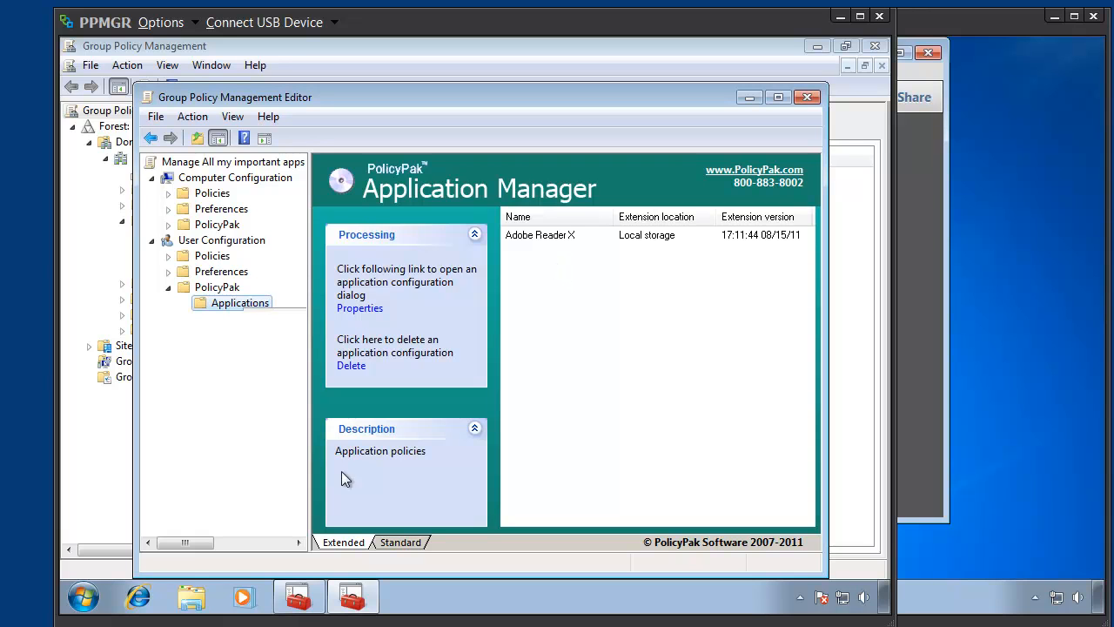
pyautogui.doubleClick(545, 249)
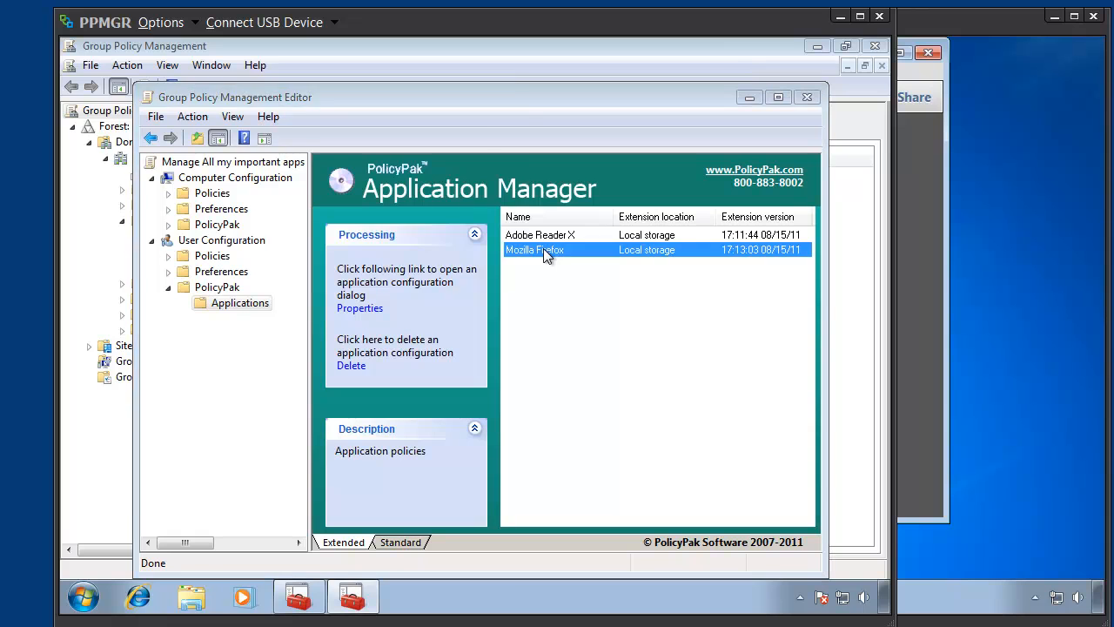
pyautogui.moveTo(286, 106); pyautogui.dragTo(363, 108)
pyautogui.moveTo(324, 210); pyautogui.dragTo(256, 217)
pyautogui.write('www.')
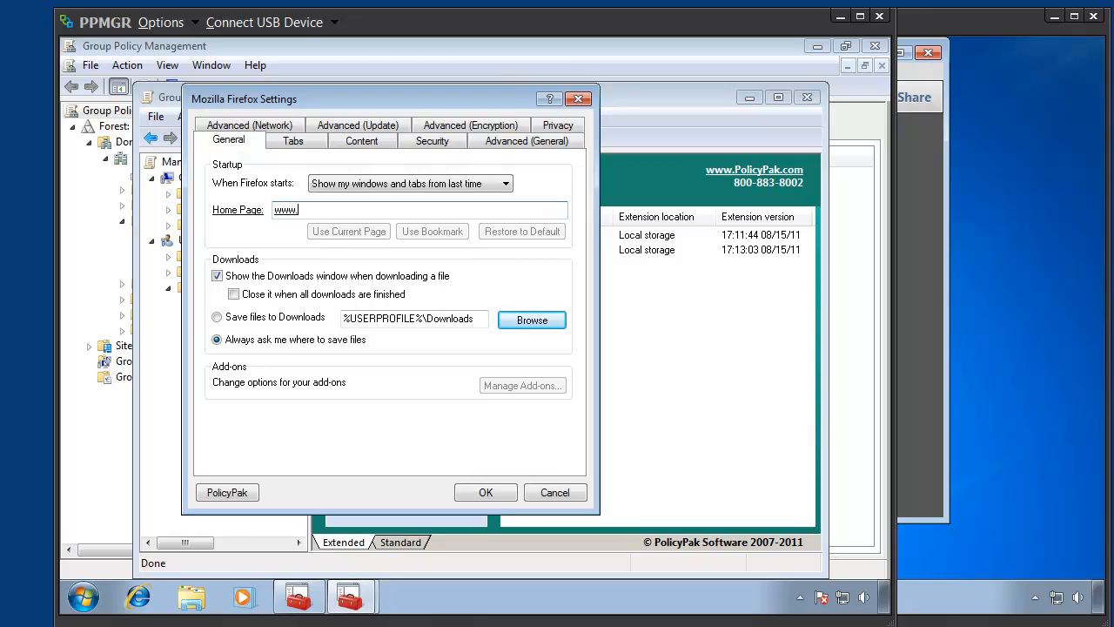
pyautogui.write('policypak.com')
pyautogui.click(420, 145)
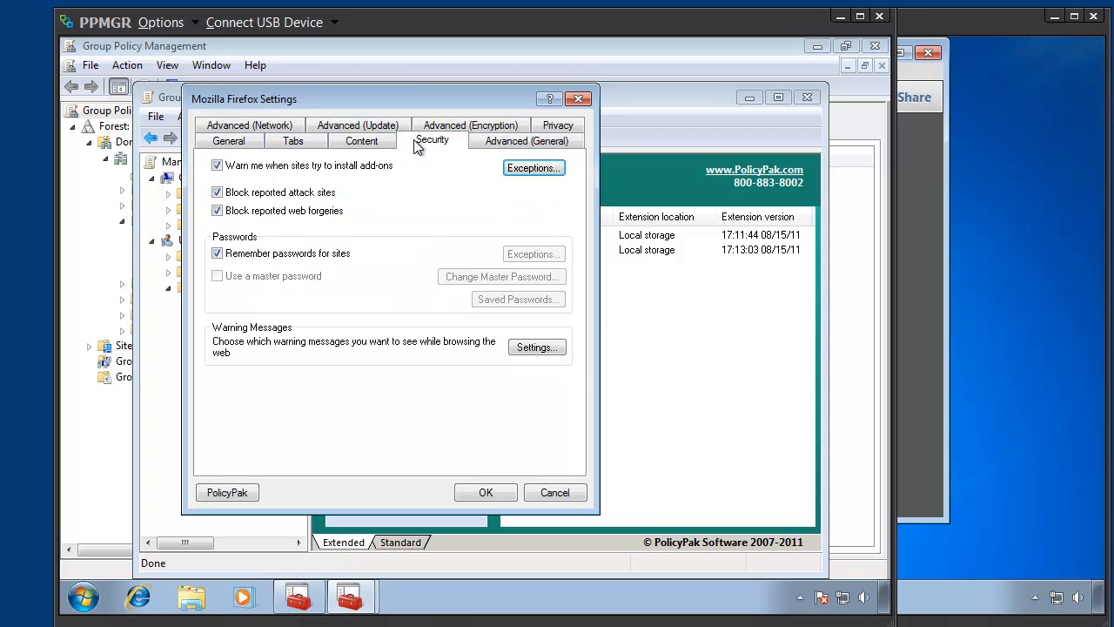
pyautogui.click(230, 144)
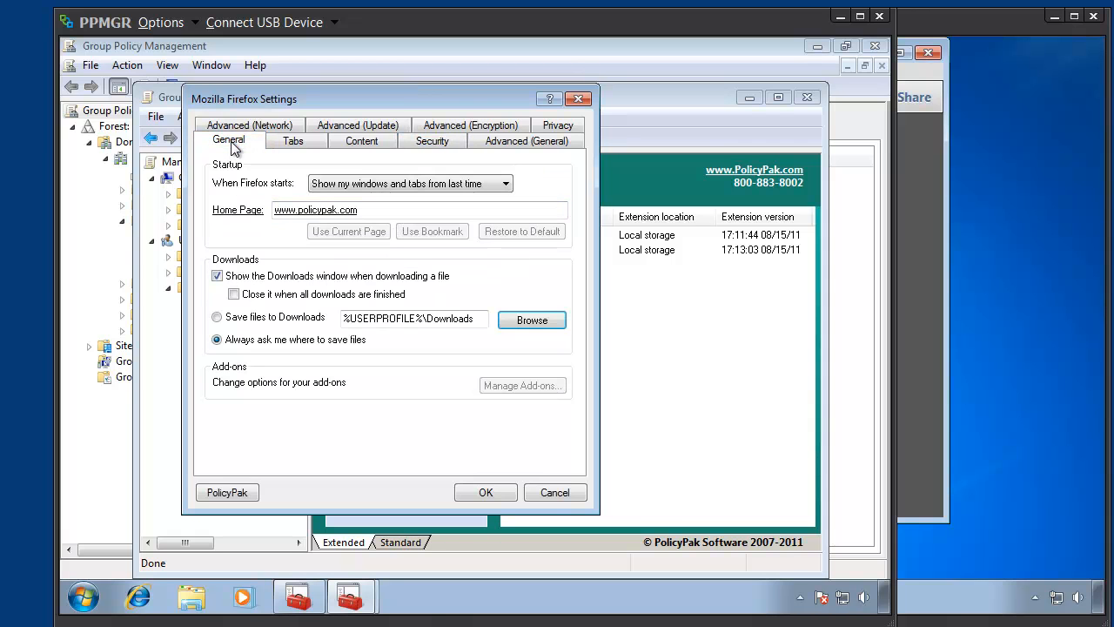
pyautogui.click(481, 493)
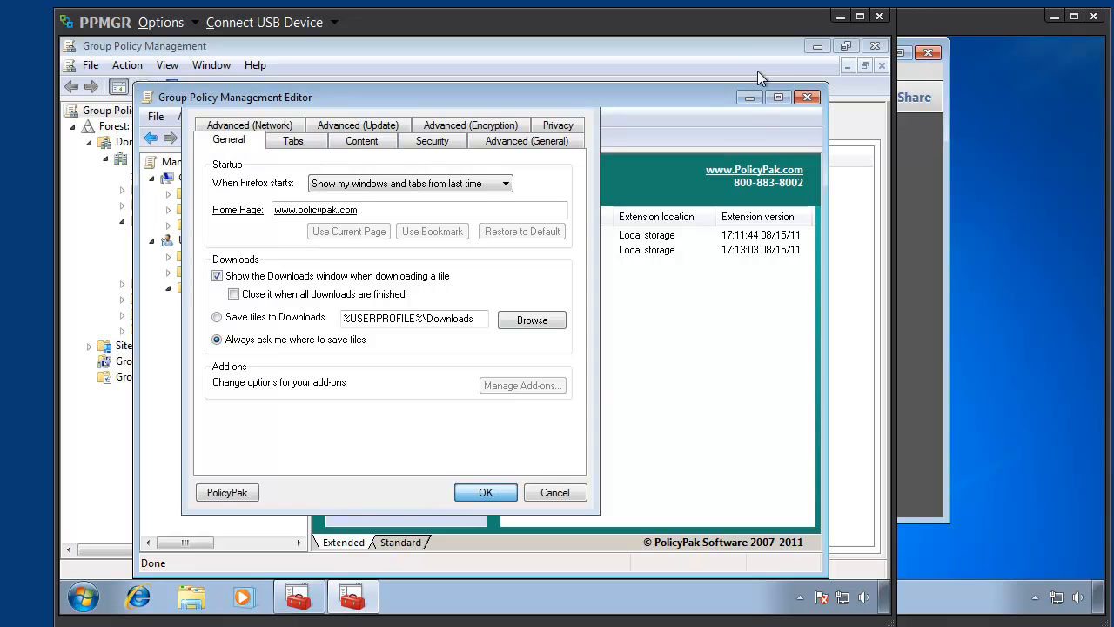
# - Return to Computer1, close Adobe Reader, and refresh Group Policy by running gpupdate in a command prompt
pyautogui.moveTo(493, 28); pyautogui.dragTo(0, 30)
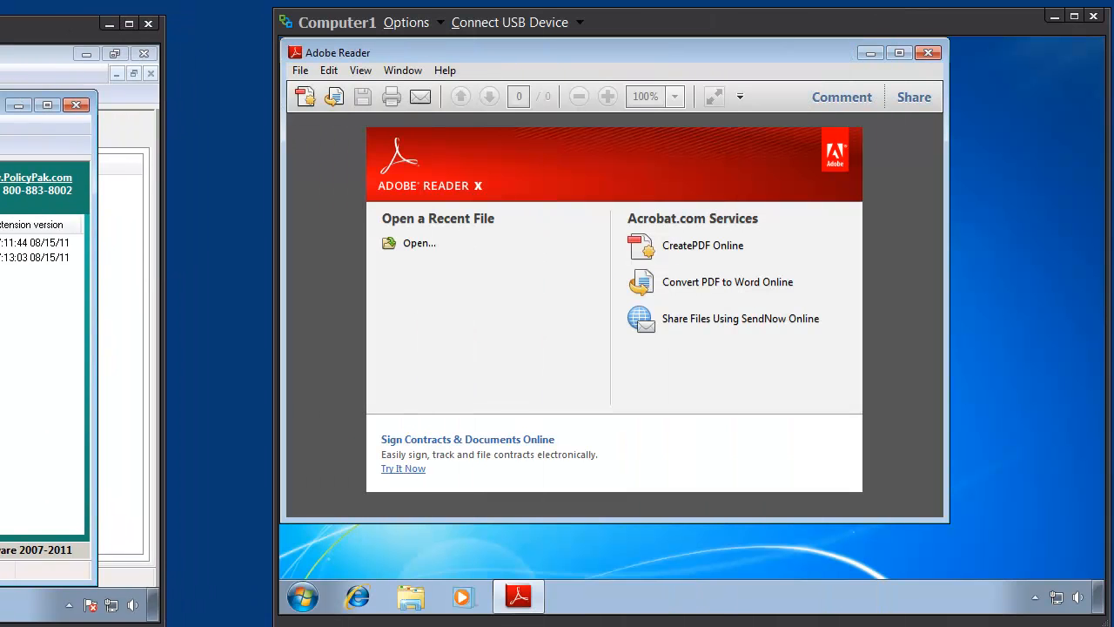
pyautogui.click(926, 53)
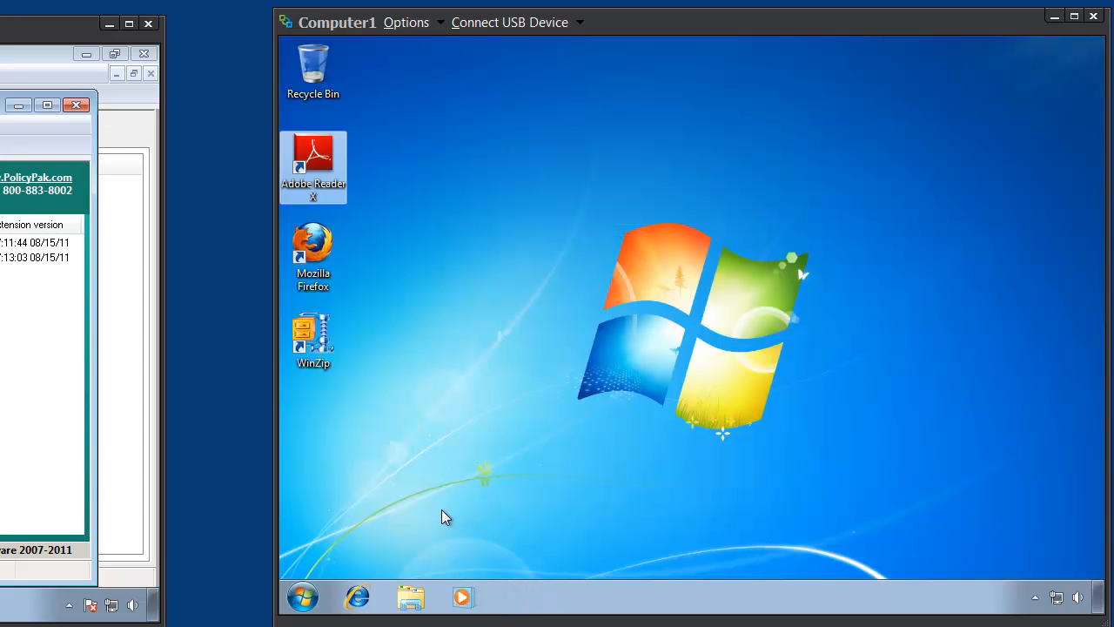
pyautogui.click(303, 597)
pyautogui.write('cmd')
pyautogui.press('Return')
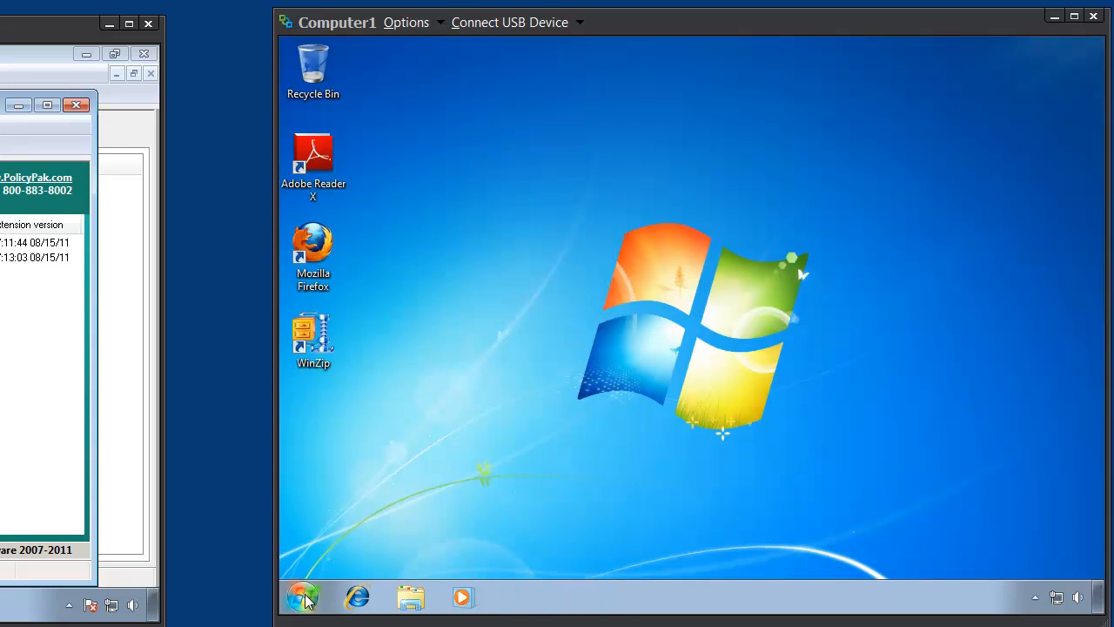
pyautogui.write('gpupdate')
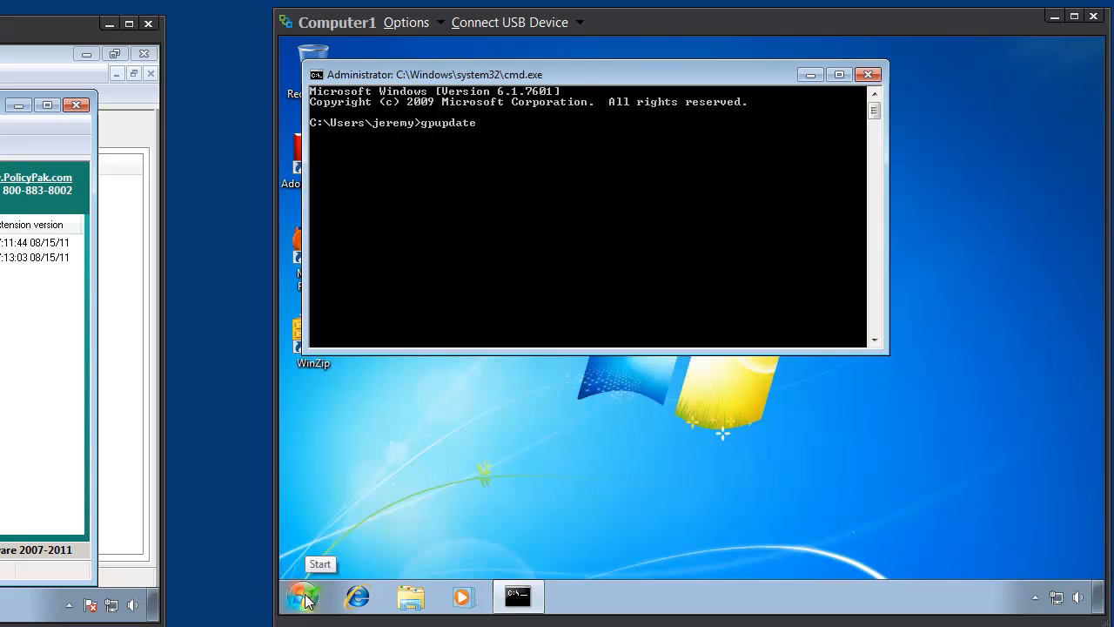
pyautogui.press('Return')
pyautogui.moveTo(626, 73); pyautogui.dragTo(682, 126)
pyautogui.moveTo(0, 38)
pyautogui.mouseDown()
pyautogui.moveTo(10, 34)
pyautogui.moveTo(1, 35)
pyautogui.mouseUp()
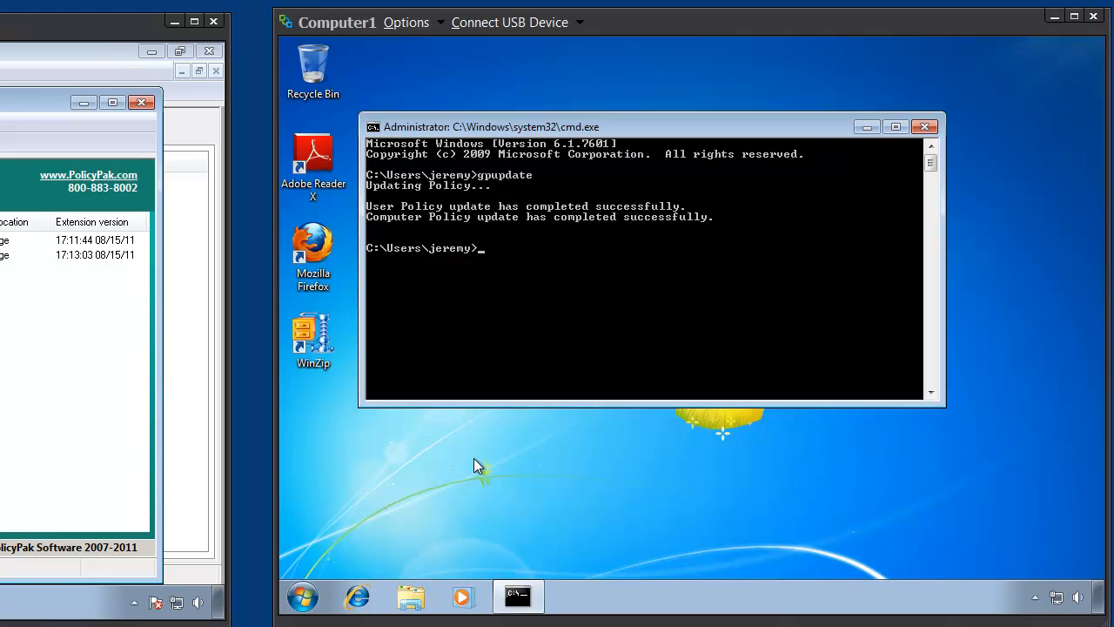
pyautogui.doubleClick(310, 249)
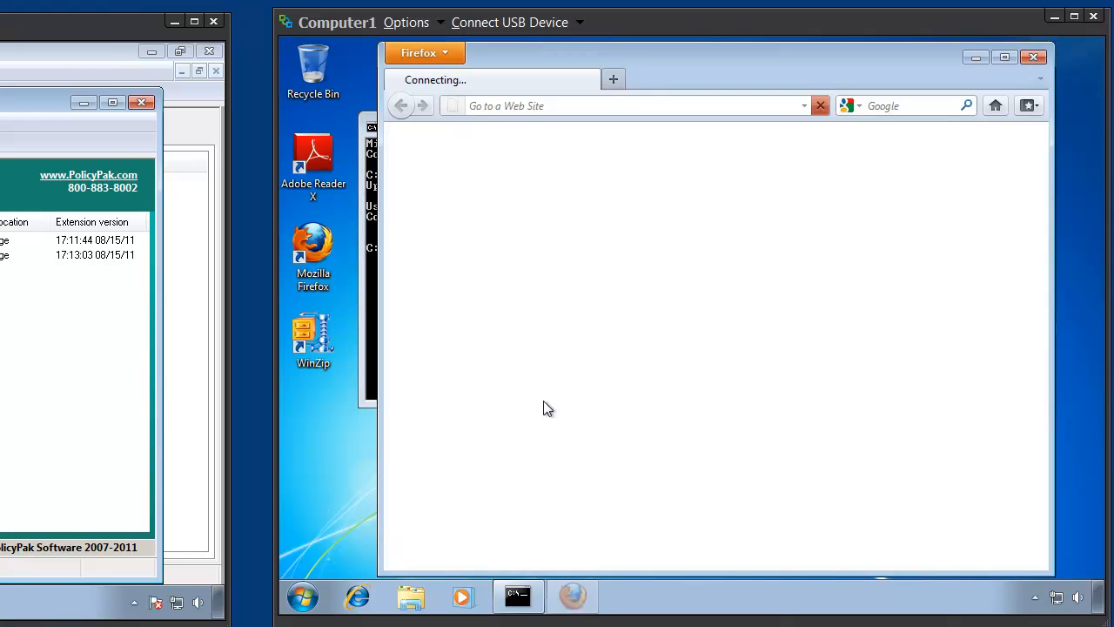
pyautogui.click(820, 106)
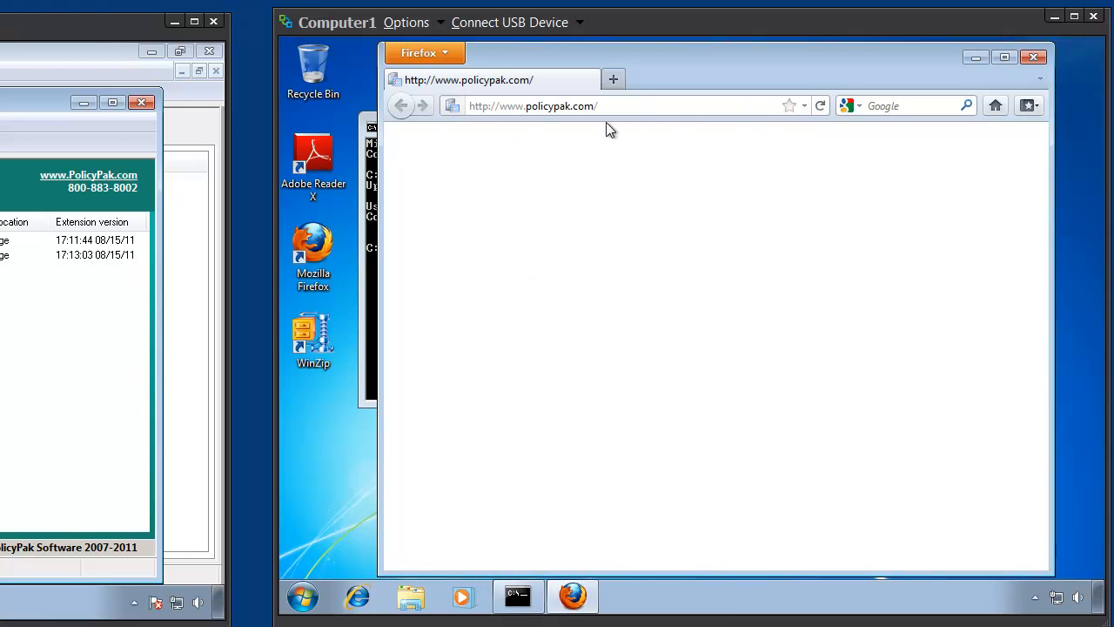
pyautogui.click(660, 105)
pyautogui.press('Return')
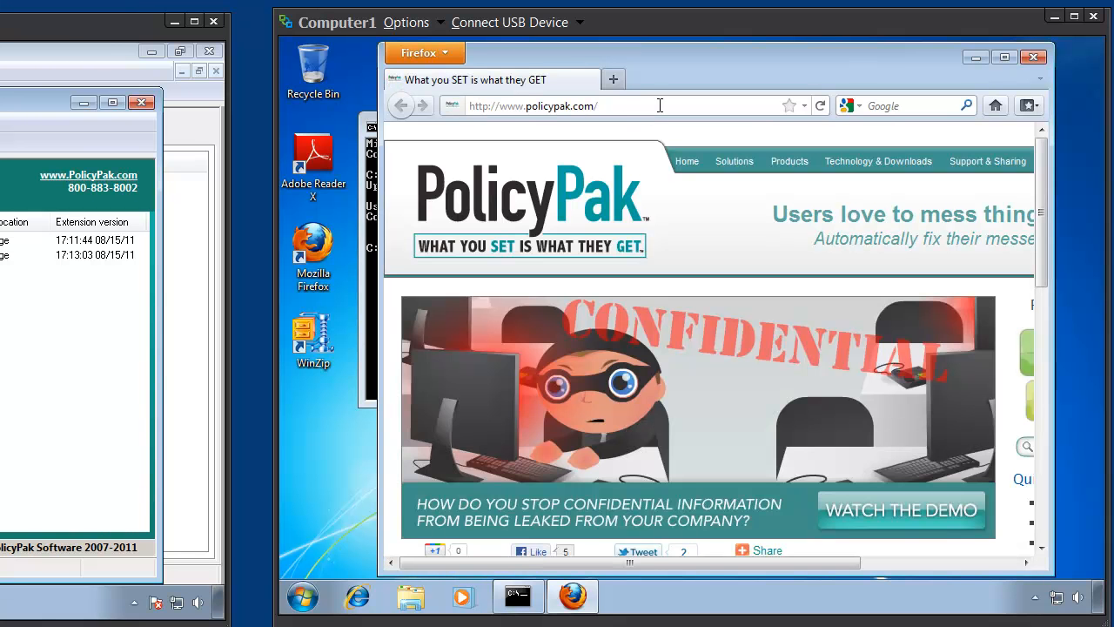
pyautogui.click(436, 54)
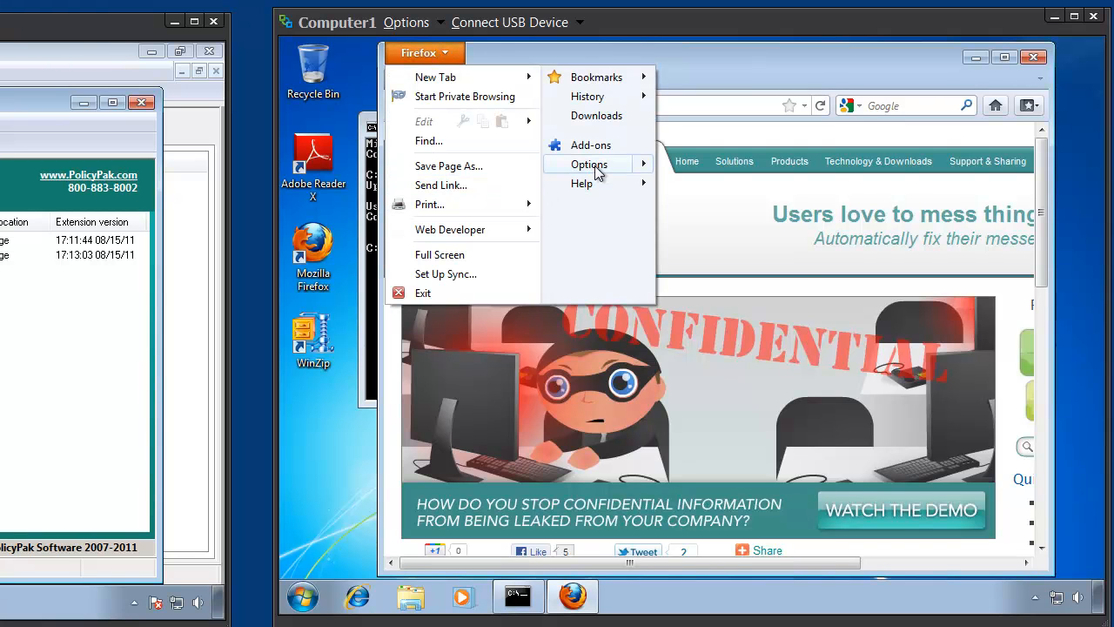
pyautogui.moveTo(598, 171)
pyautogui.click(704, 166)
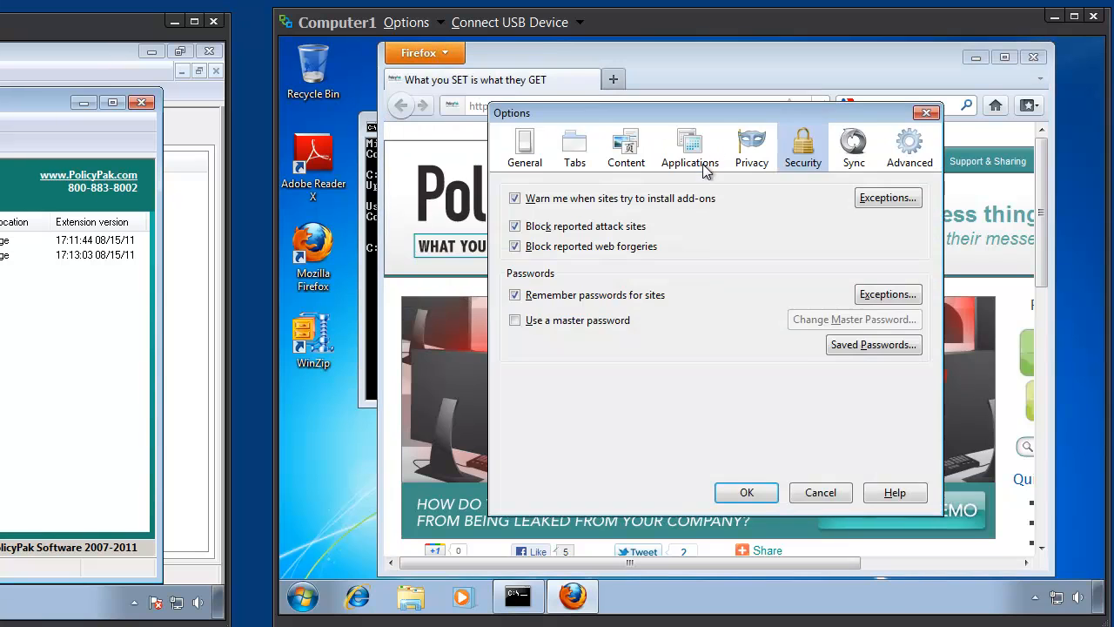
pyautogui.click(522, 153)
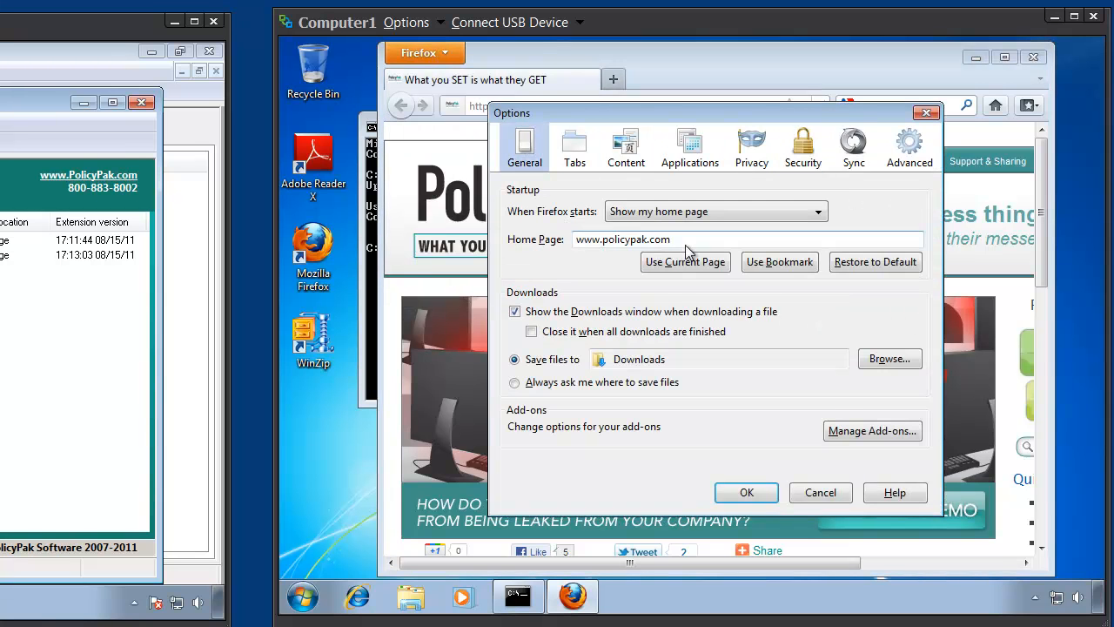
pyautogui.moveTo(675, 239); pyautogui.dragTo(602, 241)
pyautogui.write('GPanswers.com')
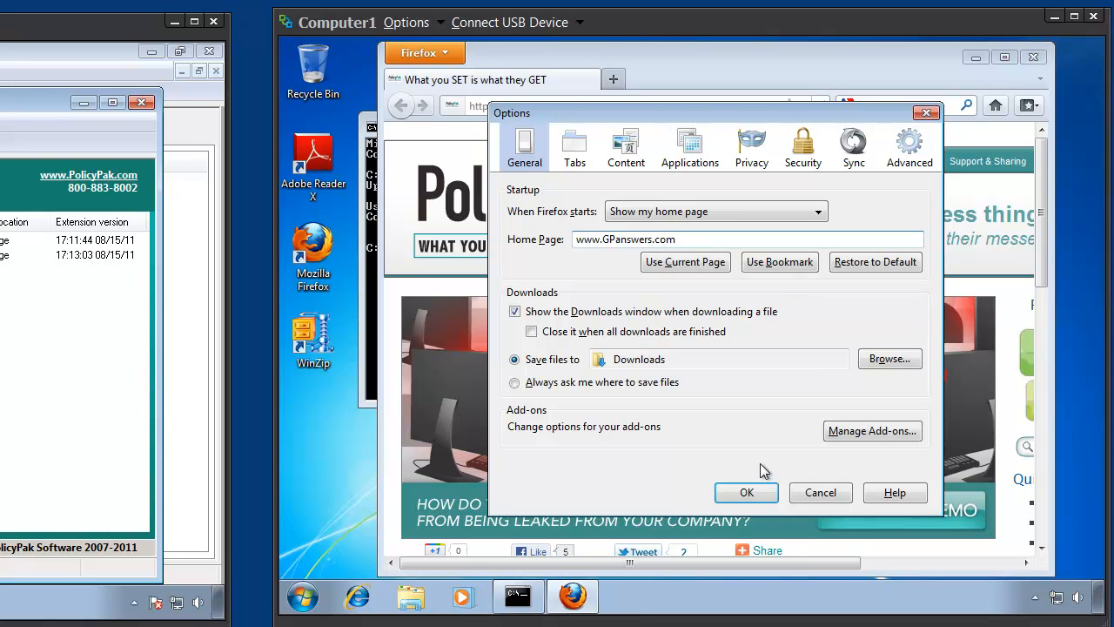
pyautogui.click(746, 492)
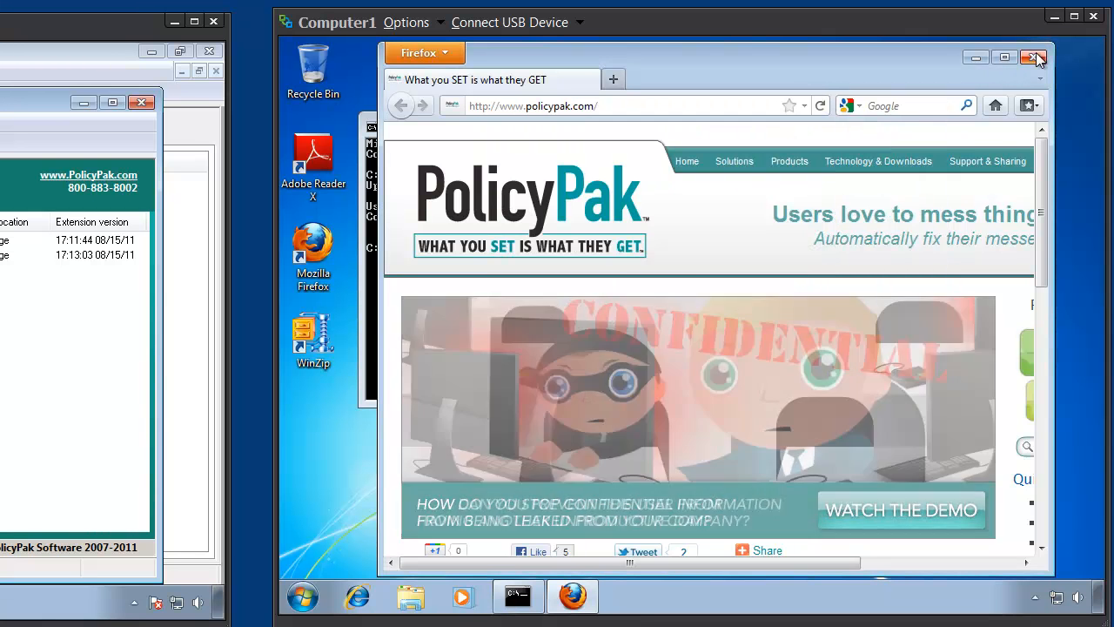
pyautogui.click(1034, 57)
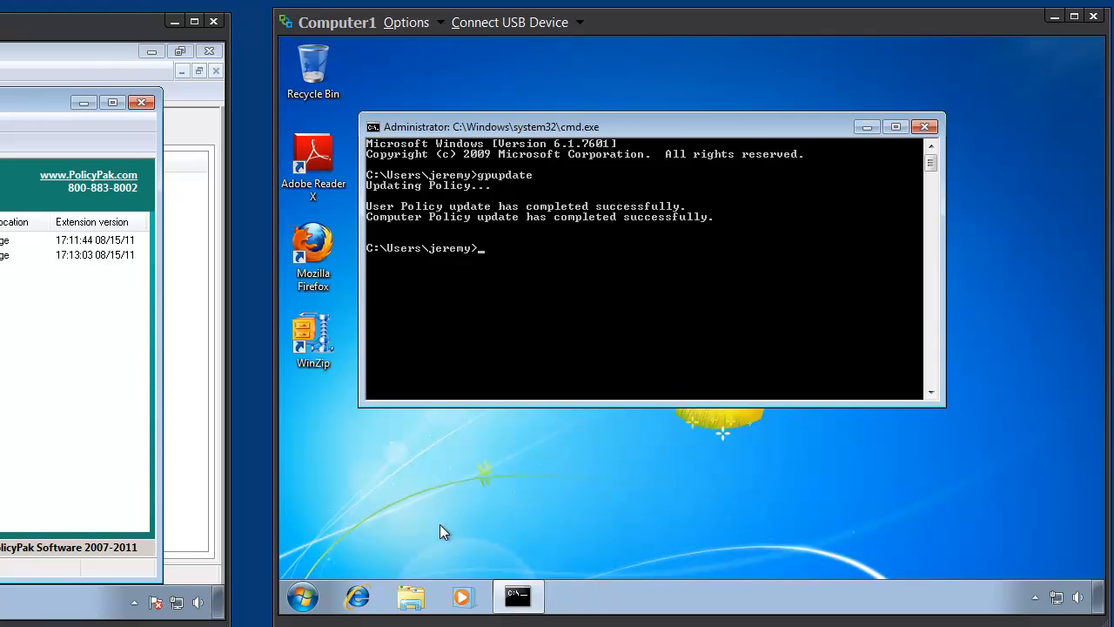
# - Start Firefox on Computer1 again to check which home page loads, and close it
pyautogui.click(524, 287)
pyautogui.doubleClick(300, 244)
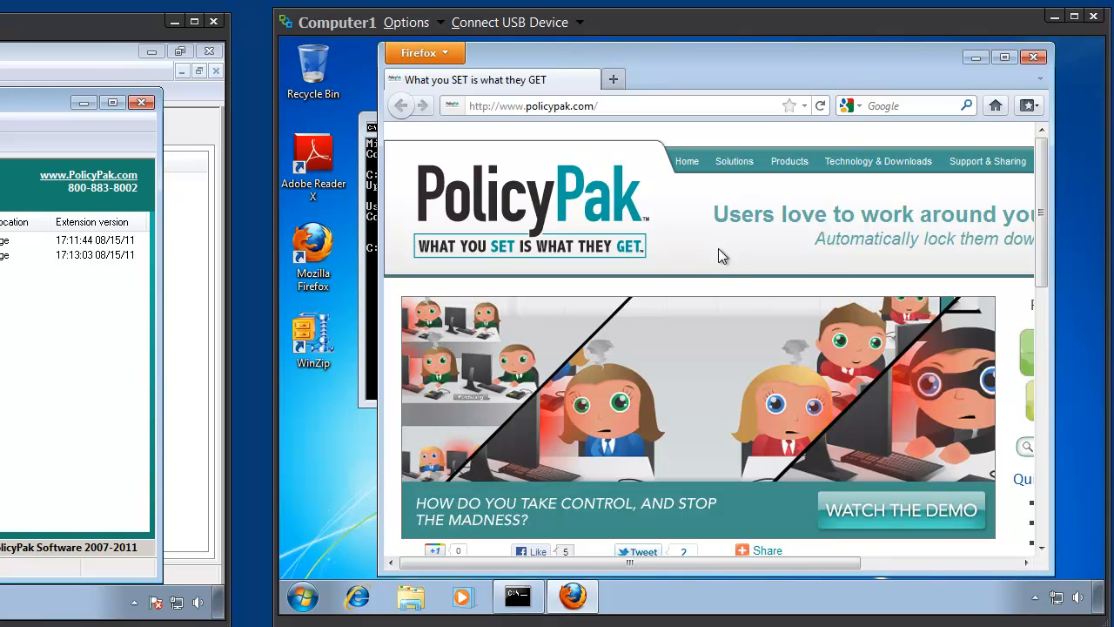
pyautogui.click(1034, 58)
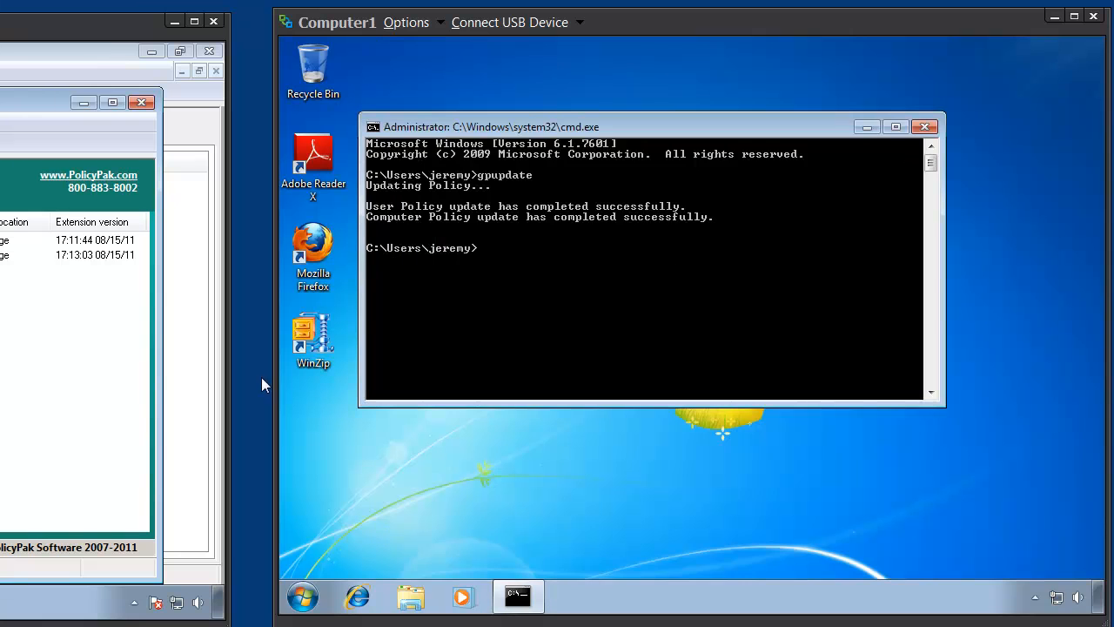
# - Switch back to PPMGR and add a PolicyPak for WinZip 14 and 15 configuration to the user-side PolicyPak applications
pyautogui.moveTo(5, 32); pyautogui.dragTo(614, 25)
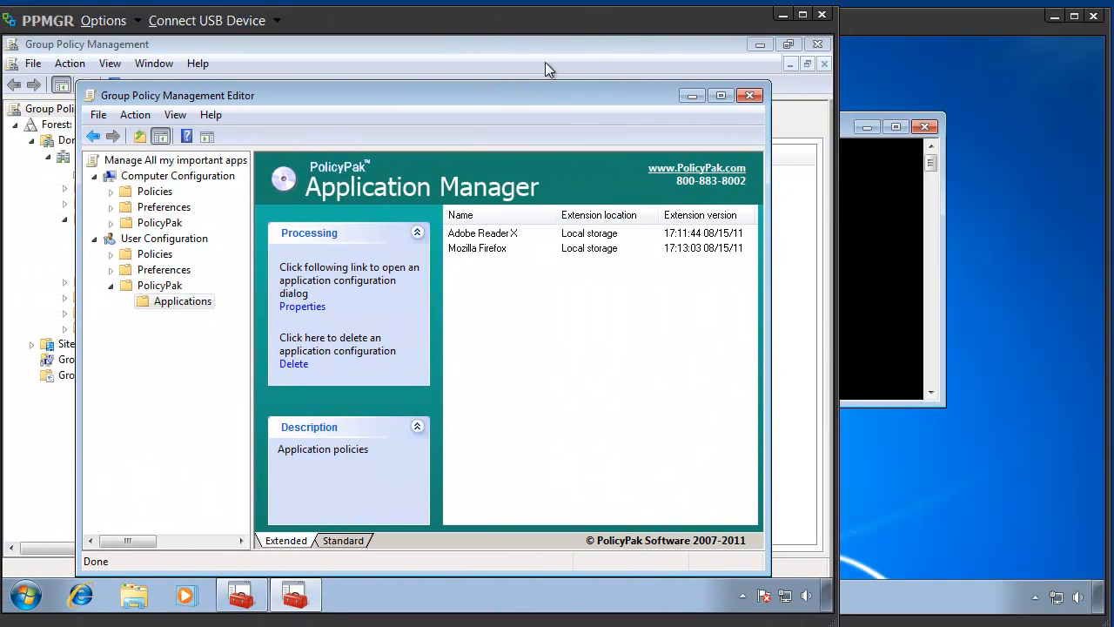
pyautogui.rightClick(189, 303)
pyautogui.moveTo(233, 317)
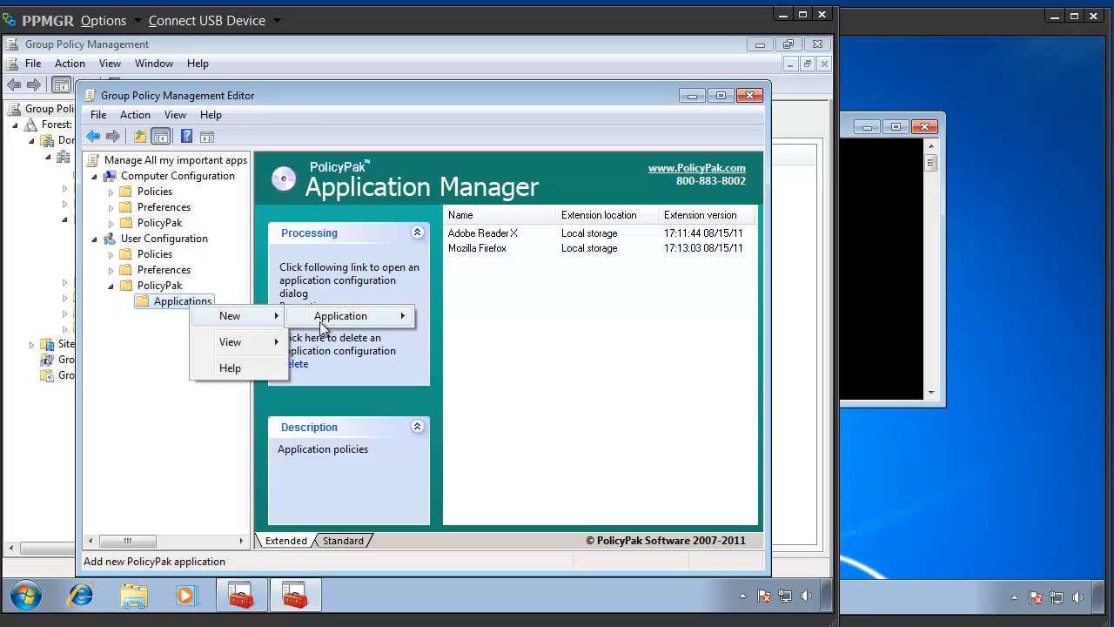
pyautogui.moveTo(323, 323)
pyautogui.click(473, 320)
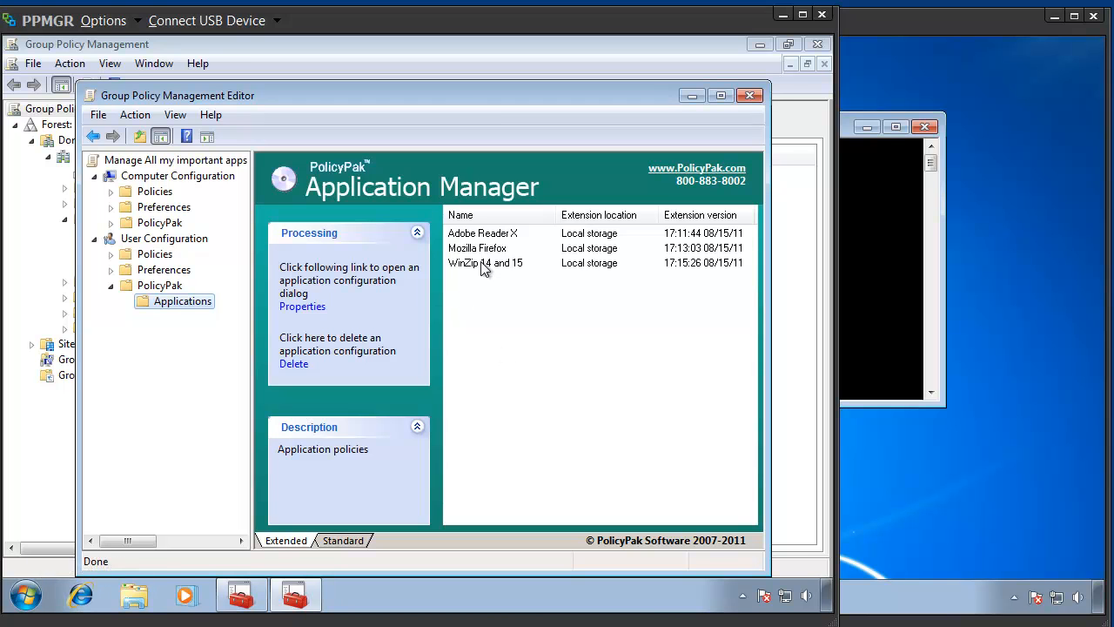
# - Open the WinZip 14 and 15 policy settings, set the minimum password length to 11 characters, and disable its corresponding control in the target application
pyautogui.click(483, 263)
pyautogui.doubleClick(483, 263)
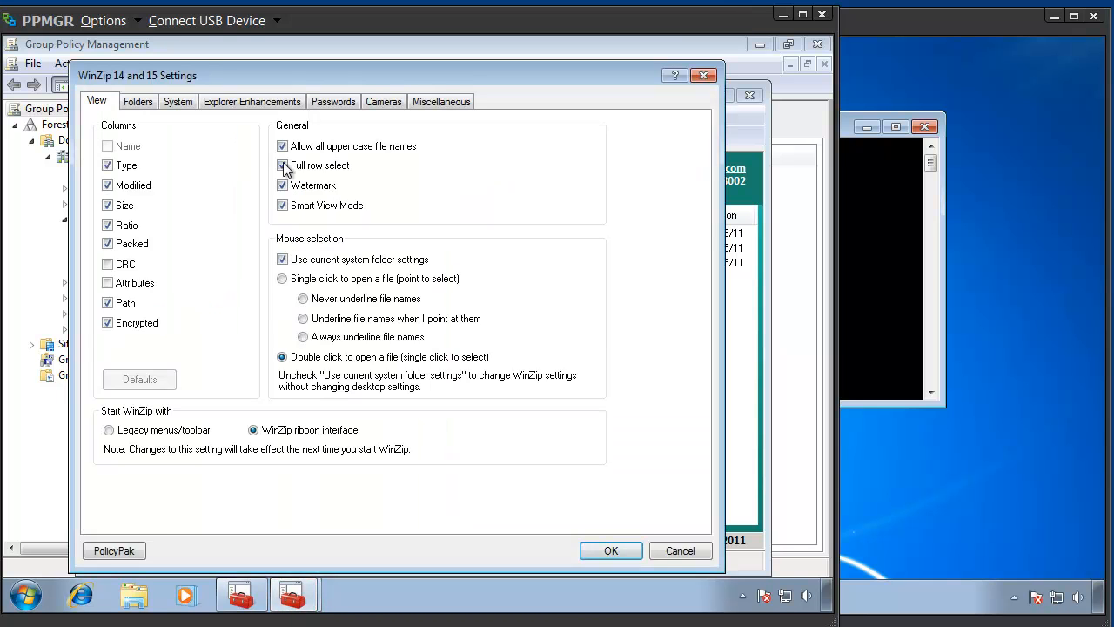
pyautogui.click(348, 104)
pyautogui.click(296, 123)
pyautogui.click(297, 124)
pyautogui.click(296, 123)
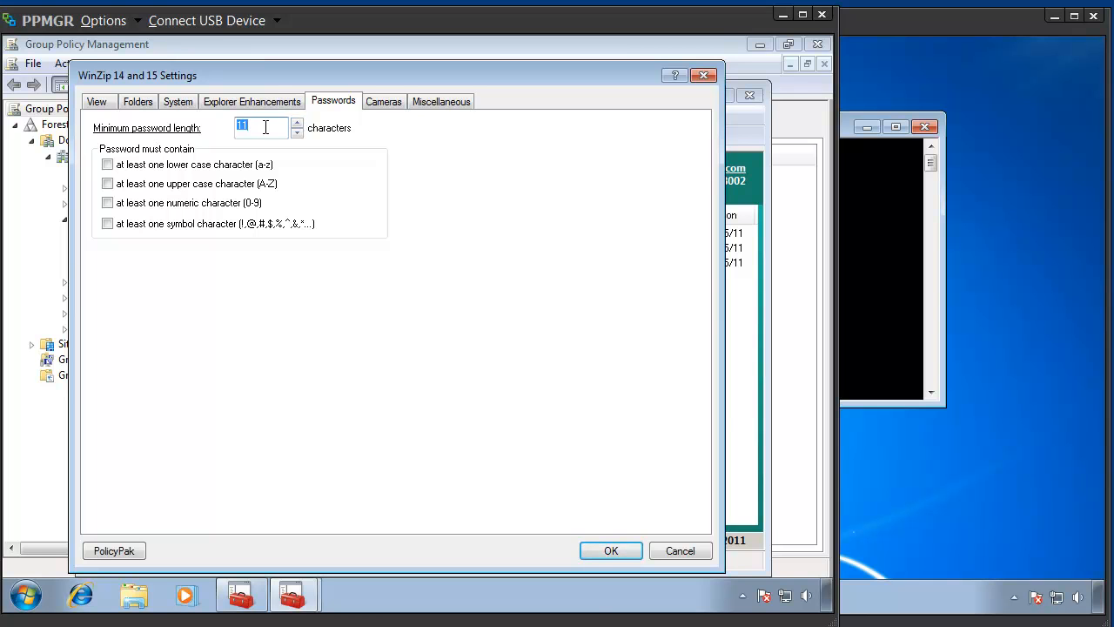
pyautogui.rightClick(265, 127)
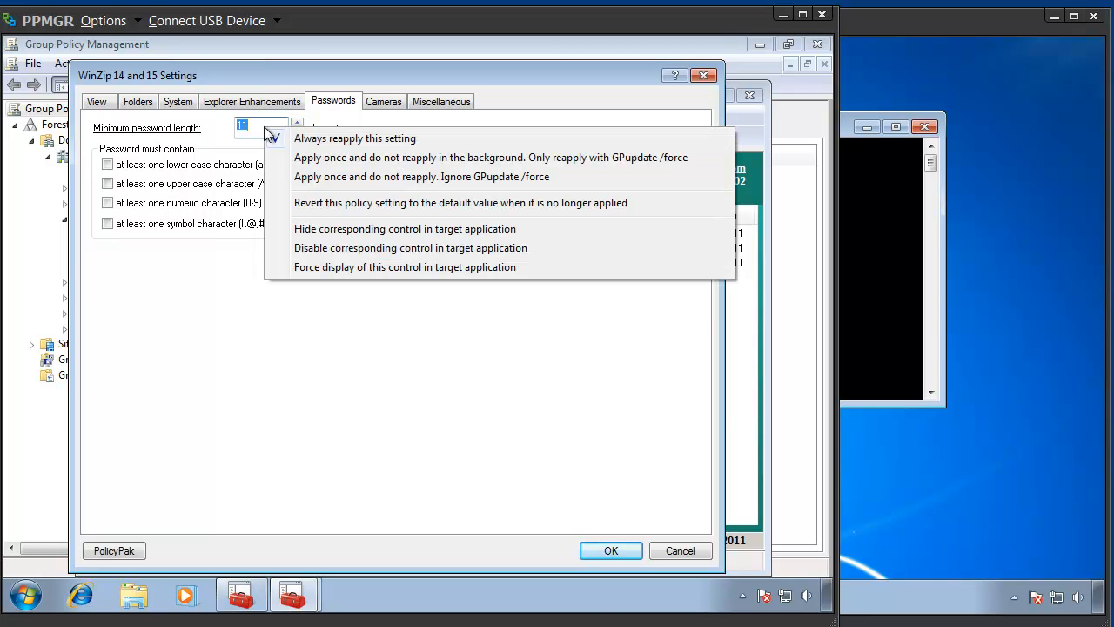
pyautogui.click(353, 251)
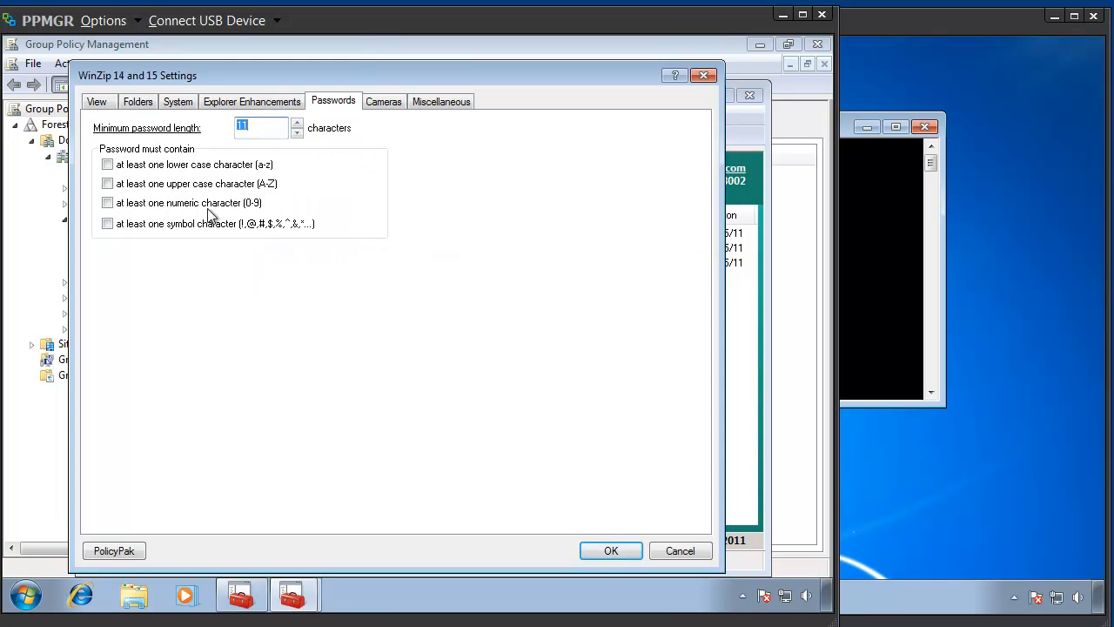
# - Require lower case, upper case, numeric and symbol characters in WinZip passwords, and hide the numeric requirement's control in the target application
pyautogui.click(131, 166)
pyautogui.click(129, 183)
pyautogui.click(126, 203)
pyautogui.click(121, 227)
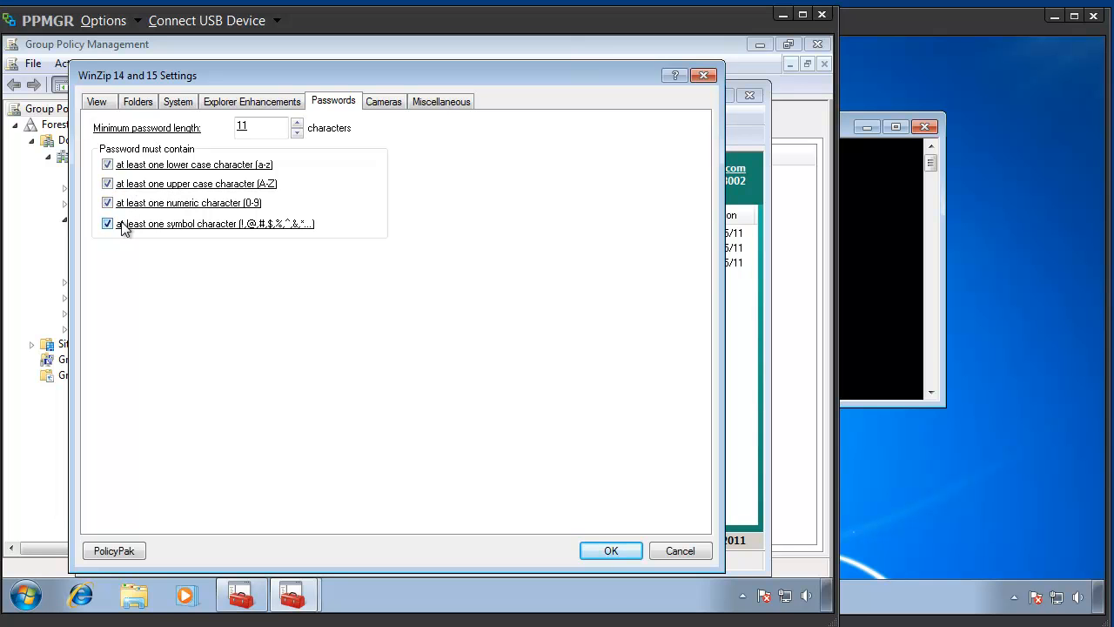
pyautogui.rightClick(200, 210)
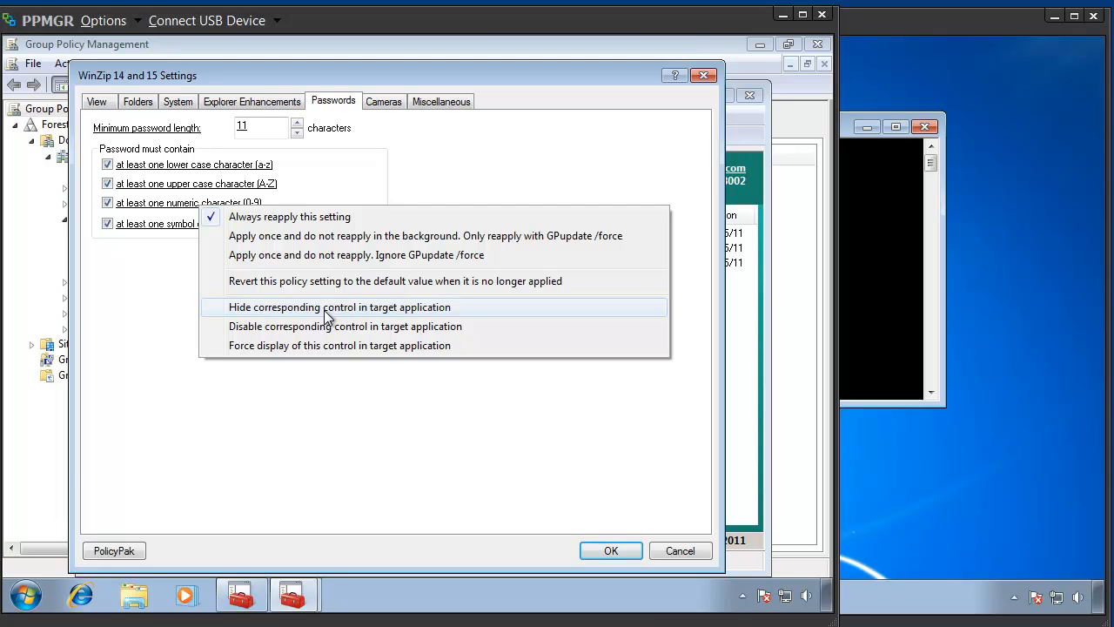
pyautogui.click(328, 316)
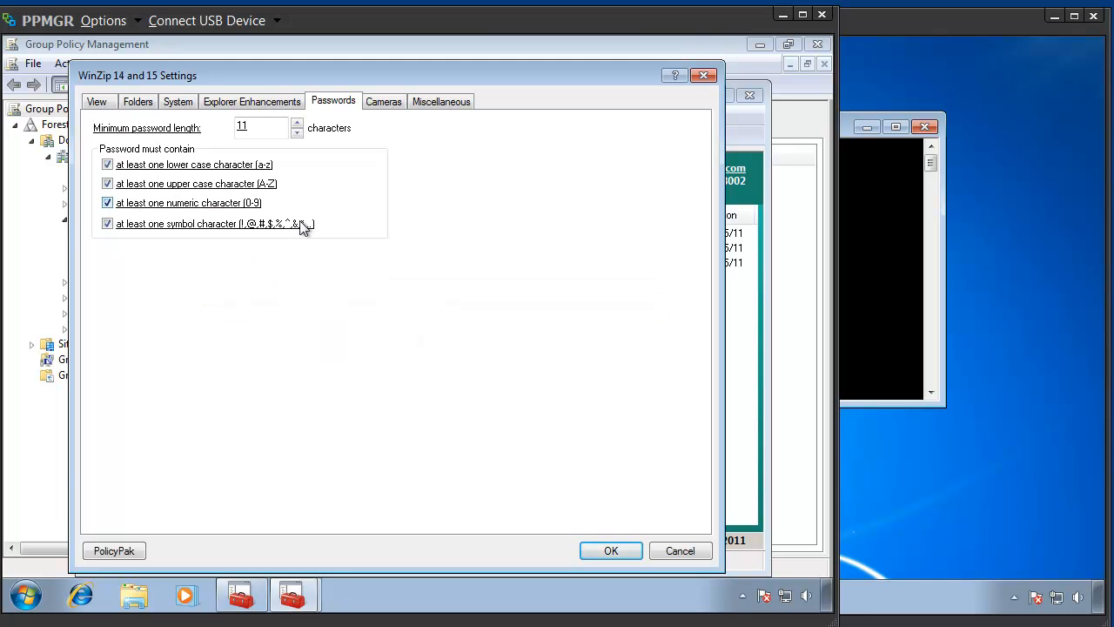
# - Disable the whole Cameras tab in the target application and save the WinZip policy settings
pyautogui.click(390, 106)
pyautogui.rightClick(387, 119)
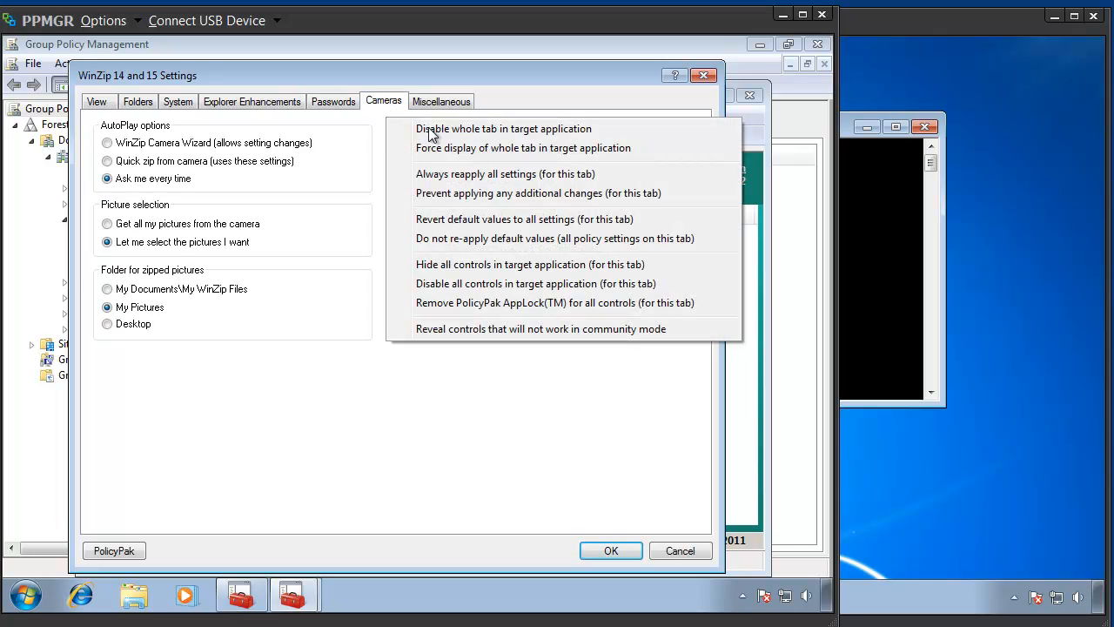
pyautogui.click(574, 135)
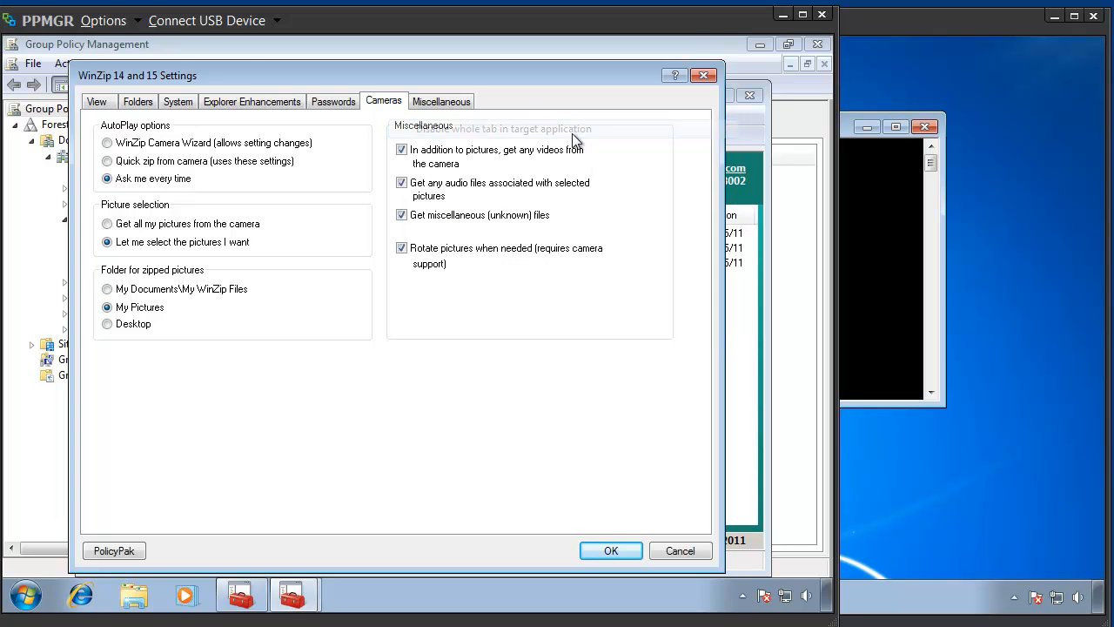
pyautogui.click(611, 552)
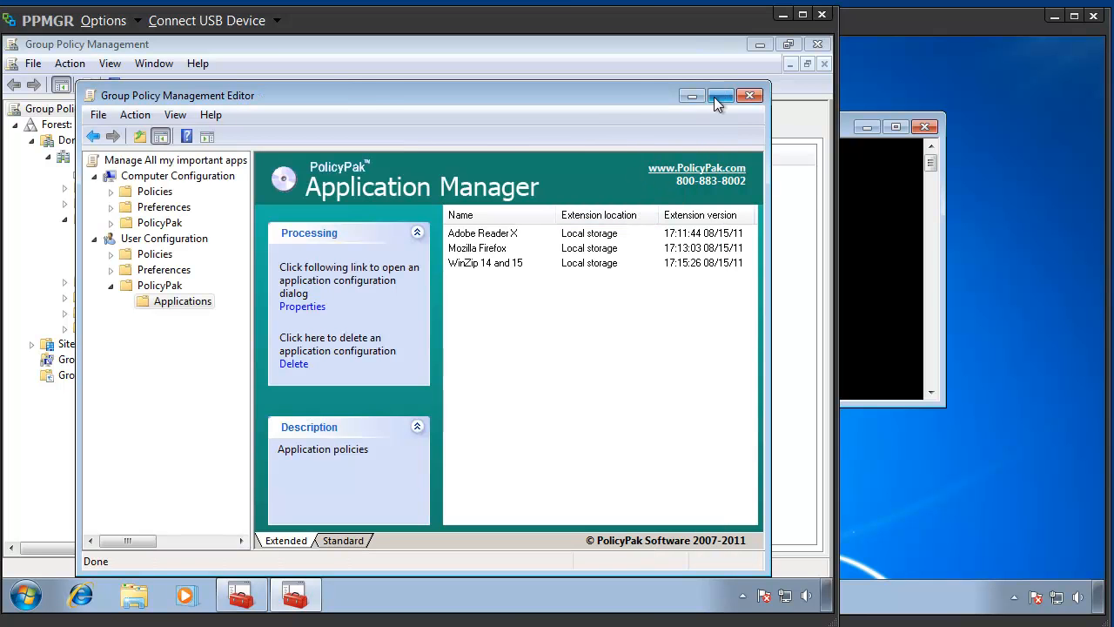
# - Switch to Computer1 and refresh Group Policy with gpupdate at the command prompt
pyautogui.moveTo(618, 33); pyautogui.dragTo(34, 43)
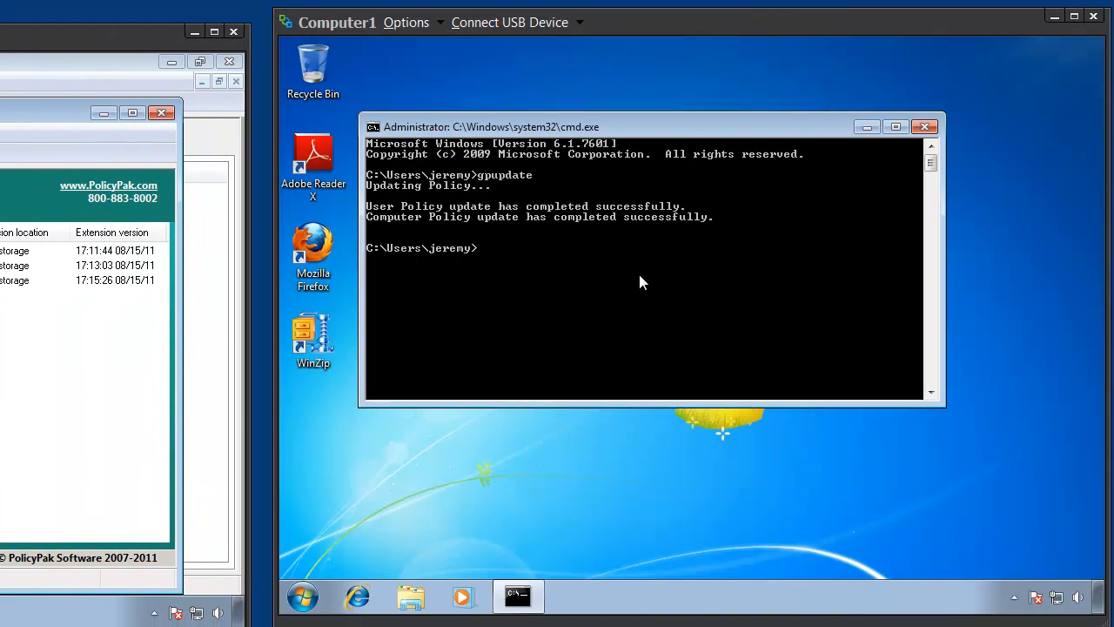
pyautogui.write('gpupdate')
pyautogui.press('Return')
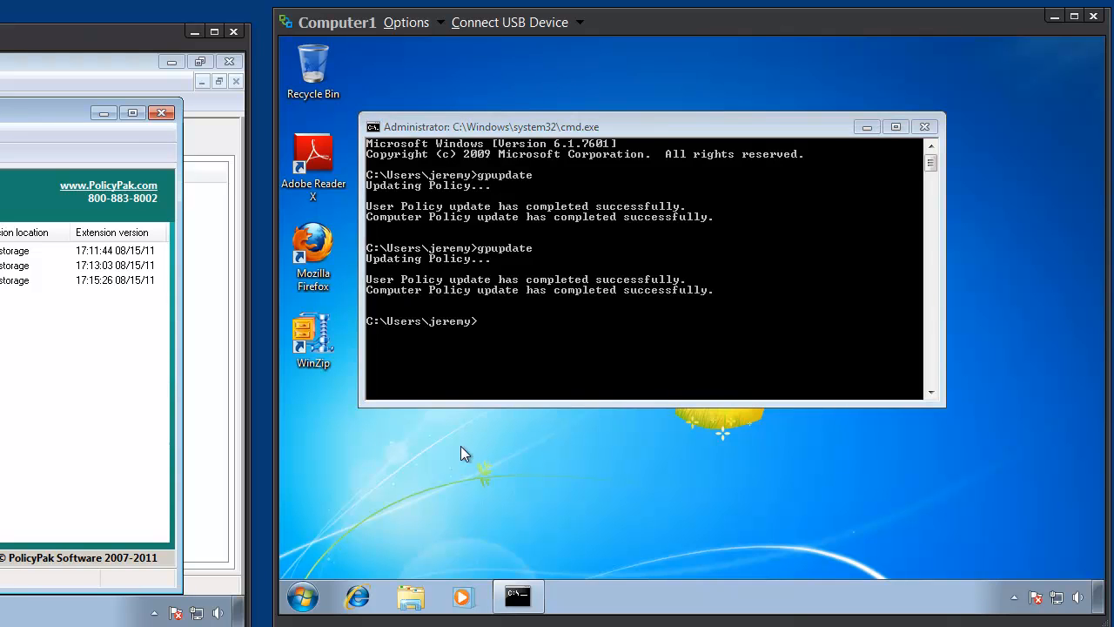
# - Start the evaluation version of WinZip on Computer1, dismiss the tip of the day, and open the configuration options
pyautogui.doubleClick(310, 339)
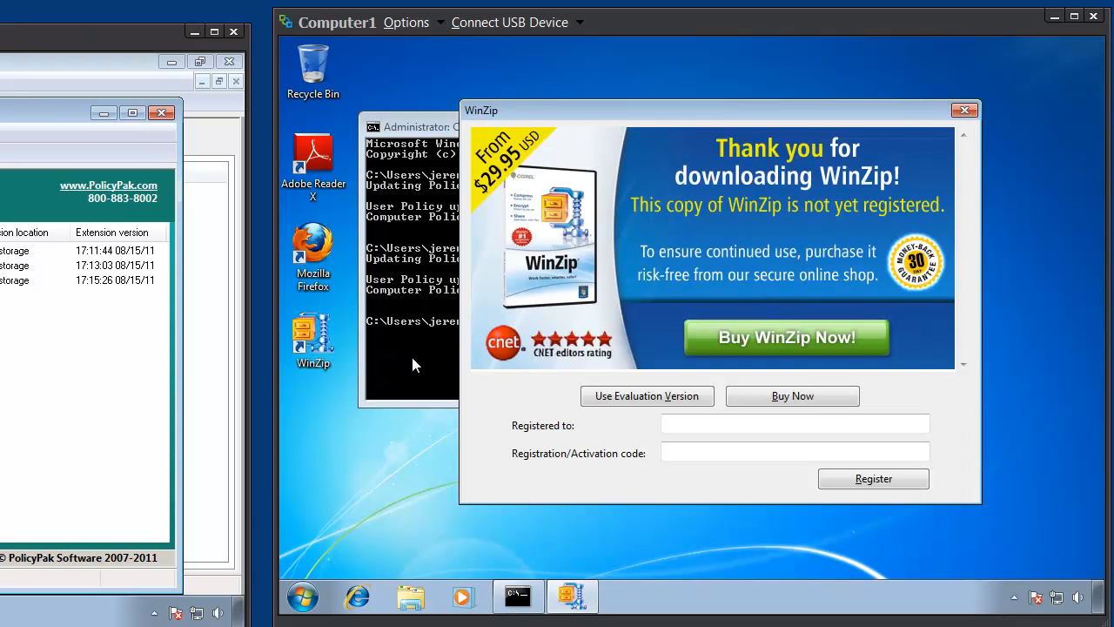
pyautogui.click(645, 397)
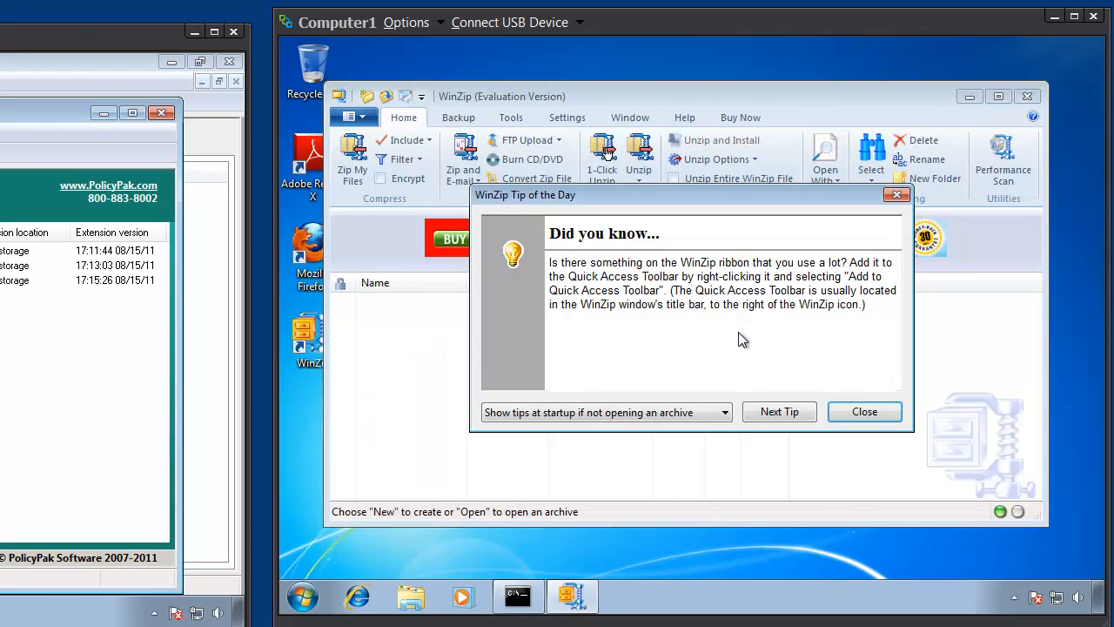
pyautogui.press('Escape')
pyautogui.click(567, 116)
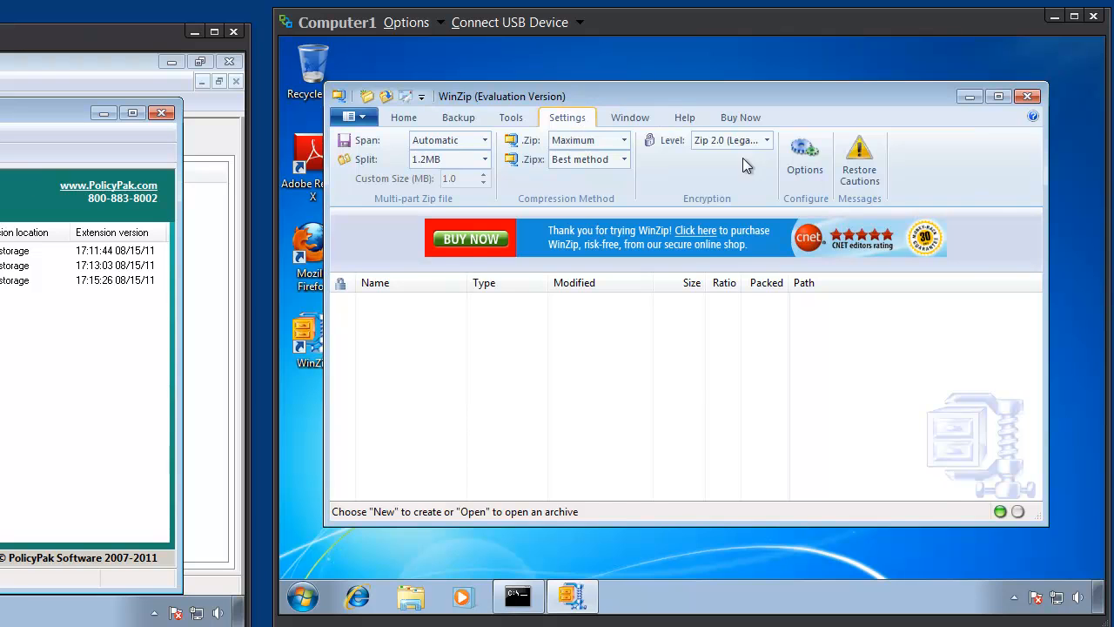
pyautogui.click(814, 169)
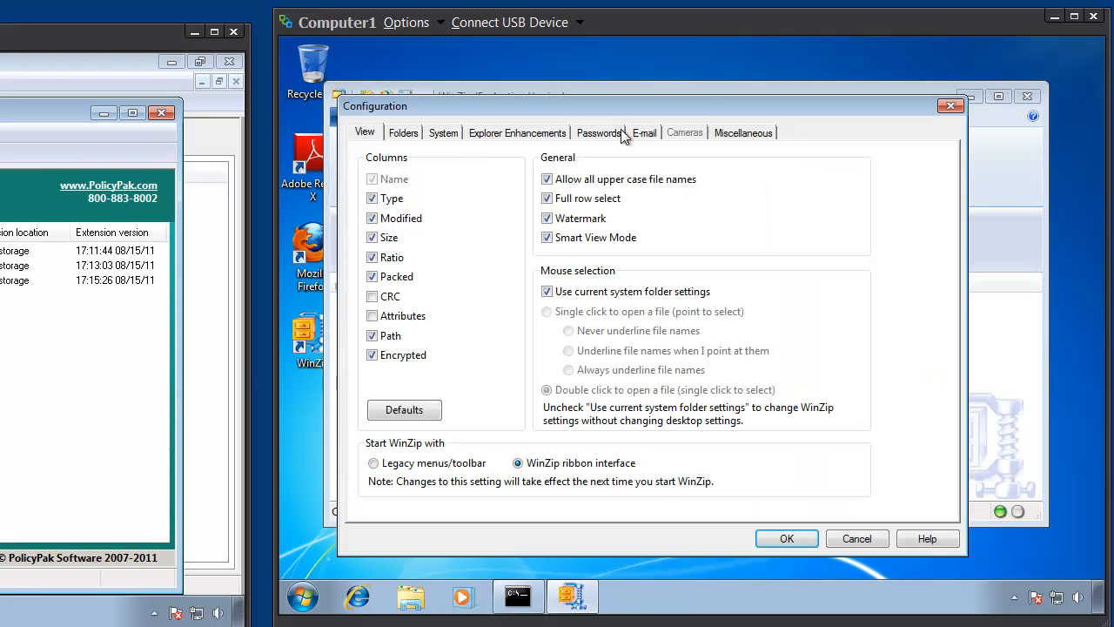
# - Check the Passwords, E-mail, Cameras and Miscellaneous options for policy enforcement, and close WinZip and the command prompt
pyautogui.click(607, 134)
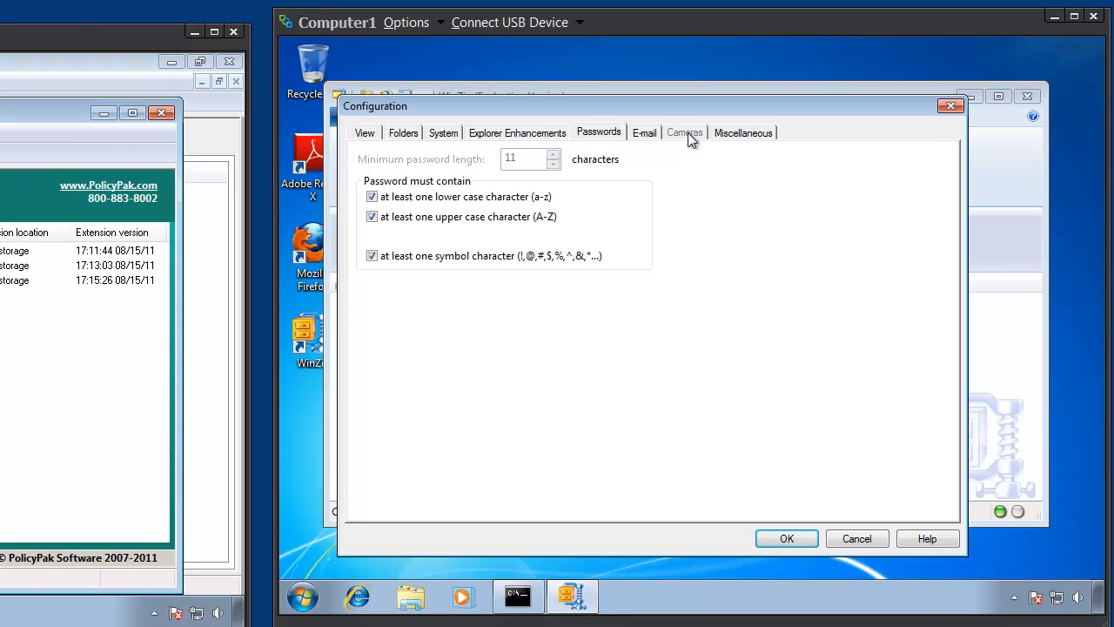
pyautogui.click(649, 132)
pyautogui.click(740, 133)
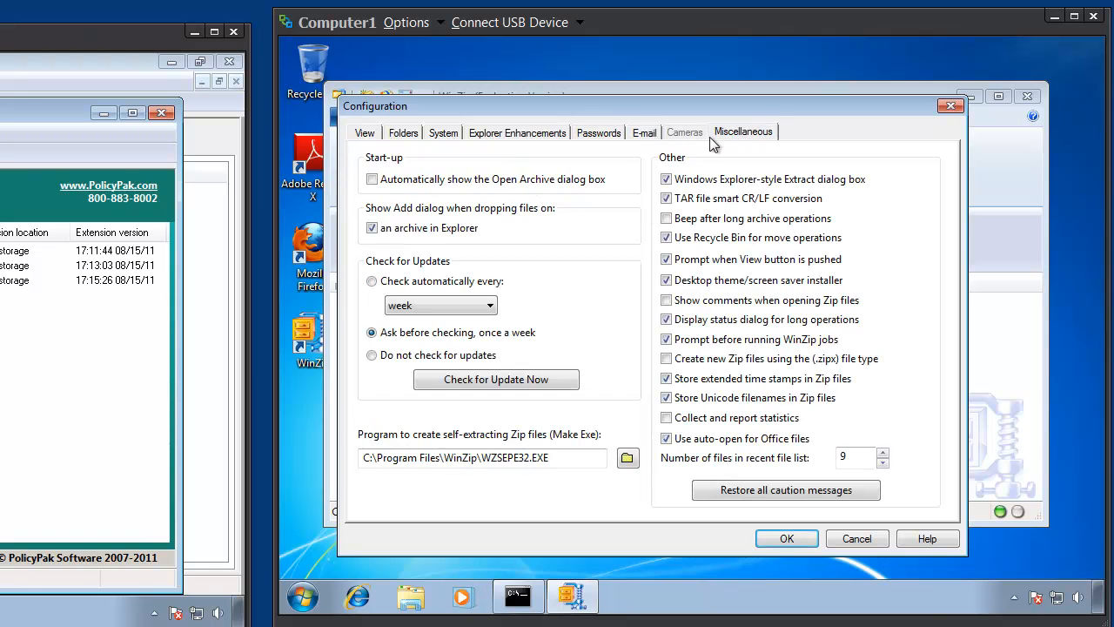
pyautogui.click(648, 135)
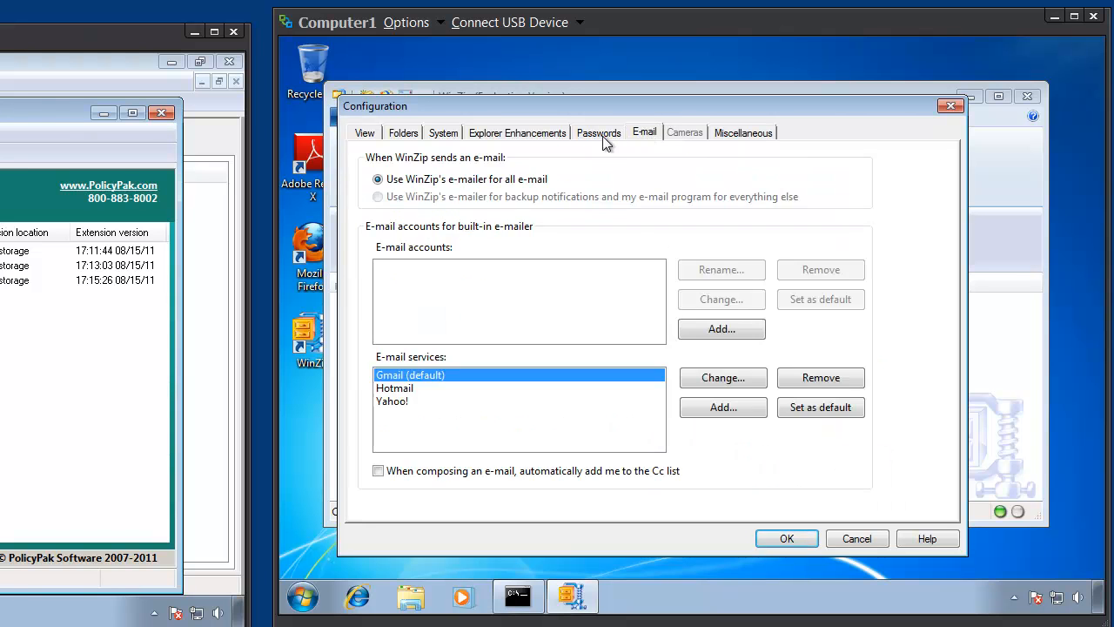
pyautogui.click(602, 135)
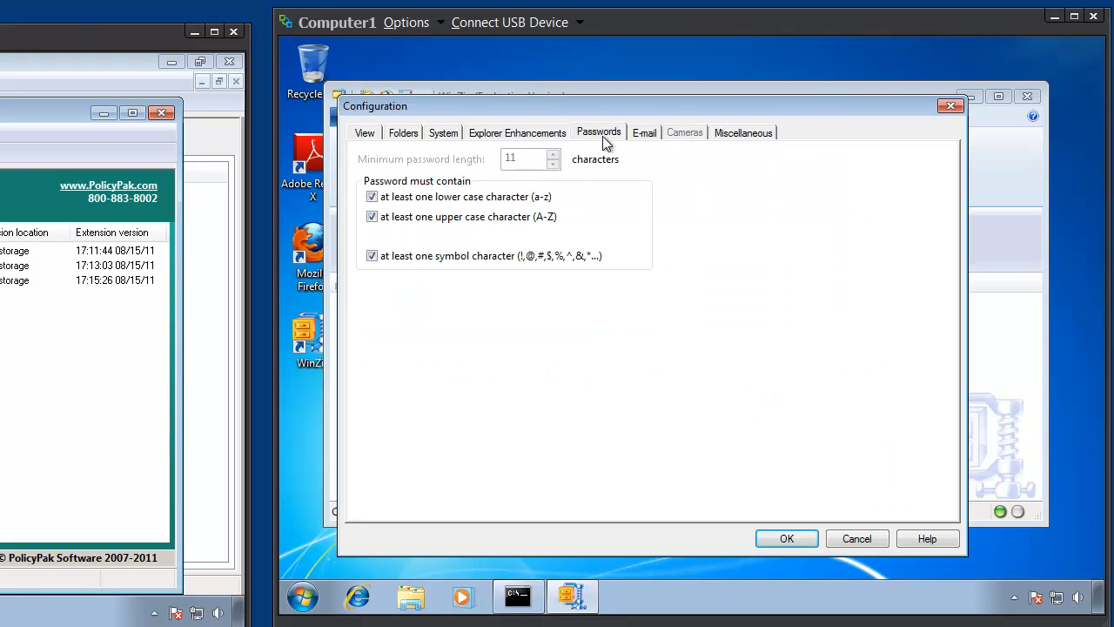
pyautogui.click(948, 106)
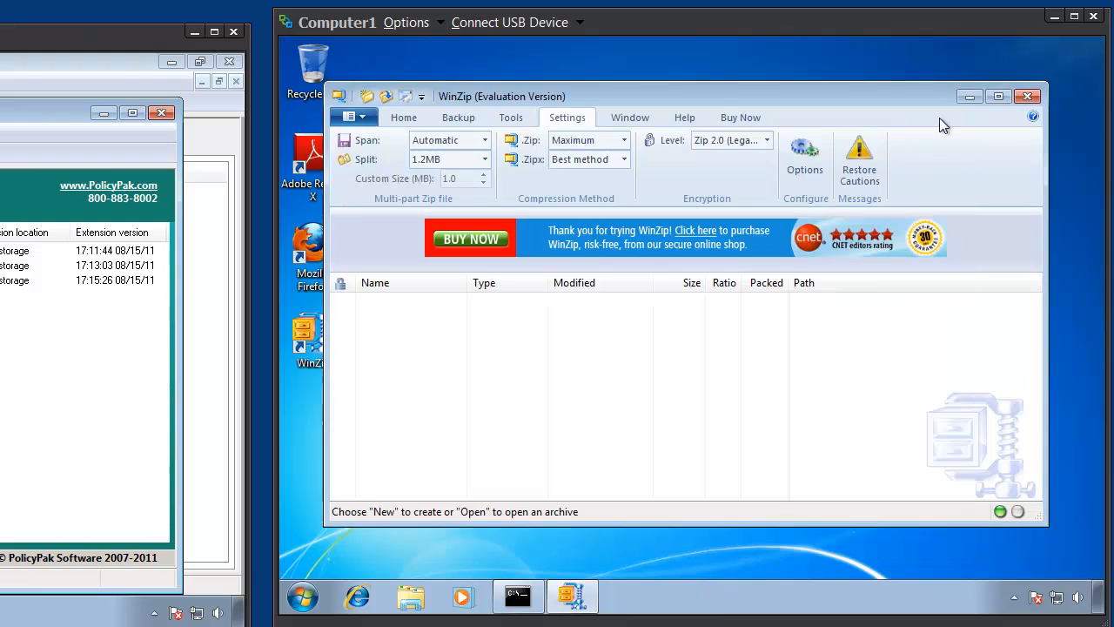
pyautogui.click(1030, 95)
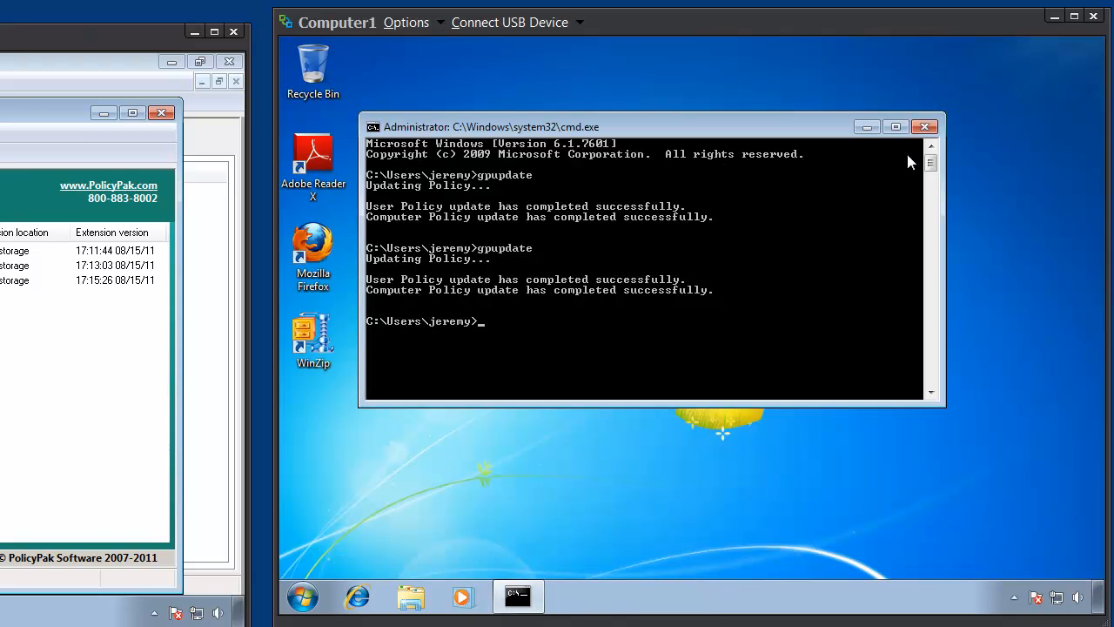
pyautogui.click(925, 127)
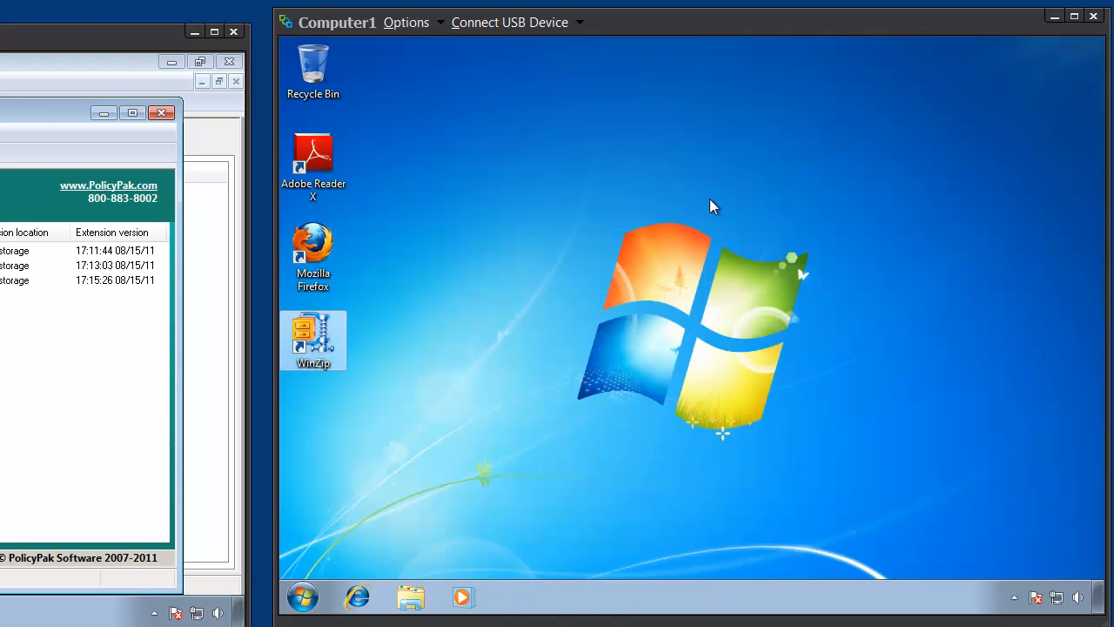